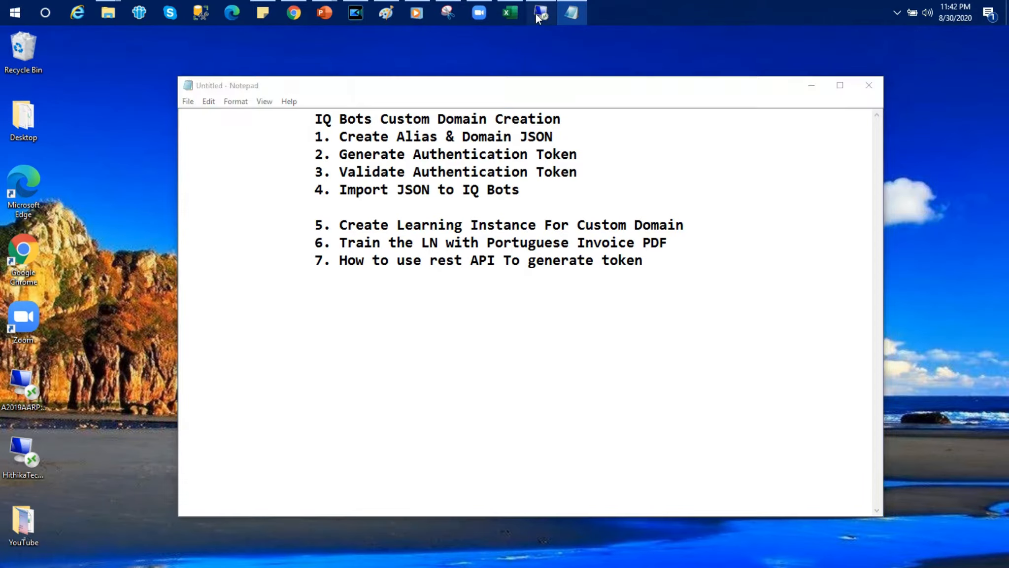
# Switch to the remote desktop's Control Room and create a private task bot named RestAPICalls in the \Bots\ folder
pyautogui.click(538, 13)
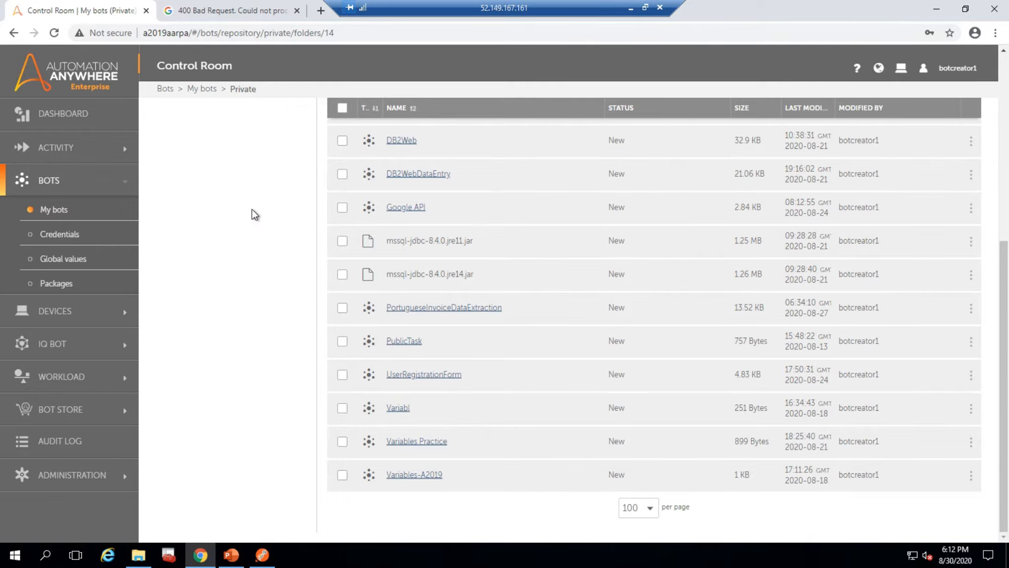
pyautogui.click(41, 211)
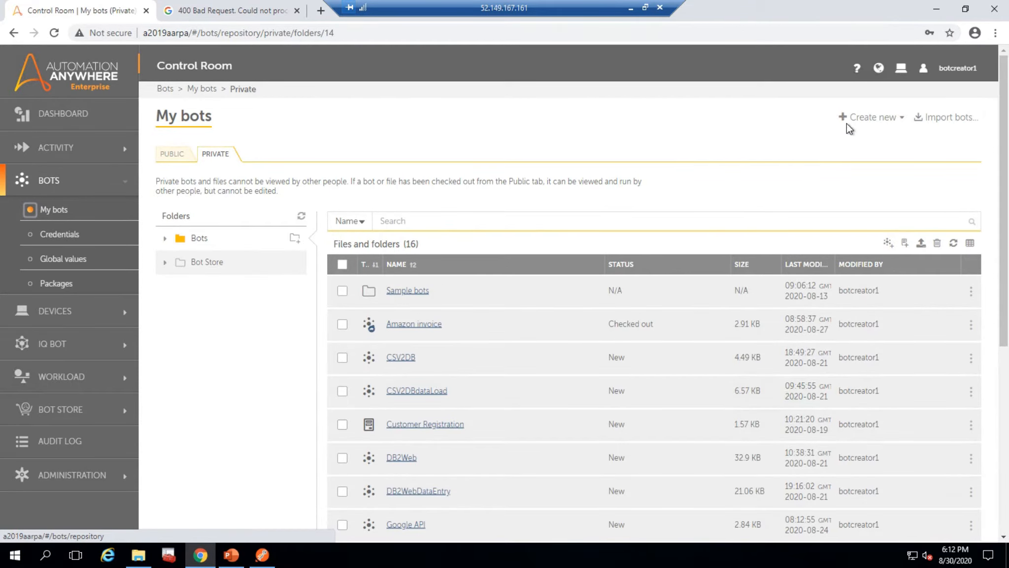
pyautogui.click(853, 126)
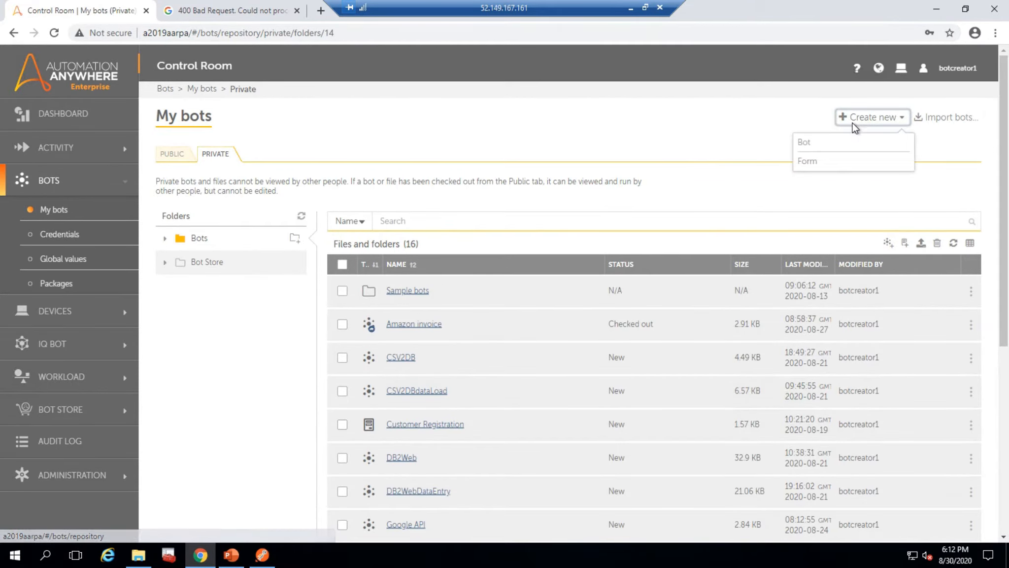
pyautogui.click(811, 146)
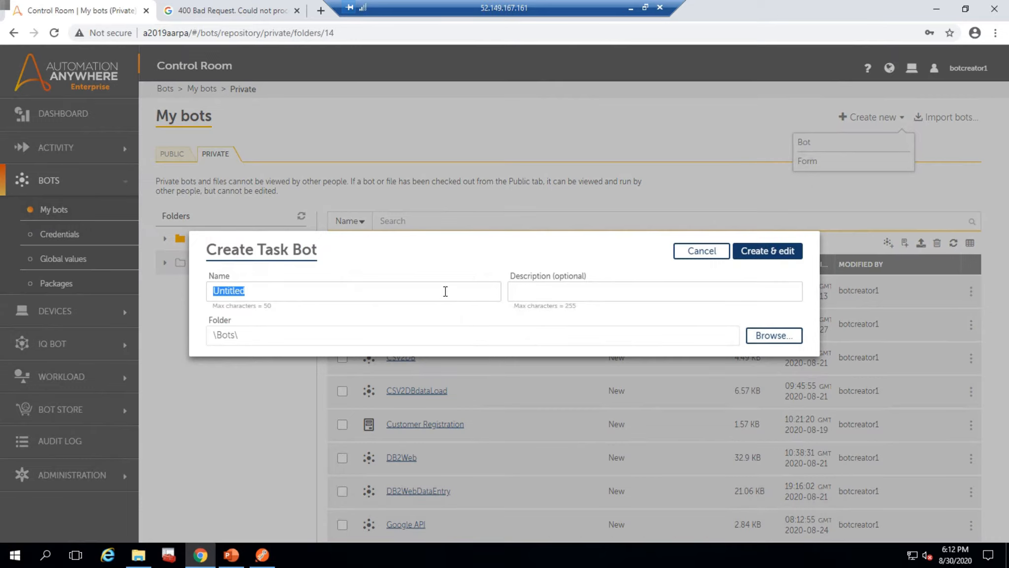
pyautogui.write('Re')
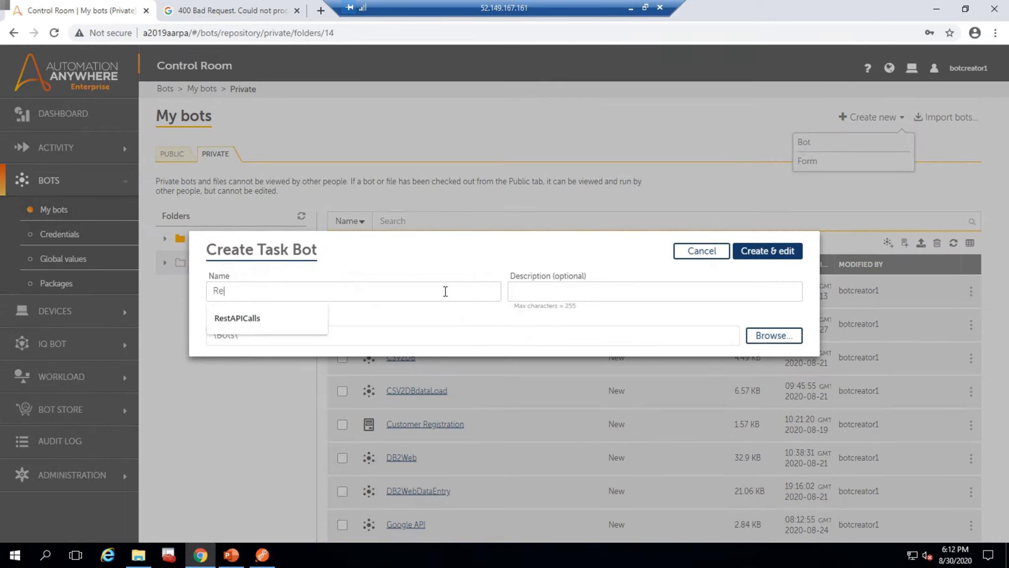
pyautogui.write('stAPICalls')
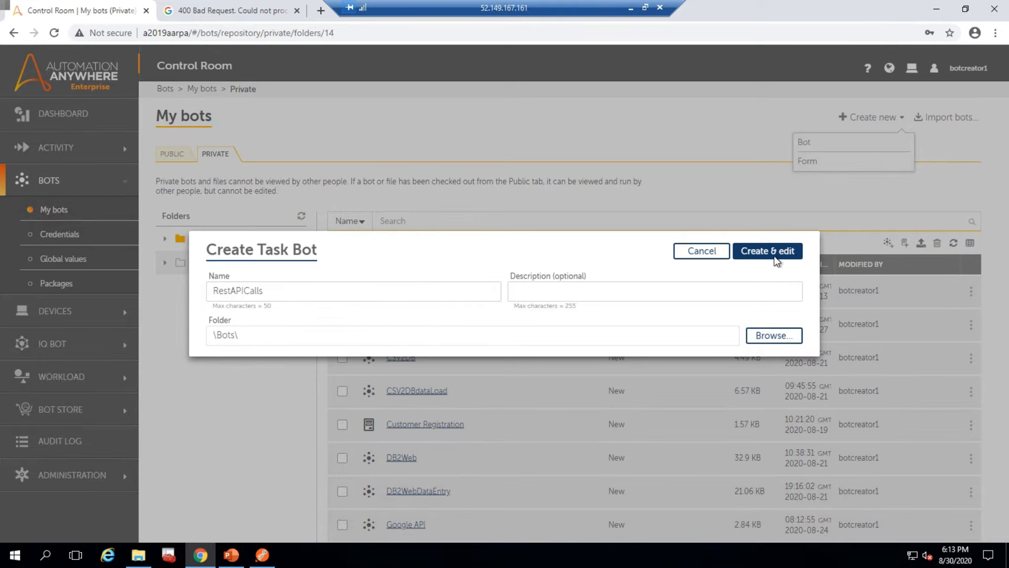
pyautogui.click(775, 256)
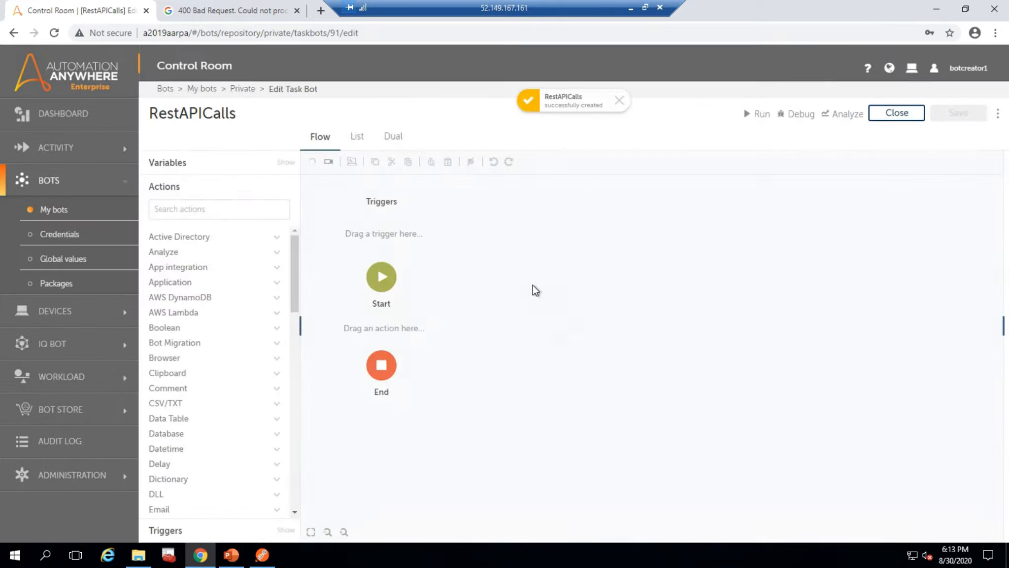
# Find the REST Web Services actions and add a Post method between Start and End in the bot flow
pyautogui.click(272, 209)
pyautogui.write('rest')
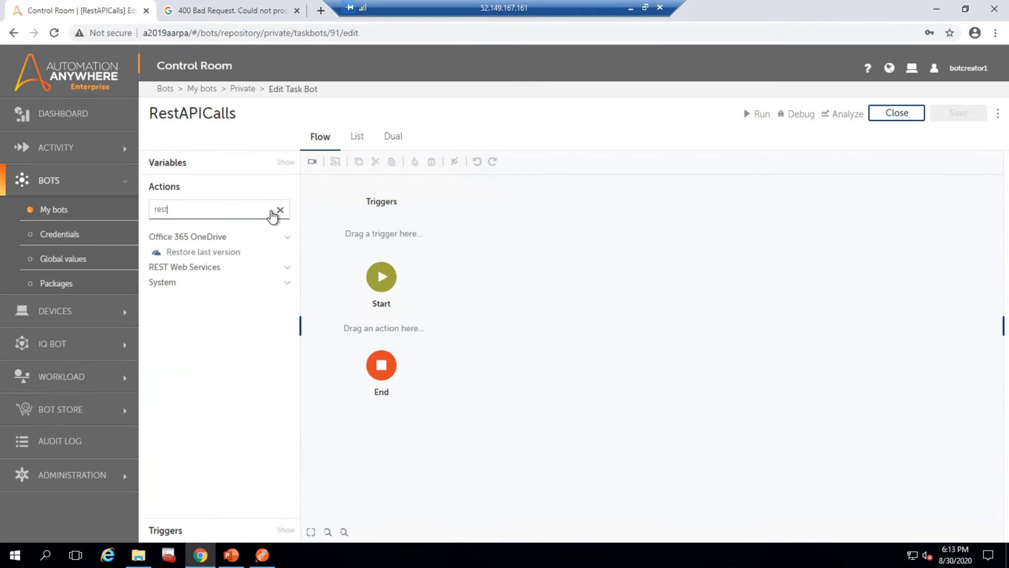
pyautogui.click(288, 271)
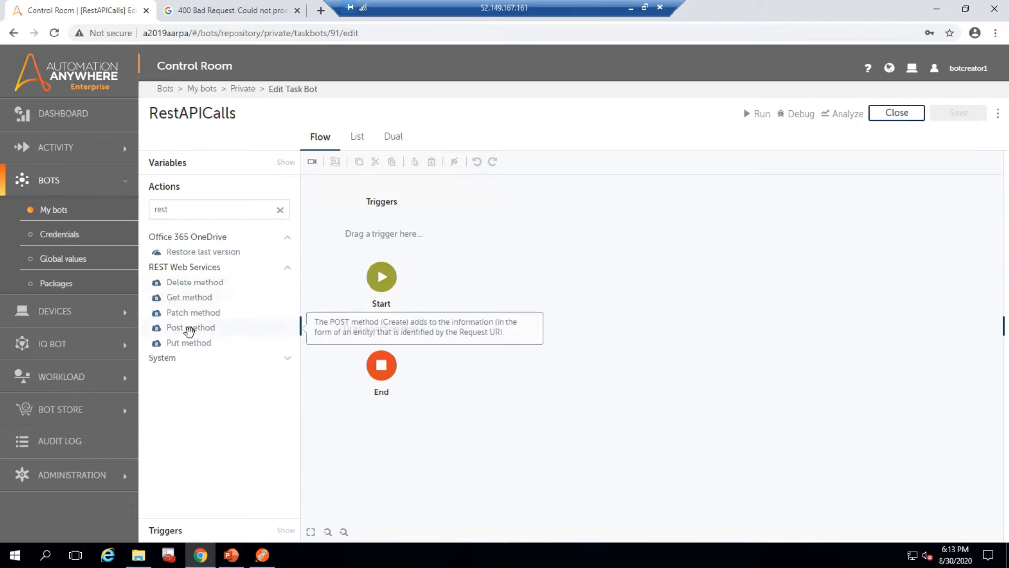
pyautogui.moveTo(190, 328); pyautogui.dragTo(409, 328)
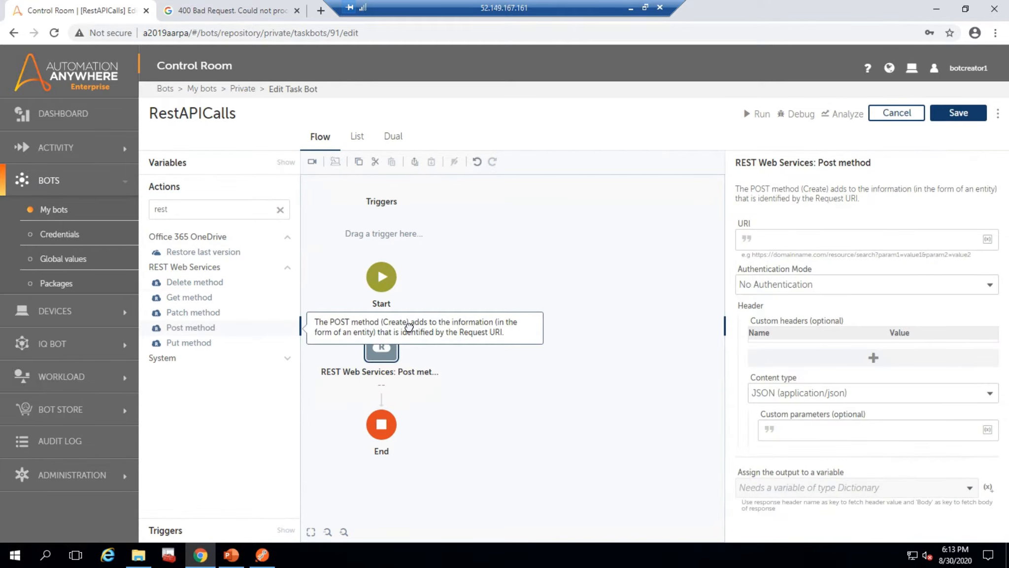
pyautogui.click(848, 237)
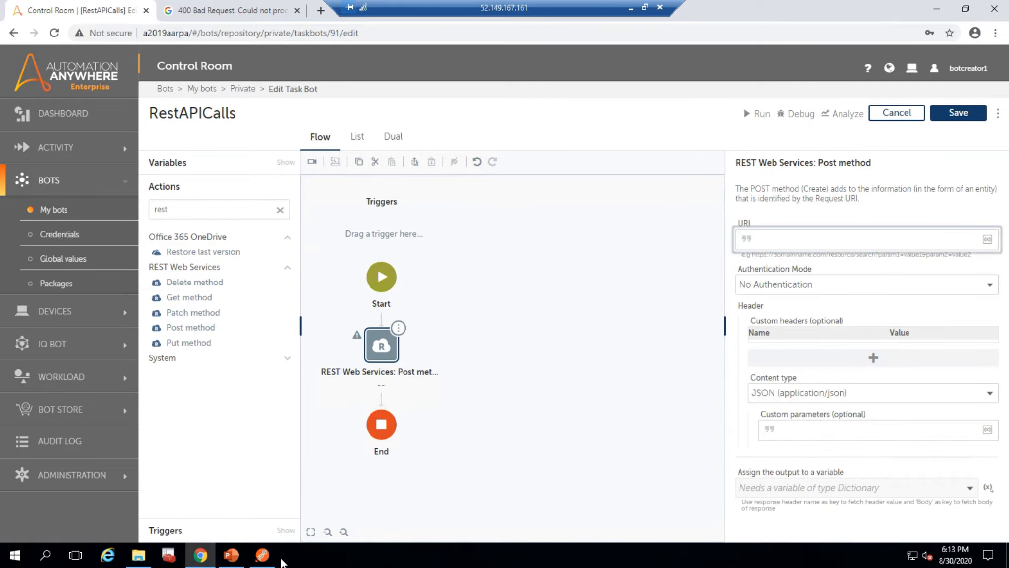
pyautogui.click(262, 555)
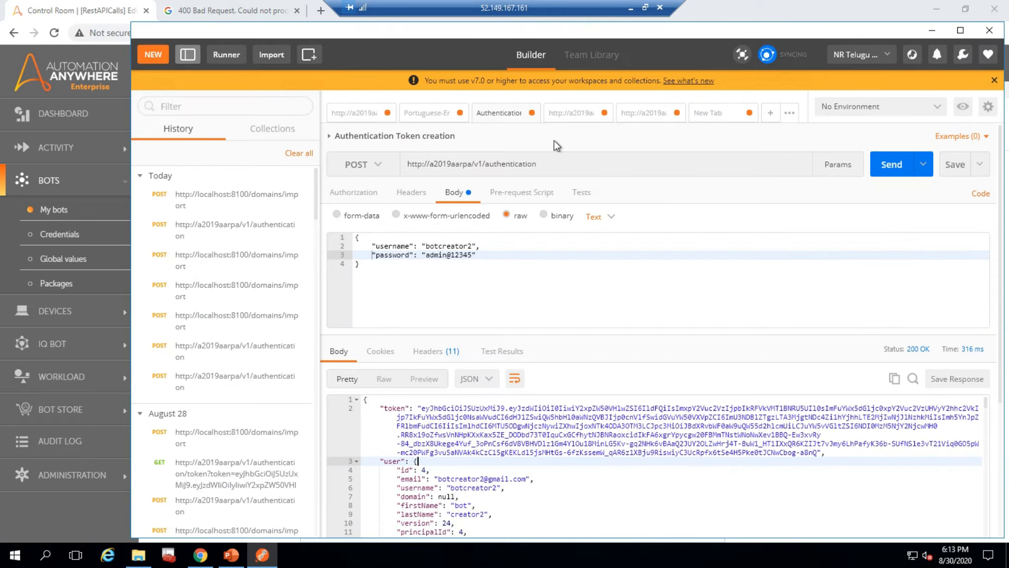
pyautogui.click(462, 265)
pyautogui.tripleClick(541, 165)
pyautogui.click(541, 164)
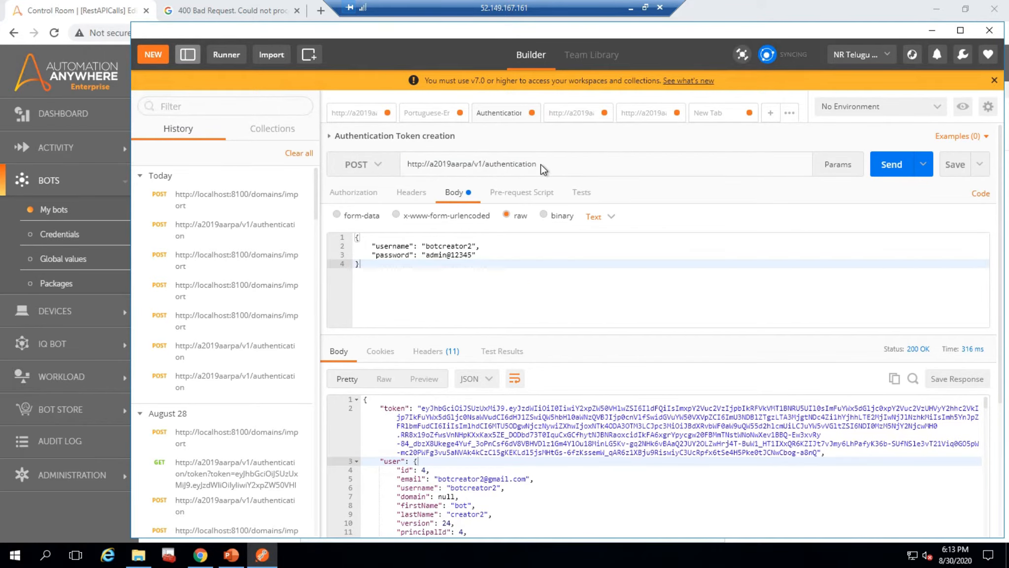
pyautogui.tripleClick(541, 164)
pyautogui.hotkey('ctrl', 'c')
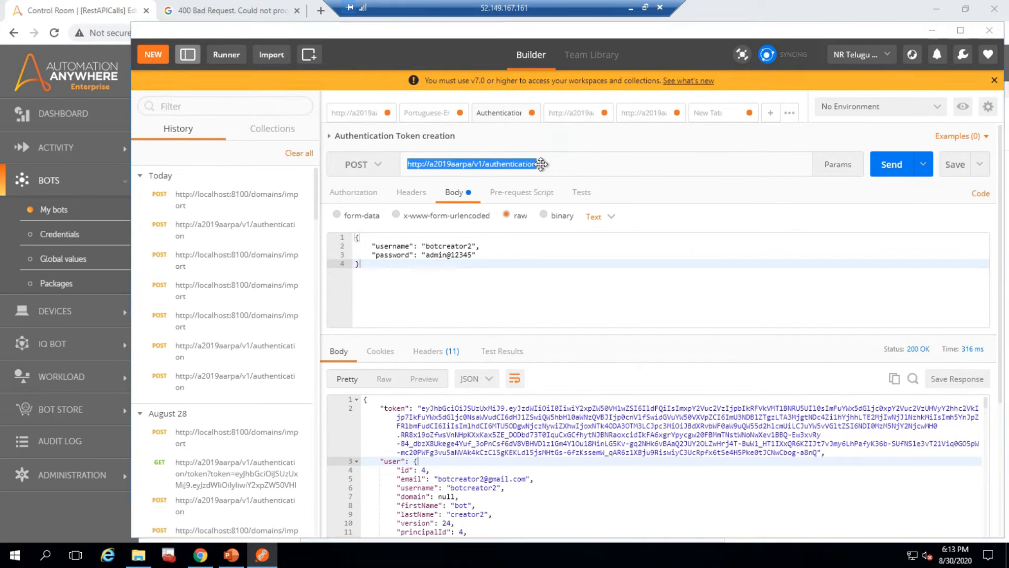
pyautogui.hotkey('alt', 'Tab')
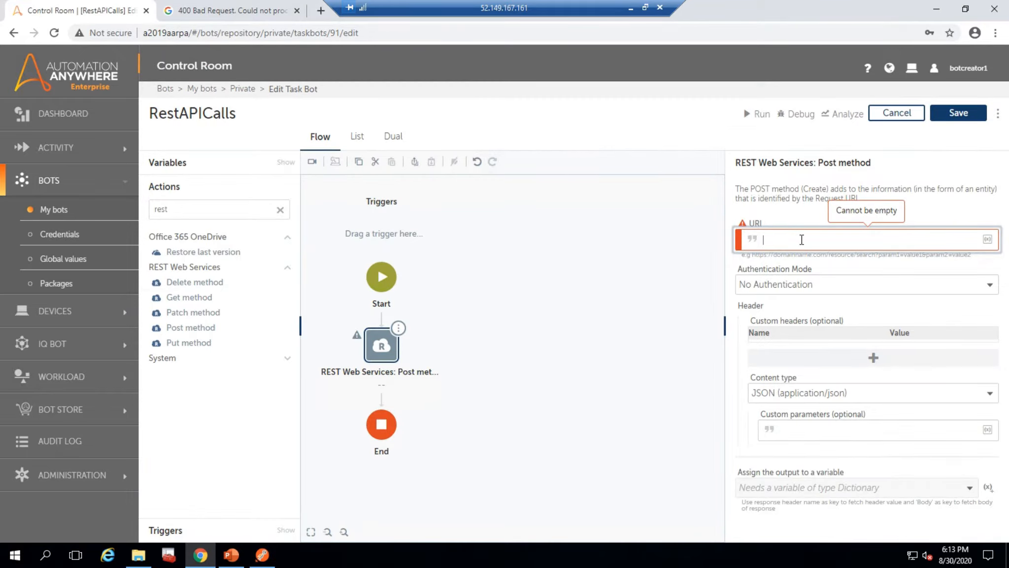
pyautogui.hotkey('ctrl', 'v')
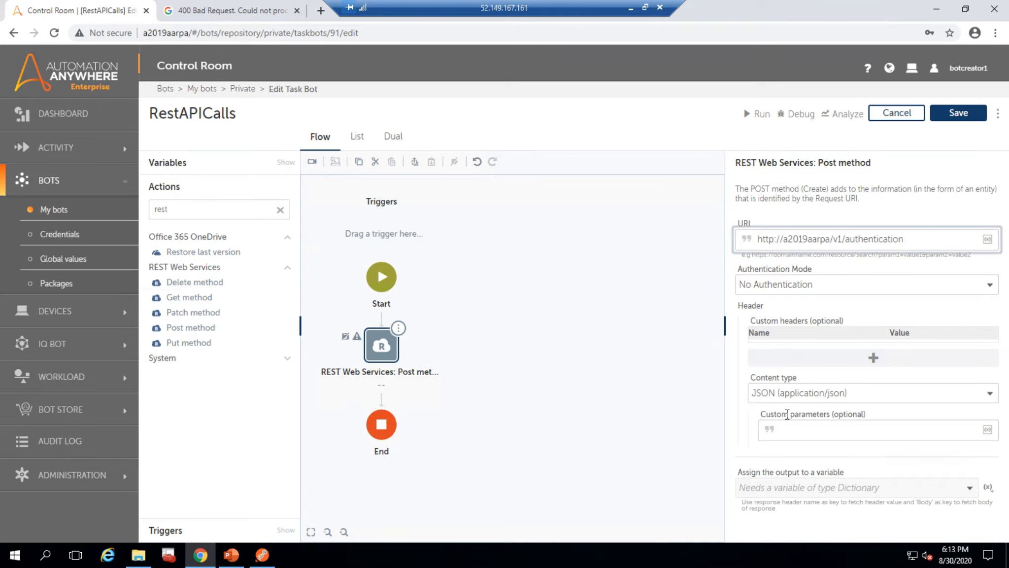
# Copy the JSON request body with the username and password from Postman into the Post method's custom parameters
pyautogui.click(816, 429)
pyautogui.hotkey('alt', 'Tab')
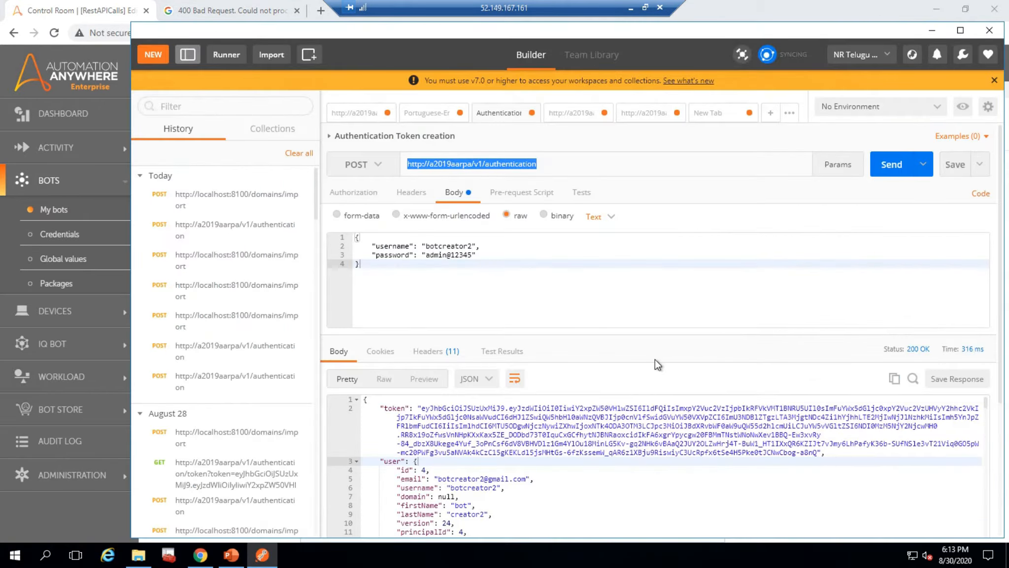
pyautogui.moveTo(366, 270); pyautogui.dragTo(343, 227)
pyautogui.hotkey('ctrl', 'c')
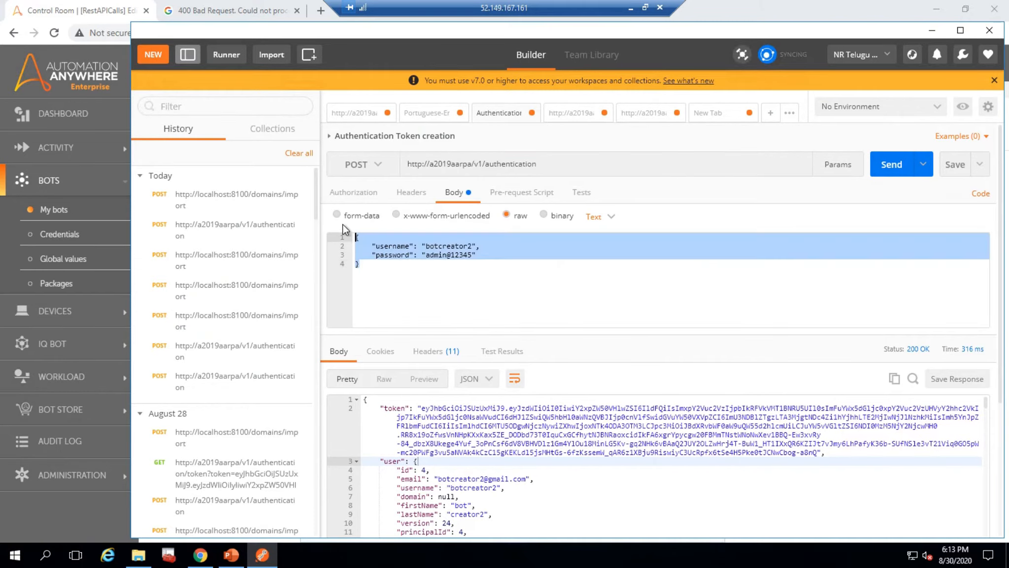
pyautogui.hotkey('alt', 'Tab')
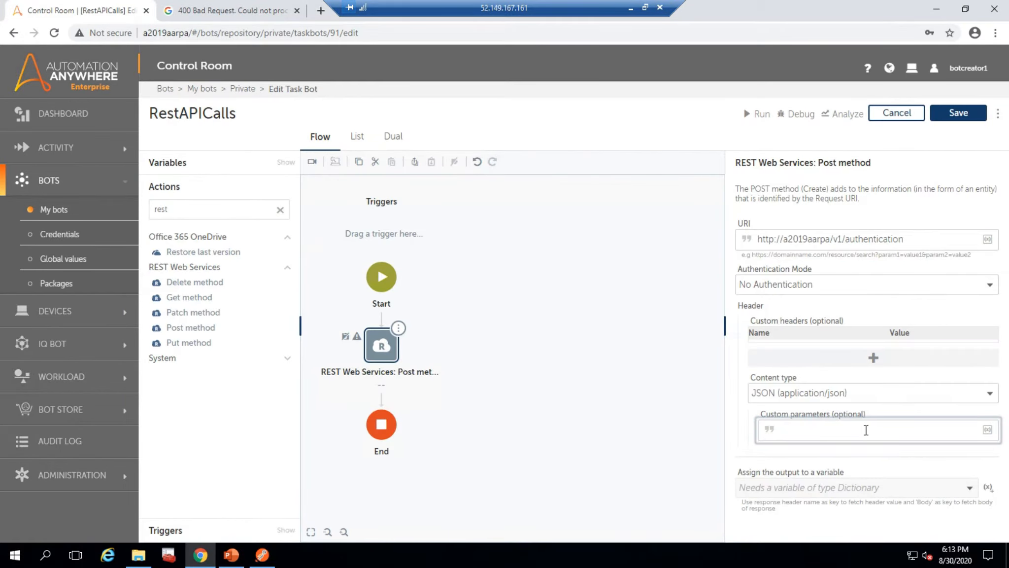
pyautogui.hotkey('ctrl', 'v')
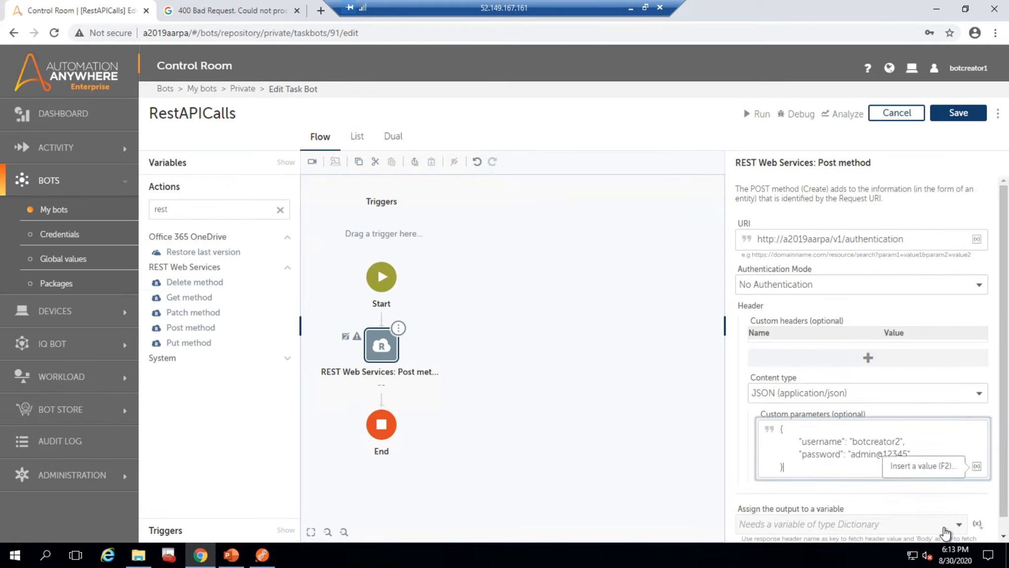
# Assign the Post method's output to a new dictionary variable named vRestOpt and save the bot
pyautogui.click(975, 524)
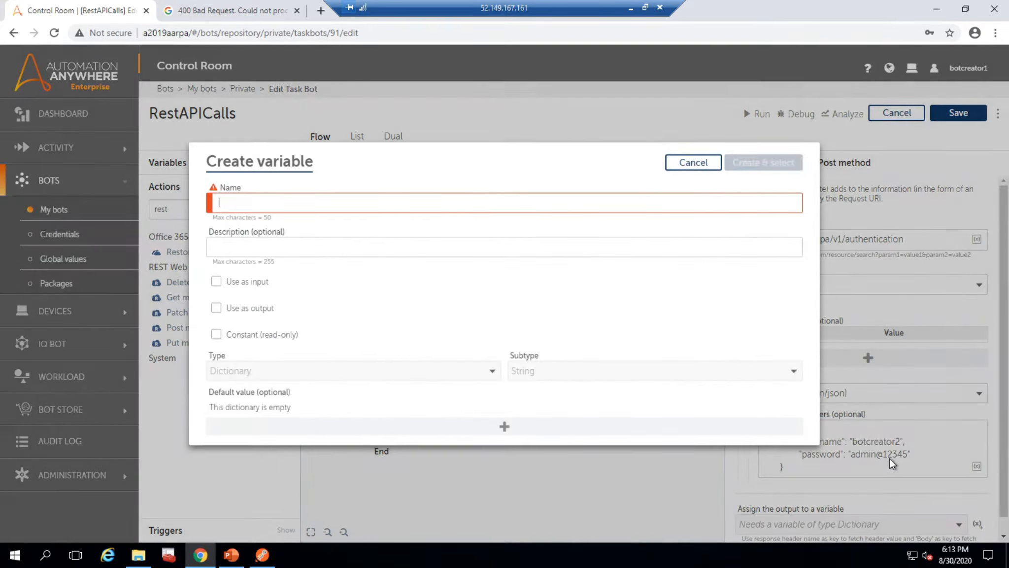
pyautogui.click(629, 199)
pyautogui.write('vRest')
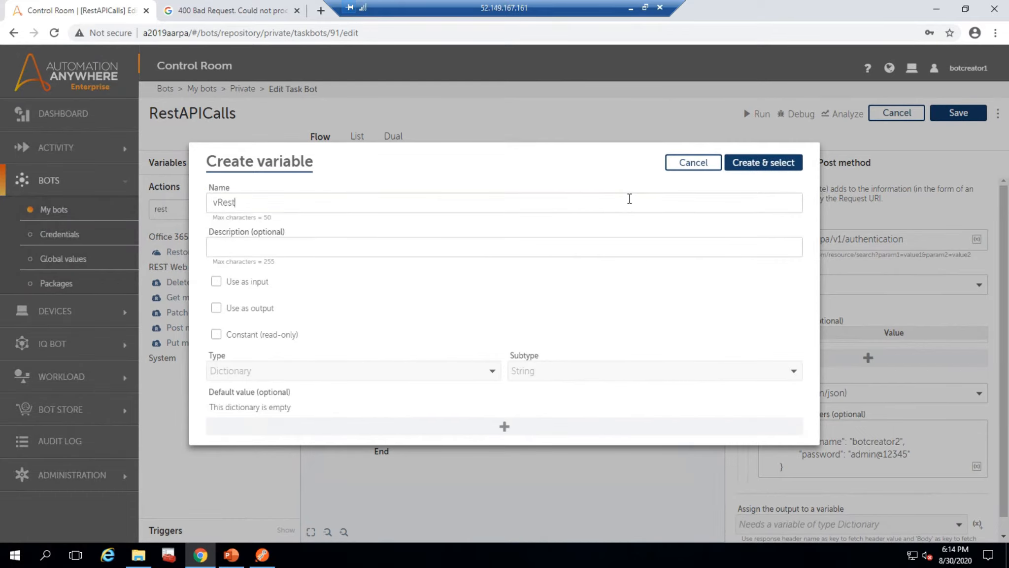
pyautogui.write('Opt')
pyautogui.click(771, 163)
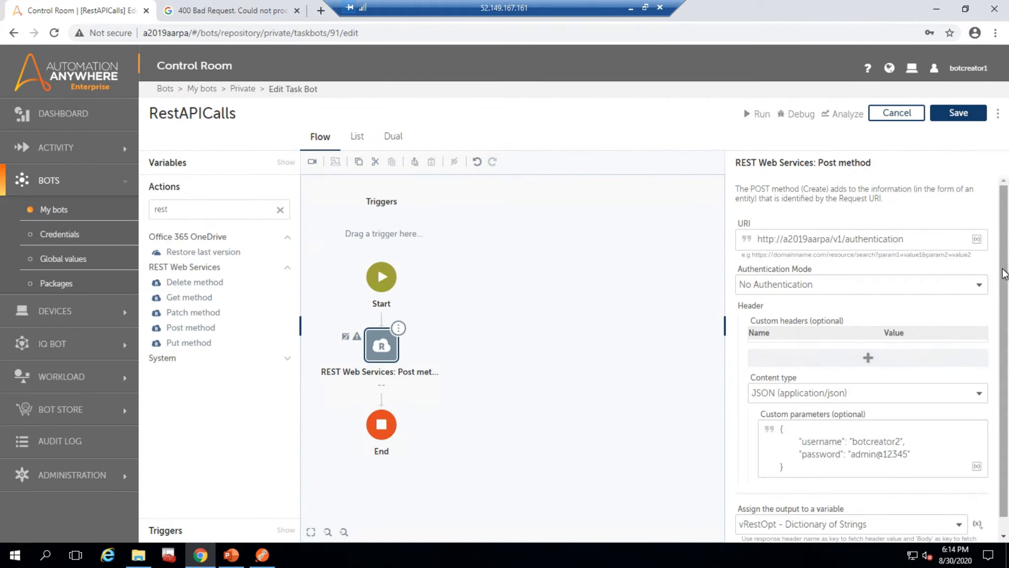
pyautogui.scroll(-1, 1005, 278)
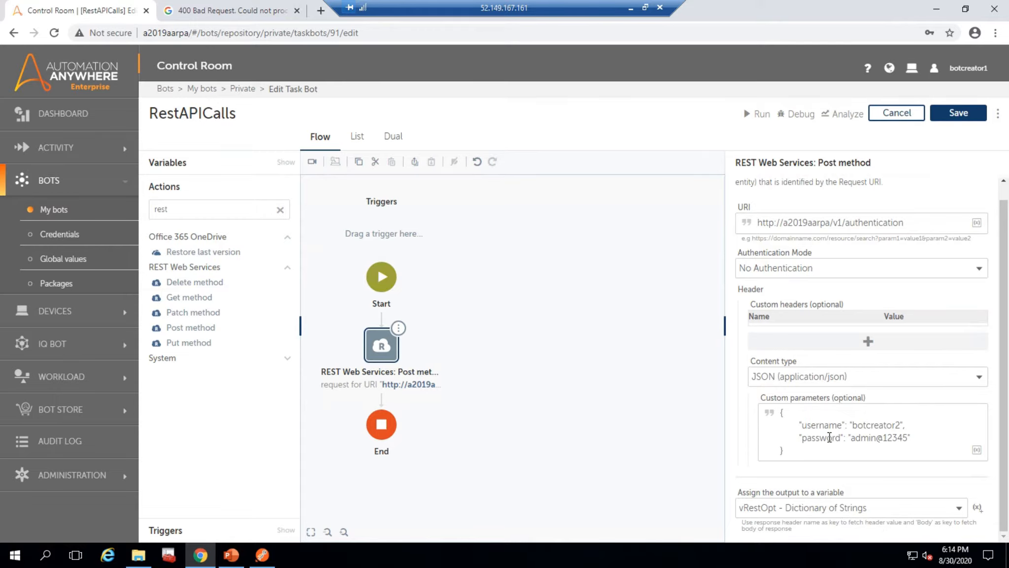
pyautogui.click(960, 113)
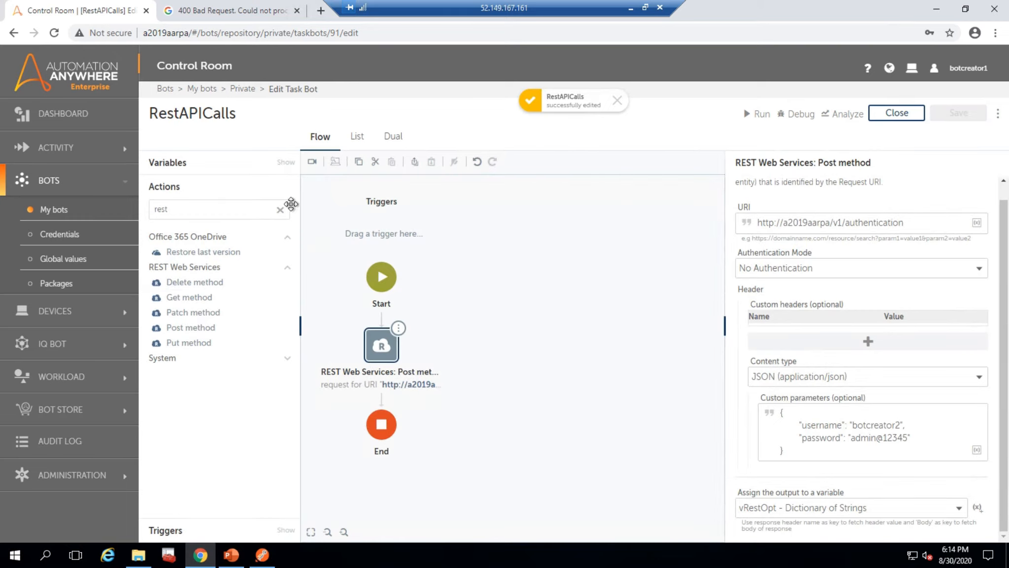
# Search the actions for "message" and add a Message box after the REST Post method in the flow
pyautogui.click(211, 205)
pyautogui.press('BackSpace')
pyautogui.press('BackSpace')
pyautogui.write('mess')
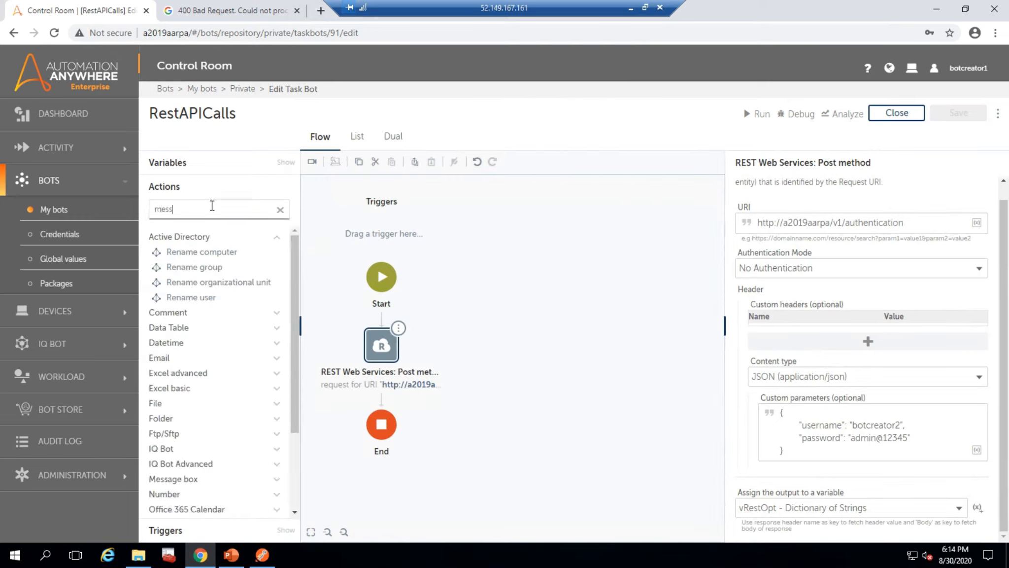
pyautogui.write('g')
pyautogui.write('age')
pyautogui.moveTo(173, 254); pyautogui.dragTo(389, 396)
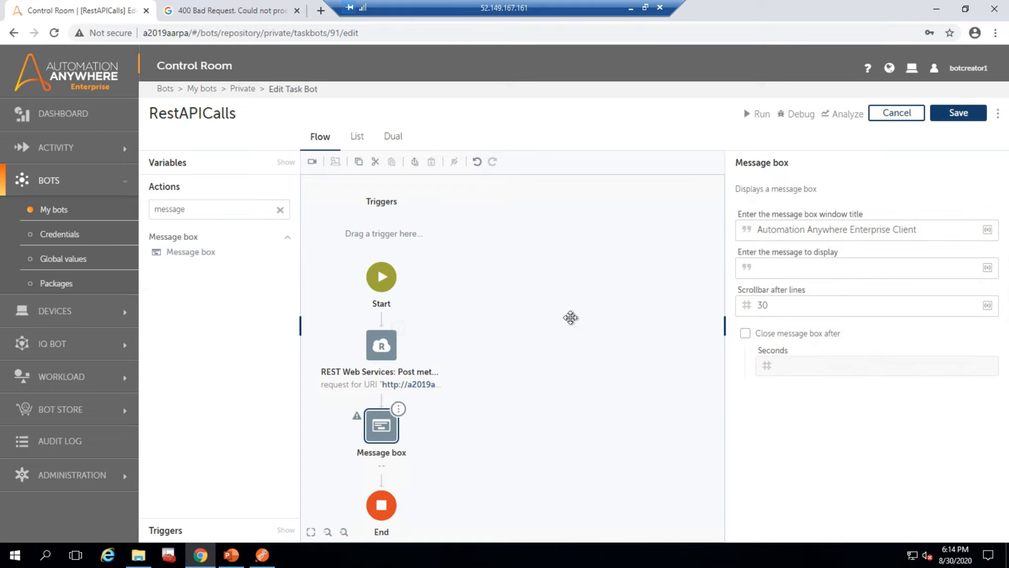
# Set the message box's display text to the vRestOpt dictionary variable with the key Body
pyautogui.click(797, 267)
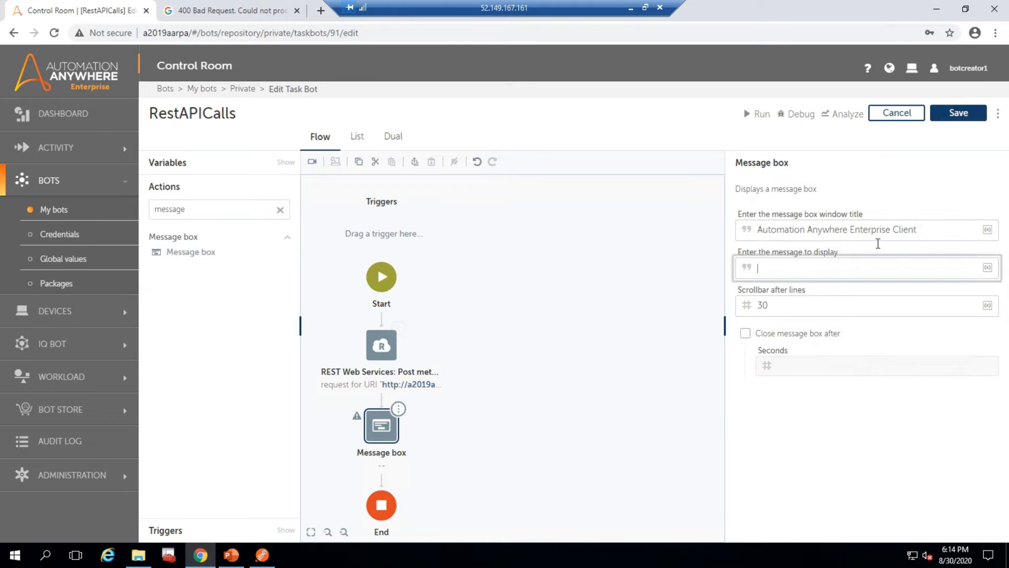
pyautogui.click(988, 267)
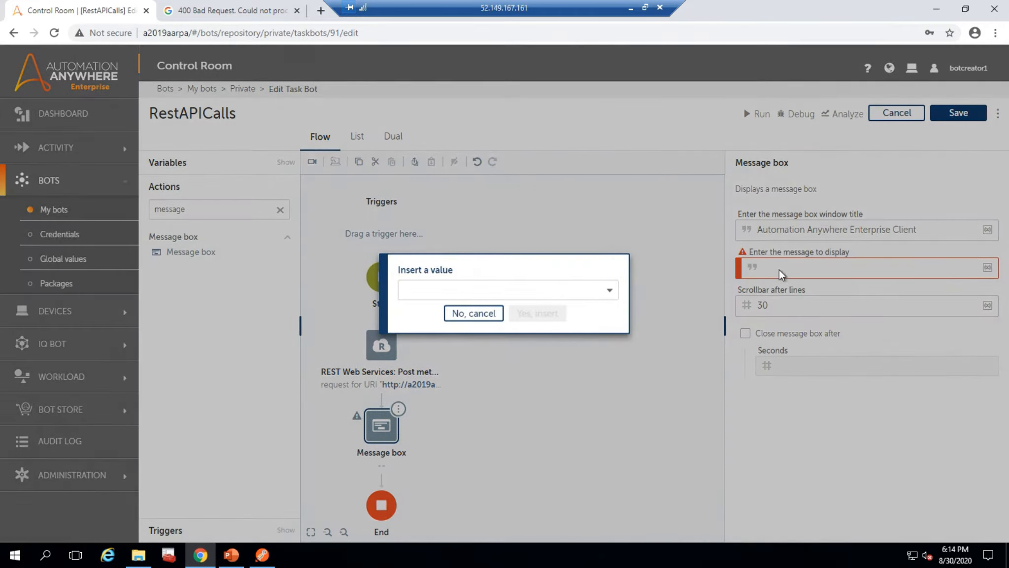
pyautogui.click(604, 290)
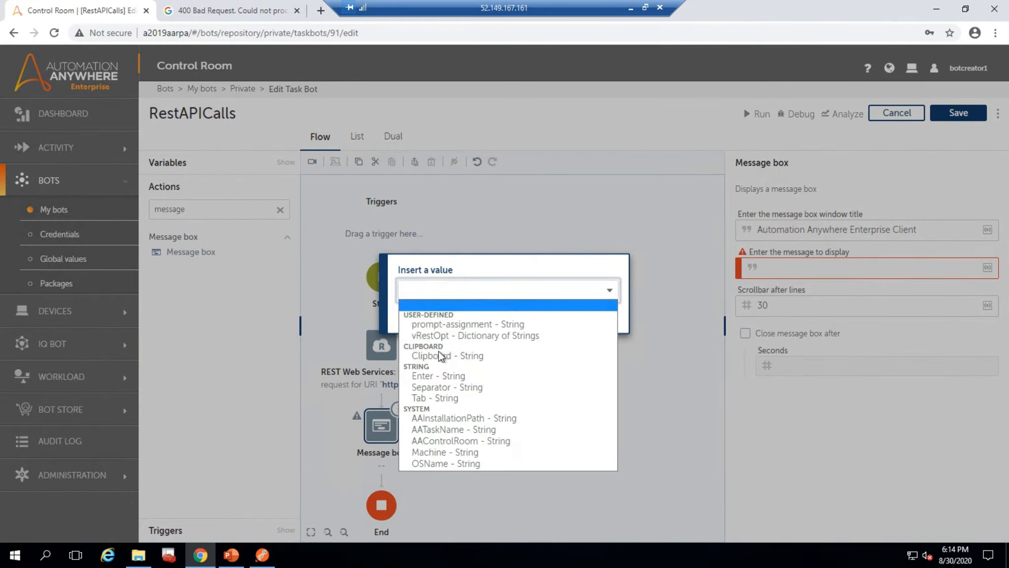
pyautogui.click(464, 336)
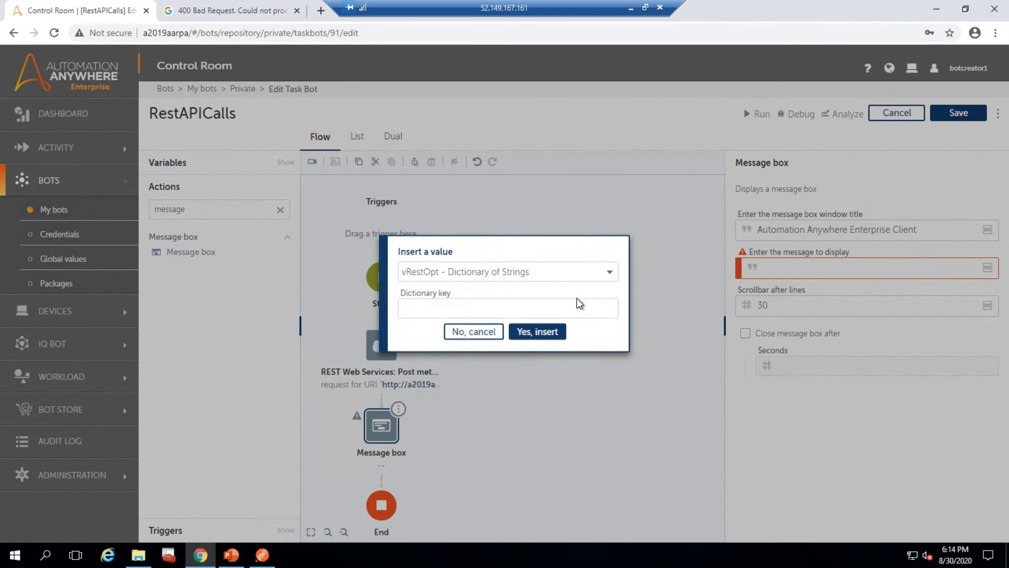
pyautogui.click(576, 307)
pyautogui.write('Body')
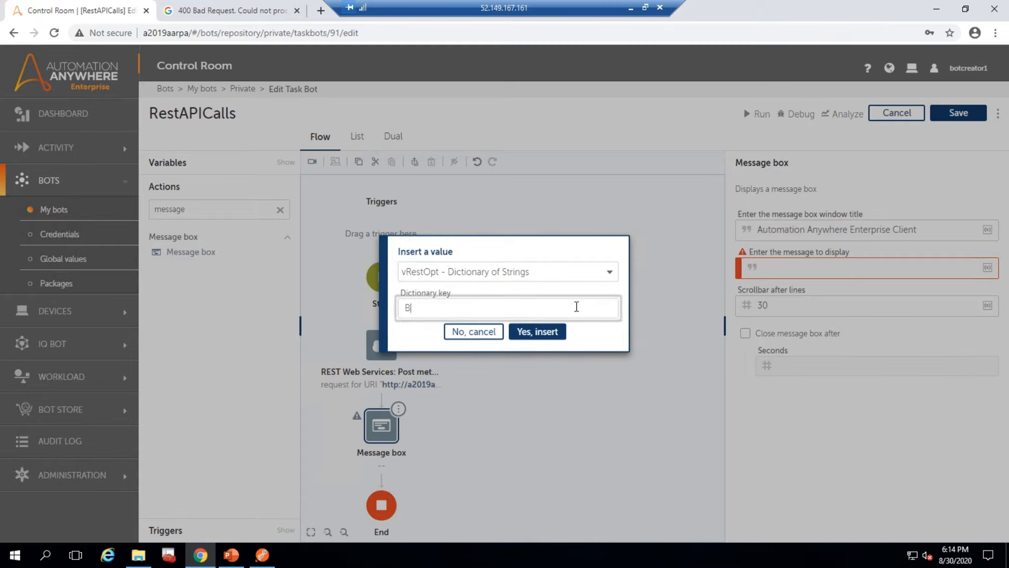
pyautogui.click(534, 339)
pyautogui.click(535, 339)
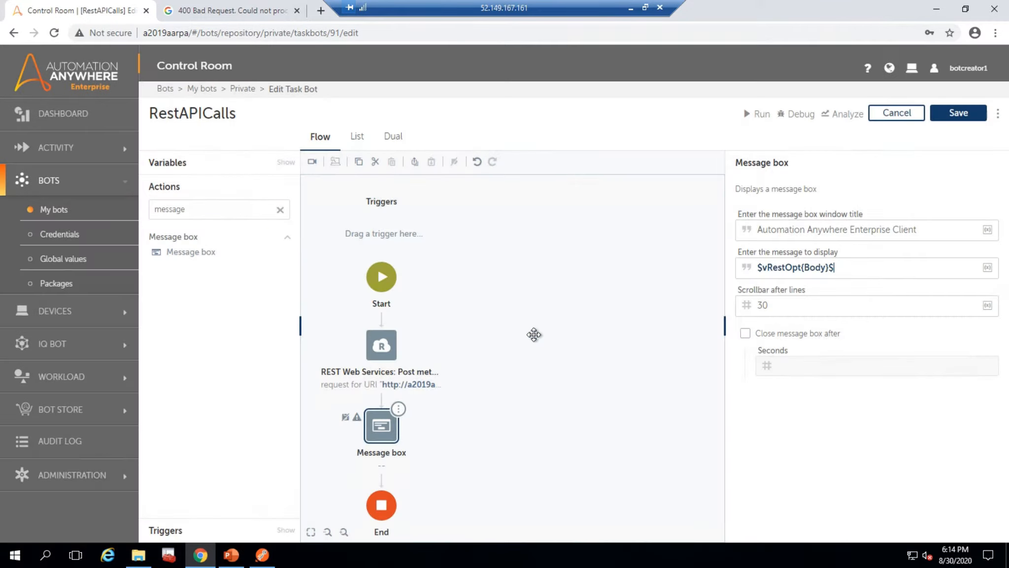
# Save the RestAPICalls bot and run it
pyautogui.click(955, 115)
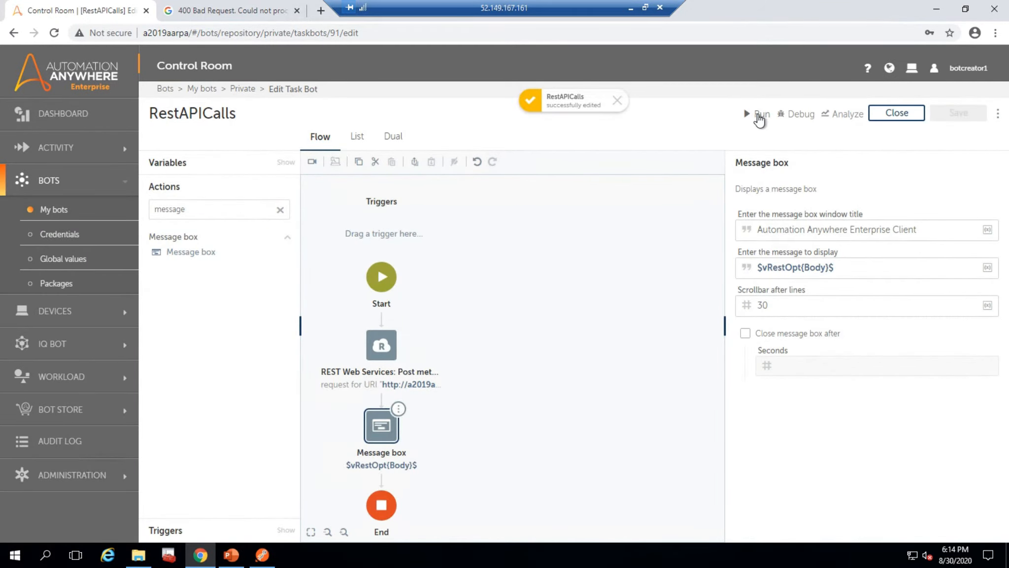
pyautogui.click(759, 114)
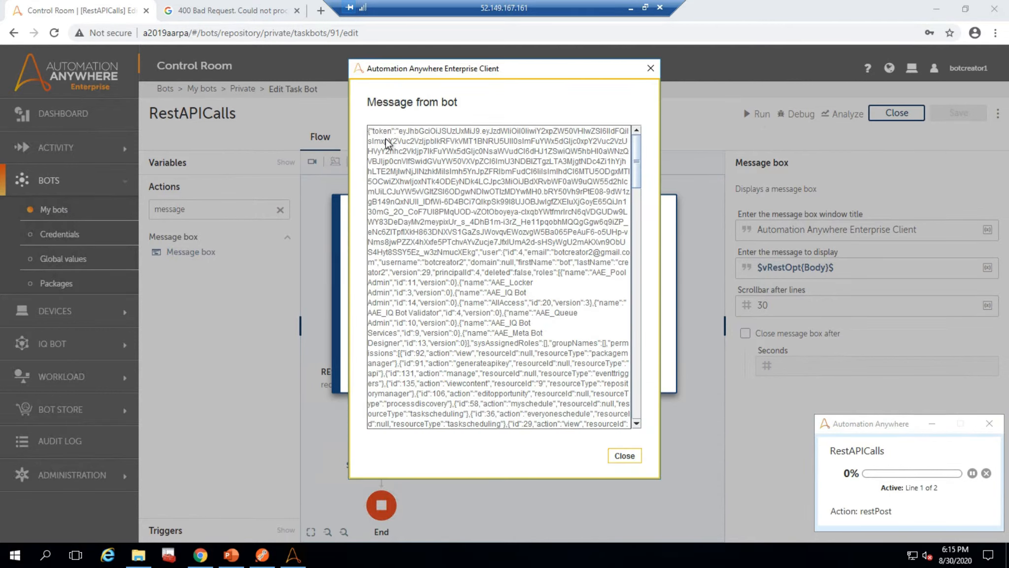
# Highlight the token value in the bot's response message, then dismiss the message and the run result
pyautogui.moveTo(398, 132); pyautogui.dragTo(483, 252)
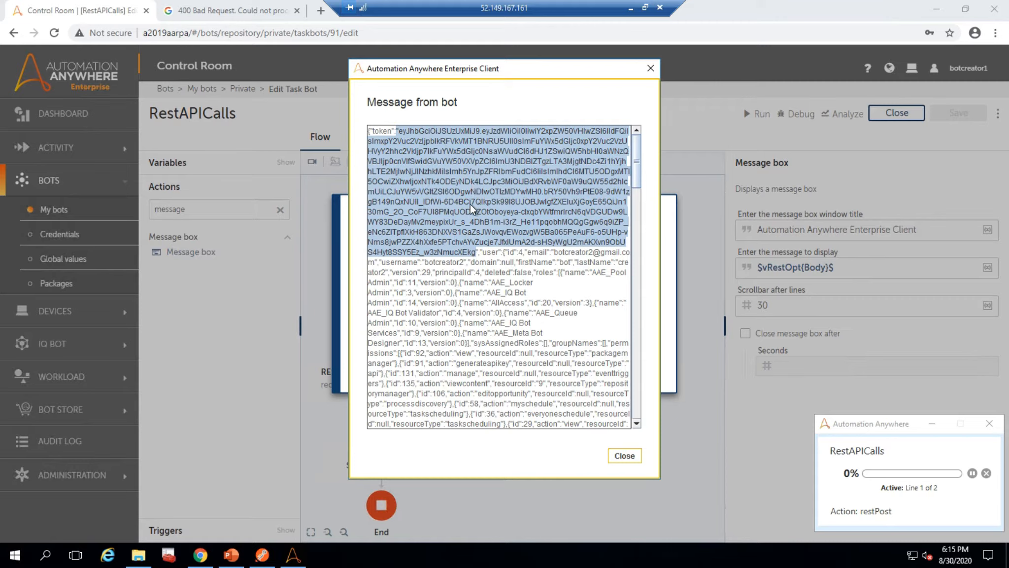
pyautogui.click(623, 456)
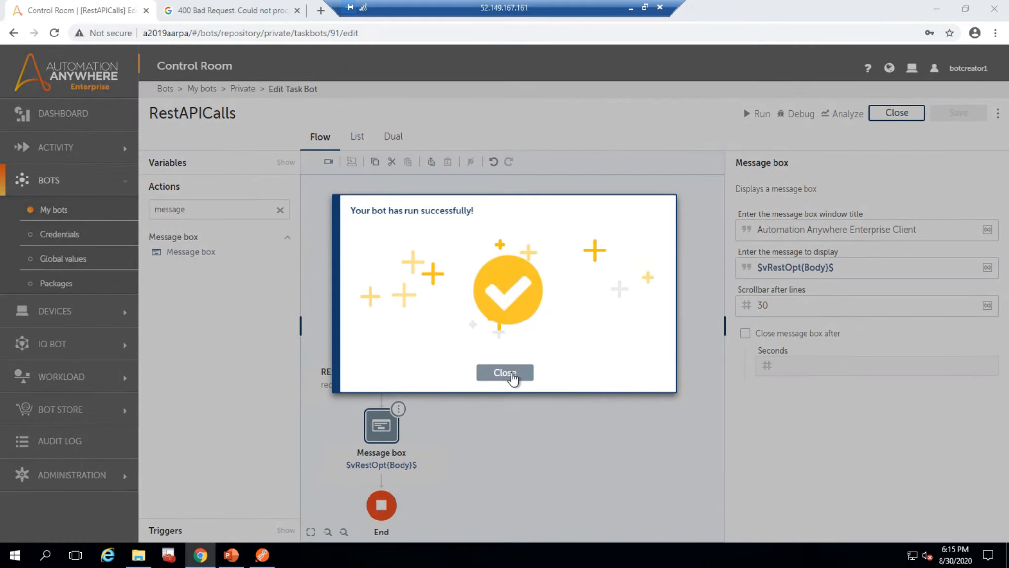
pyautogui.click(511, 377)
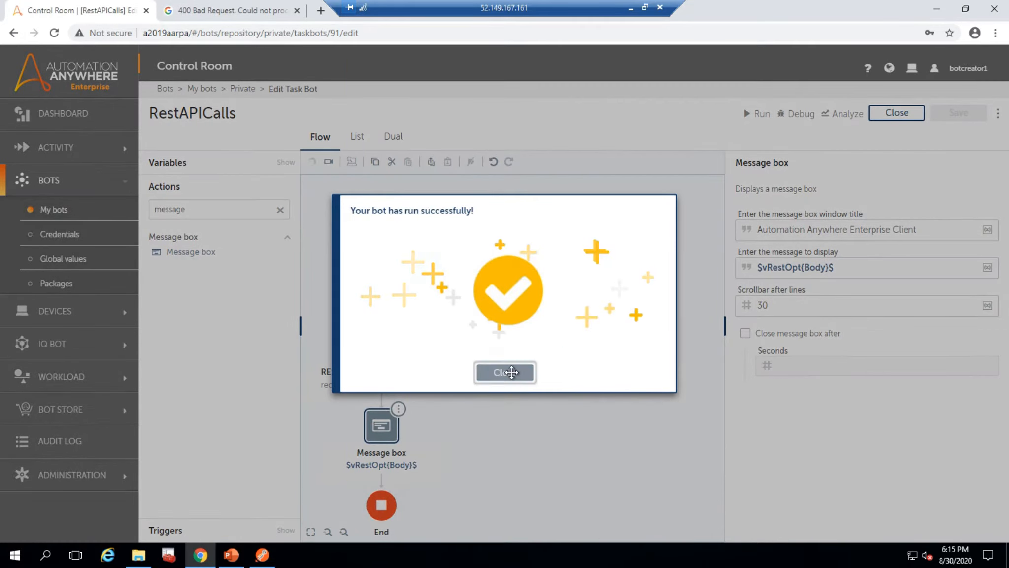
# Search the actions for "string" and add a String: Extract text action after the Message box in the flow
pyautogui.click(258, 209)
pyautogui.press('BackSpace')
pyautogui.press('BackSpace')
pyautogui.press('BackSpace')
pyautogui.press('BackSpace')
pyautogui.press('BackSpace')
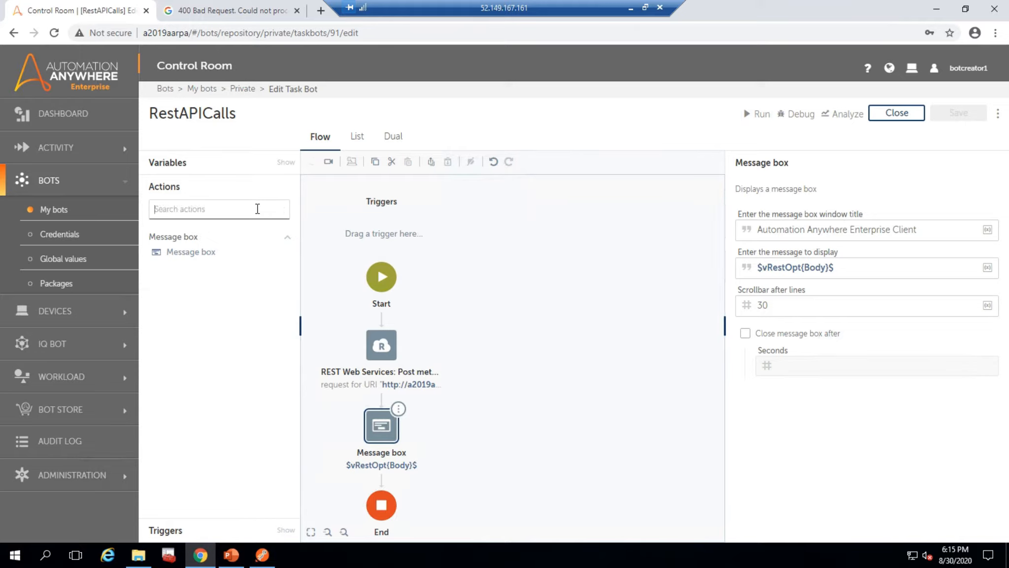
pyautogui.write('string')
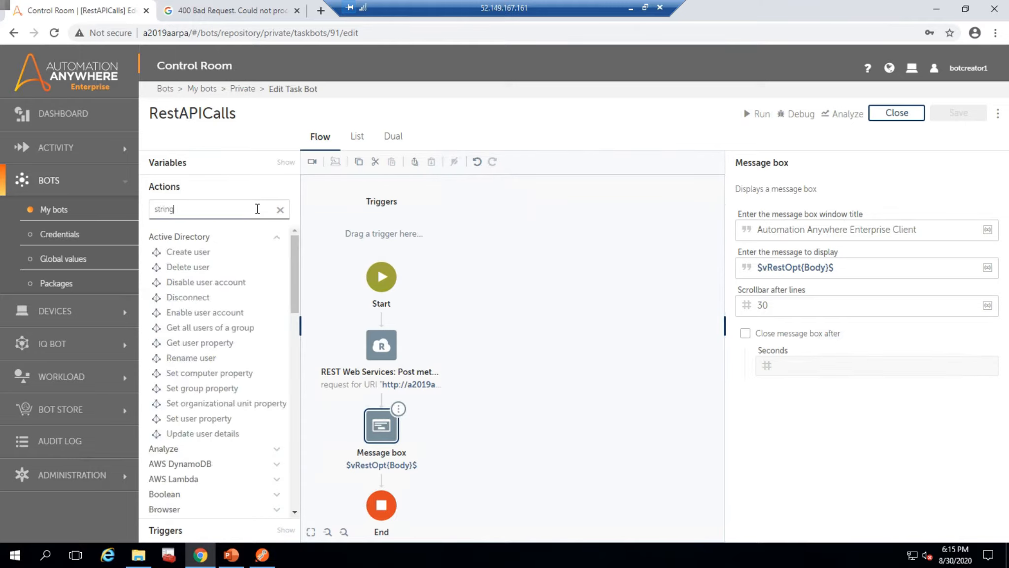
pyautogui.click(286, 303)
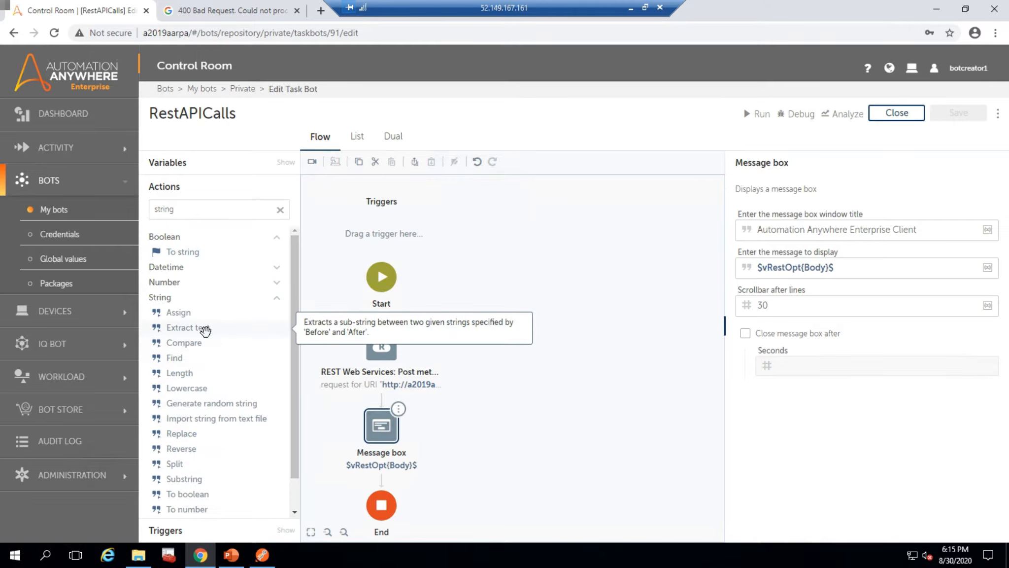
pyautogui.moveTo(204, 329); pyautogui.dragTo(397, 481)
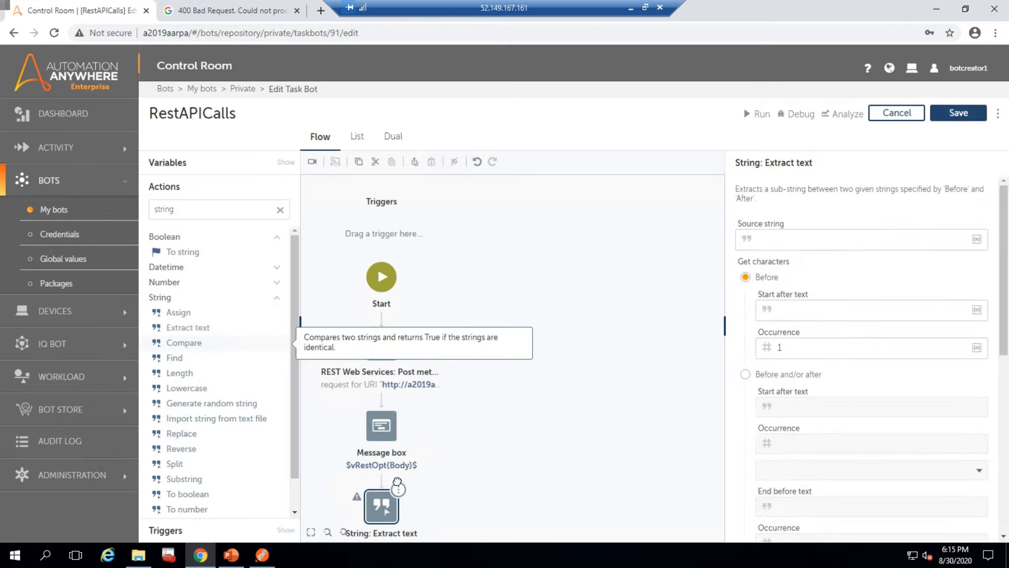
# Copy $vRestOpt{Body}$ from the Message box action into the Extract text action's source string
pyautogui.click(782, 240)
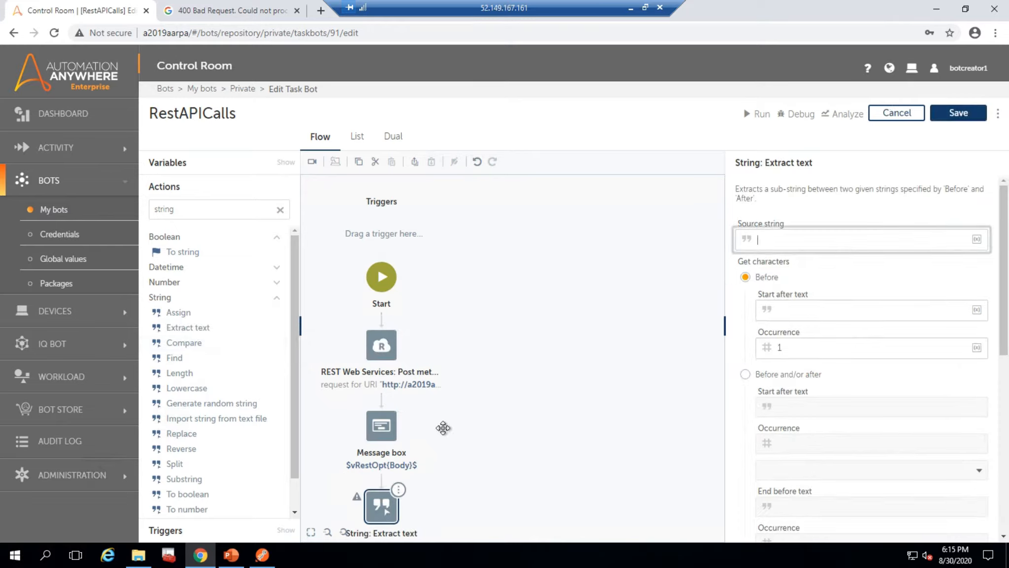
pyautogui.click(380, 426)
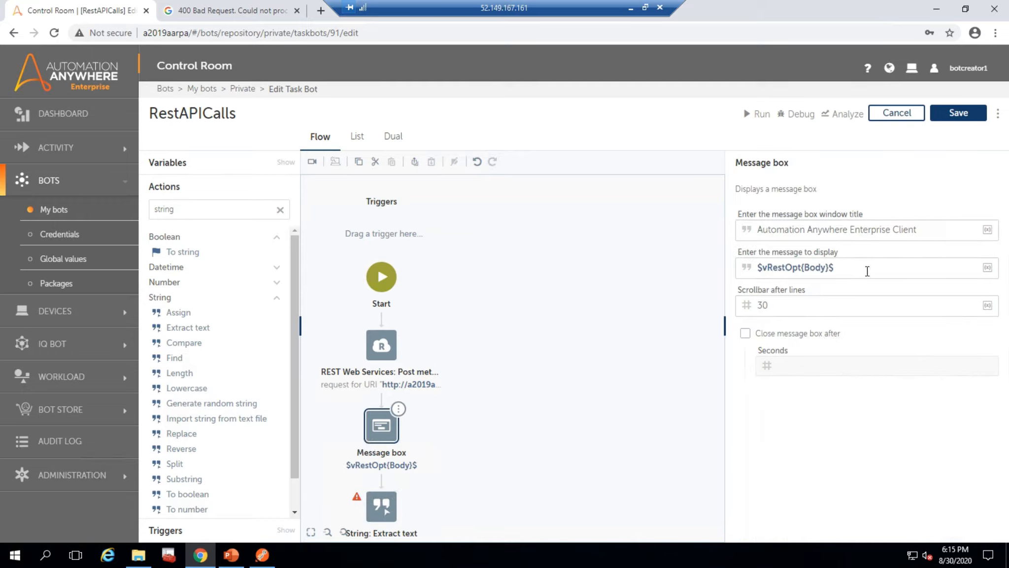
pyautogui.moveTo(861, 272); pyautogui.dragTo(679, 263)
pyautogui.hotkey('ctrl', 'c')
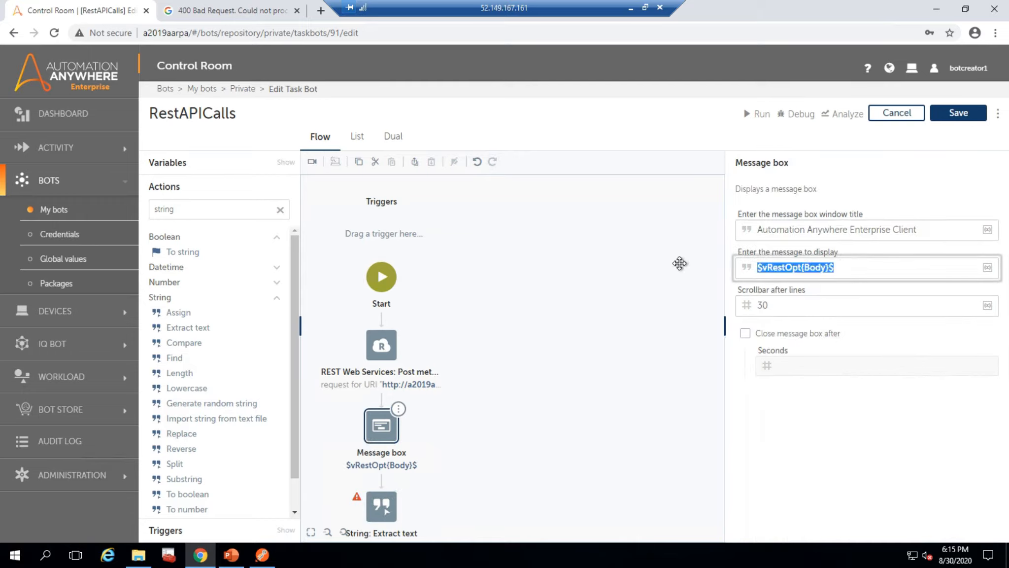
pyautogui.click(387, 515)
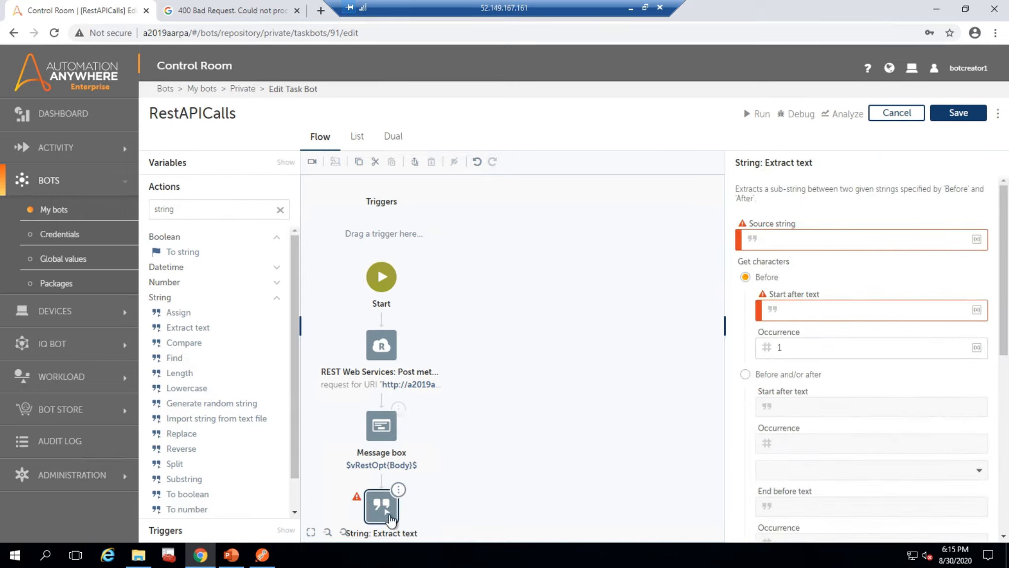
pyautogui.click(775, 239)
pyautogui.hotkey('ctrl', 'v')
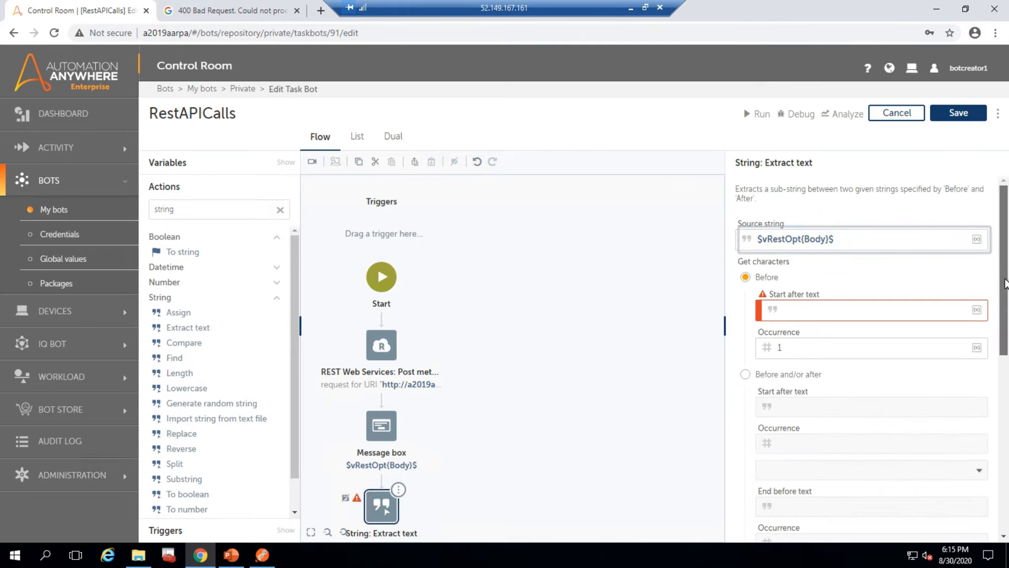
# Set Extract text to get characters by Before and/or after with AND, using {"token":" as the start after text
pyautogui.moveTo(1006, 259); pyautogui.dragTo(1005, 292)
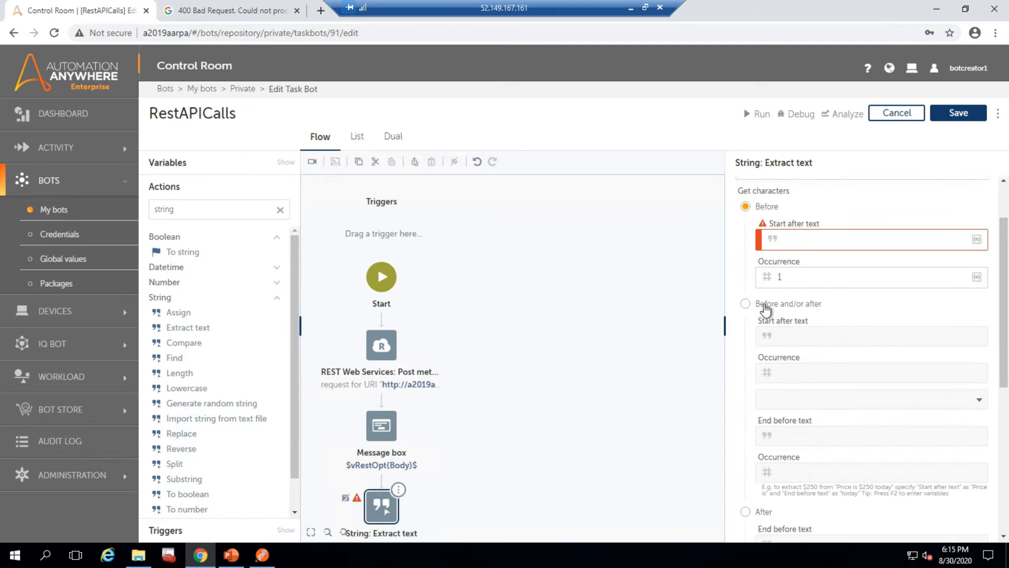
pyautogui.click(746, 304)
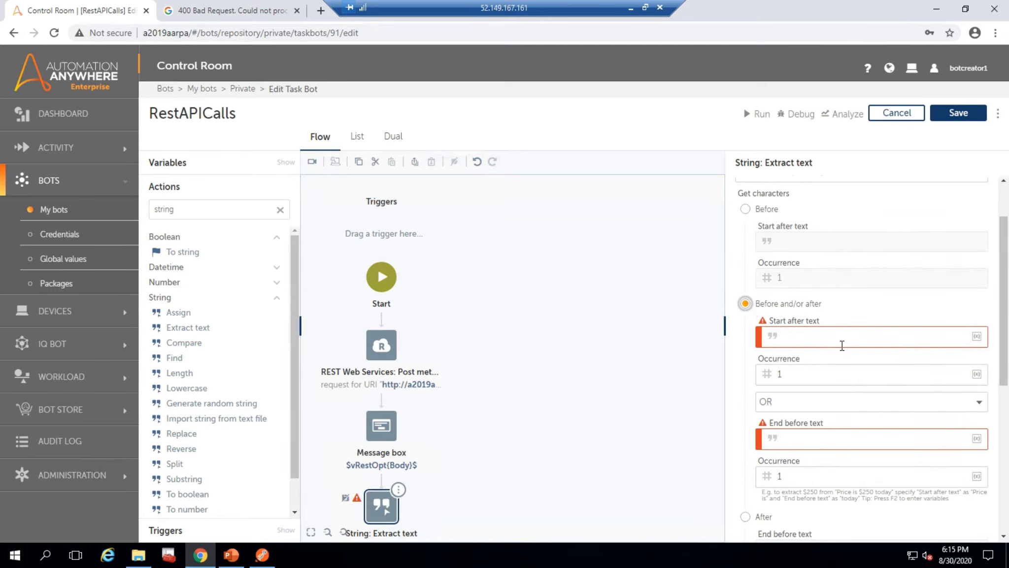
pyautogui.click(820, 403)
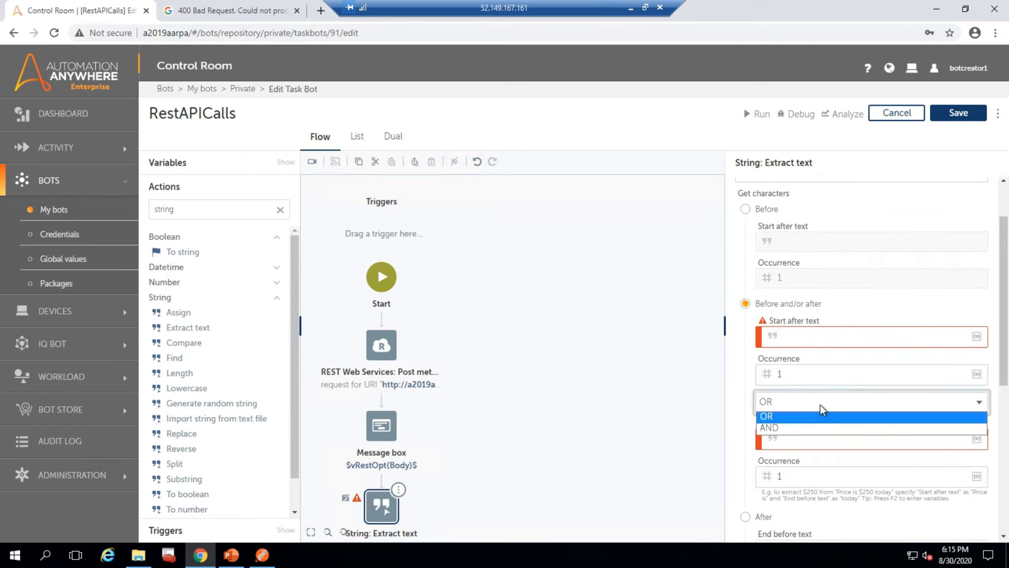
pyautogui.click(777, 429)
pyautogui.click(797, 340)
pyautogui.click(798, 340)
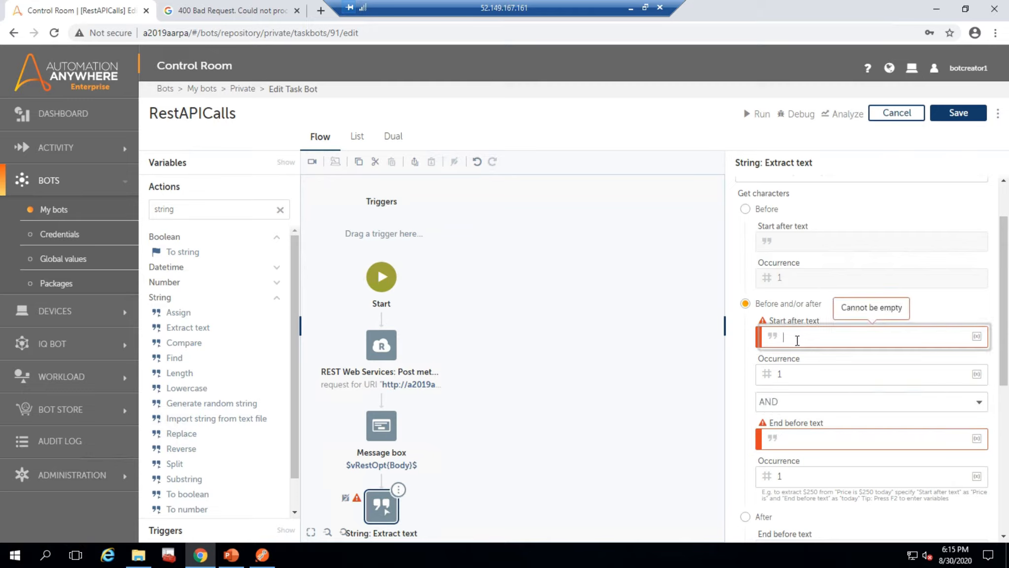
pyautogui.write('{')
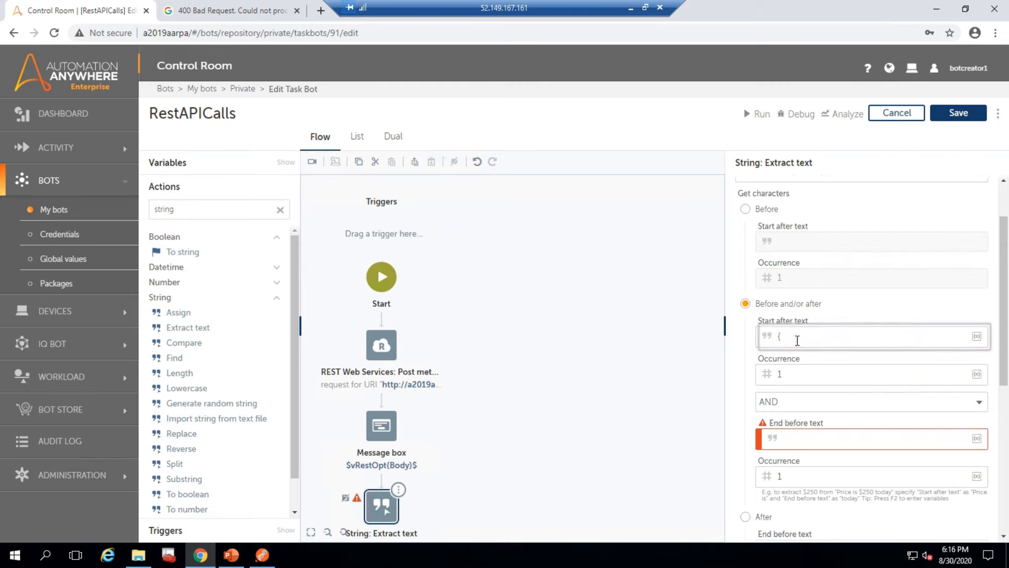
pyautogui.write('"token":"')
# Check the text surrounding the token in Postman's response, then set the Extract text action's end before text to ","user"
pyautogui.click(262, 555)
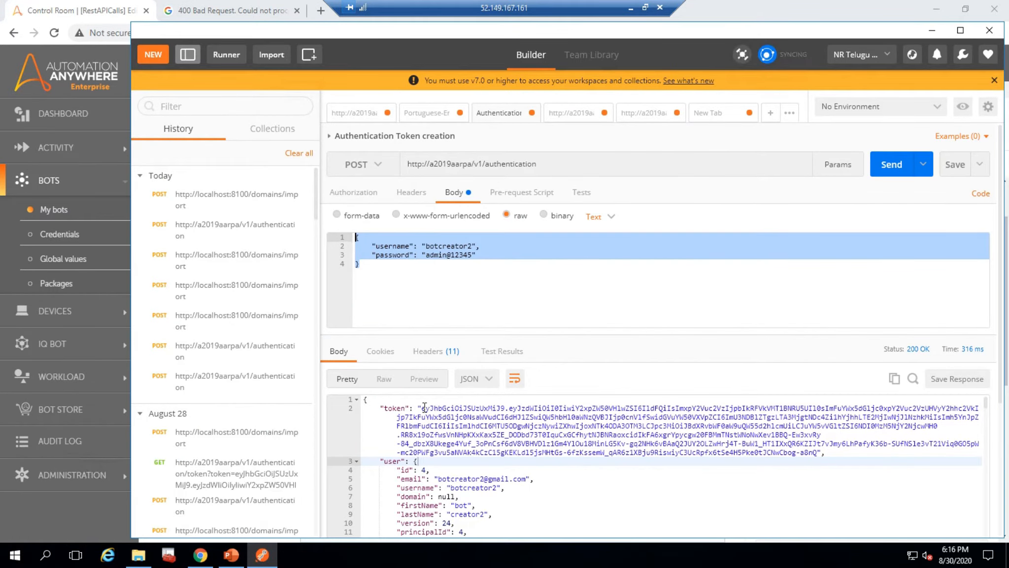
pyautogui.click(423, 407)
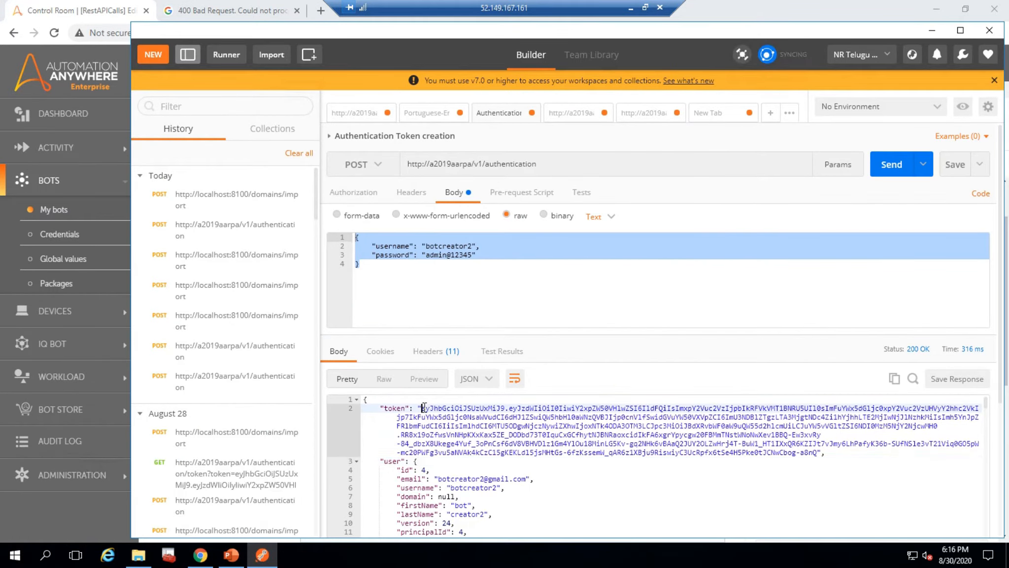
pyautogui.doubleClick(402, 461)
pyautogui.moveTo(384, 460); pyautogui.dragTo(380, 461)
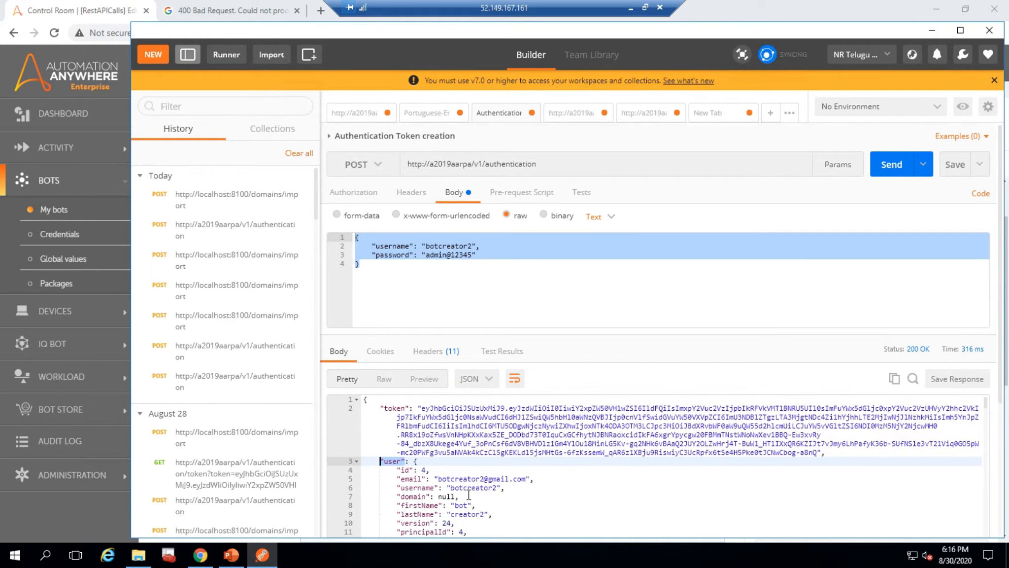
pyautogui.hotkey('alt', 'Tab')
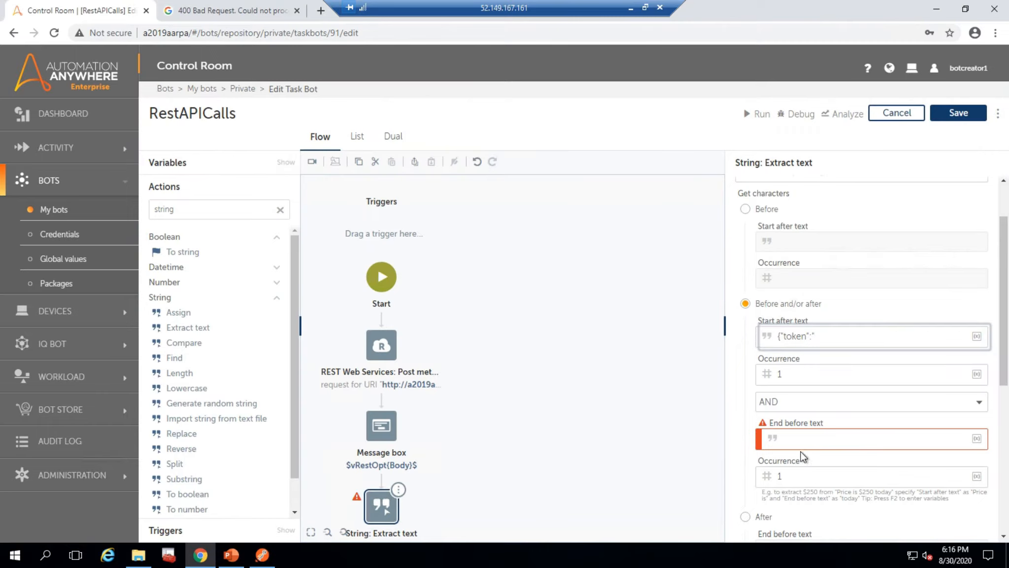
pyautogui.click(791, 433)
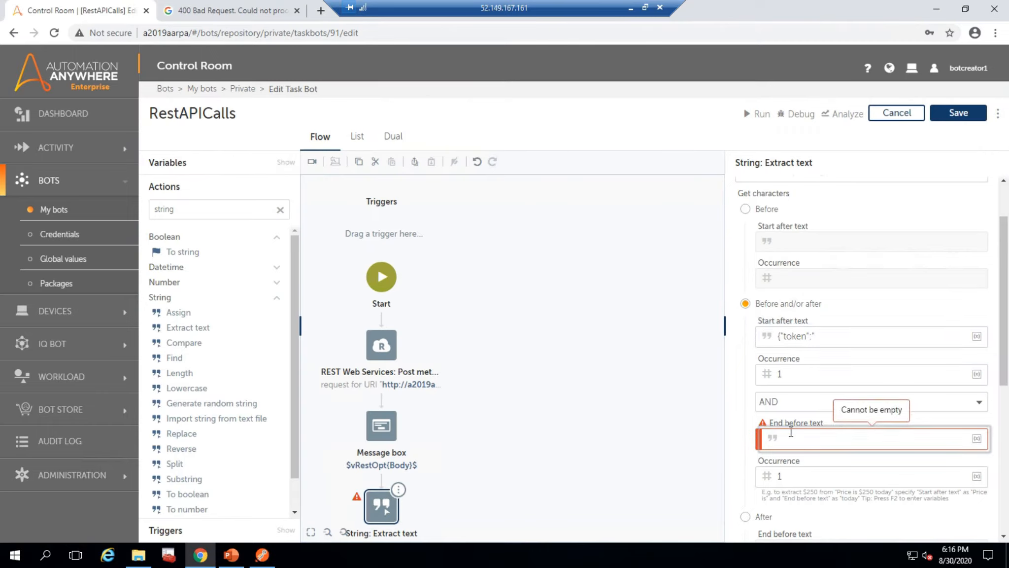
pyautogui.write('"')
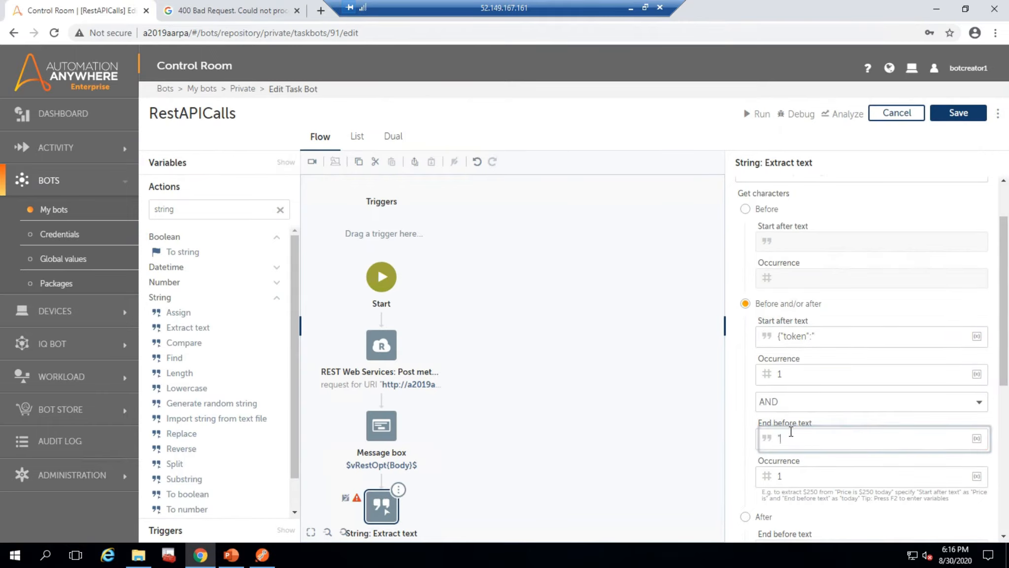
pyautogui.write(',"user"')
# Assign the extracted text to the prompt-assignment - String variable and save the bot
pyautogui.moveTo(1005, 343); pyautogui.dragTo(995, 484)
pyautogui.click(961, 521)
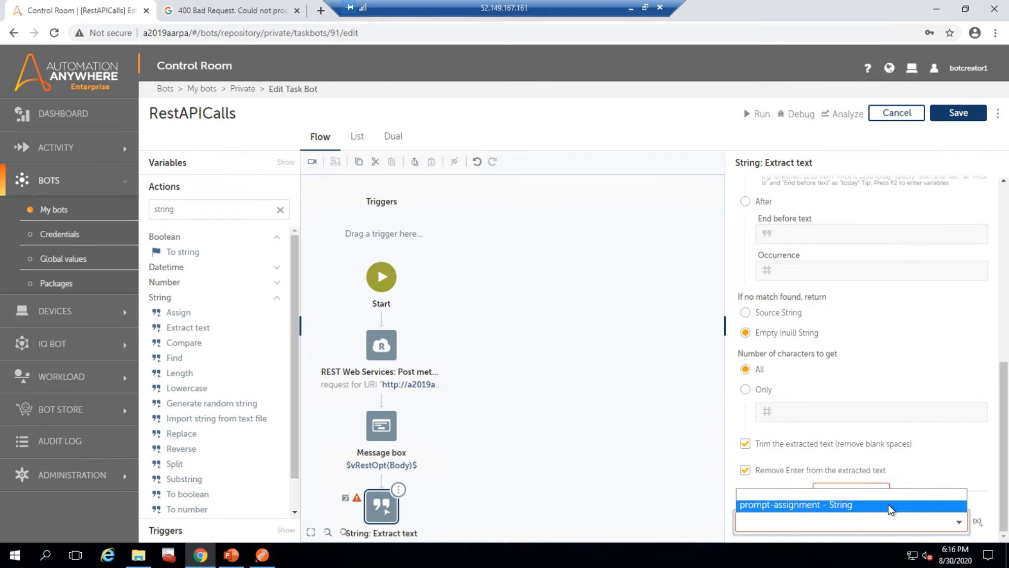
pyautogui.click(891, 509)
pyautogui.click(964, 115)
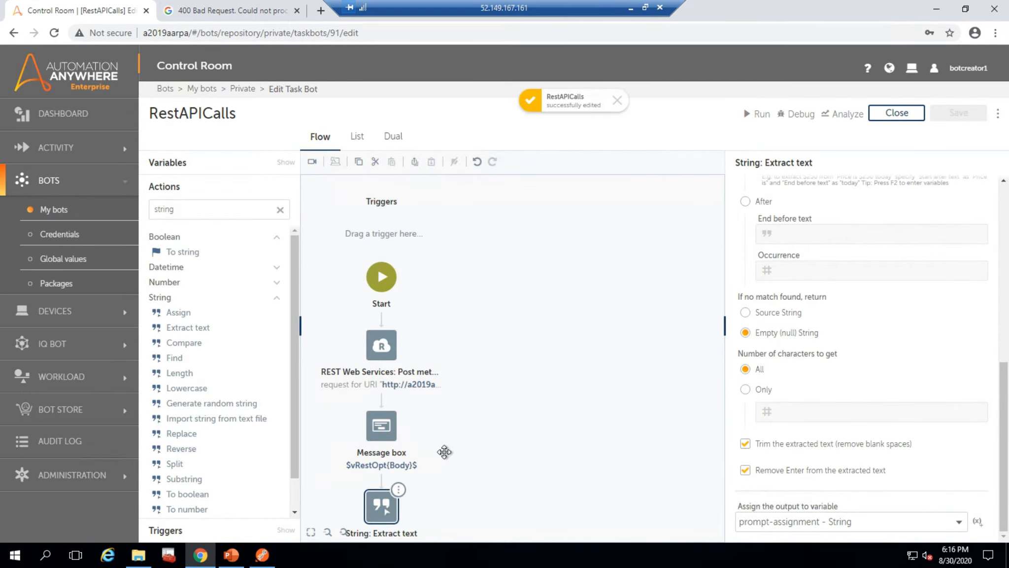
# Search the actions for "message" and add a second Message box after the String: Extract text action
pyautogui.moveTo(444, 452); pyautogui.dragTo(479, 261)
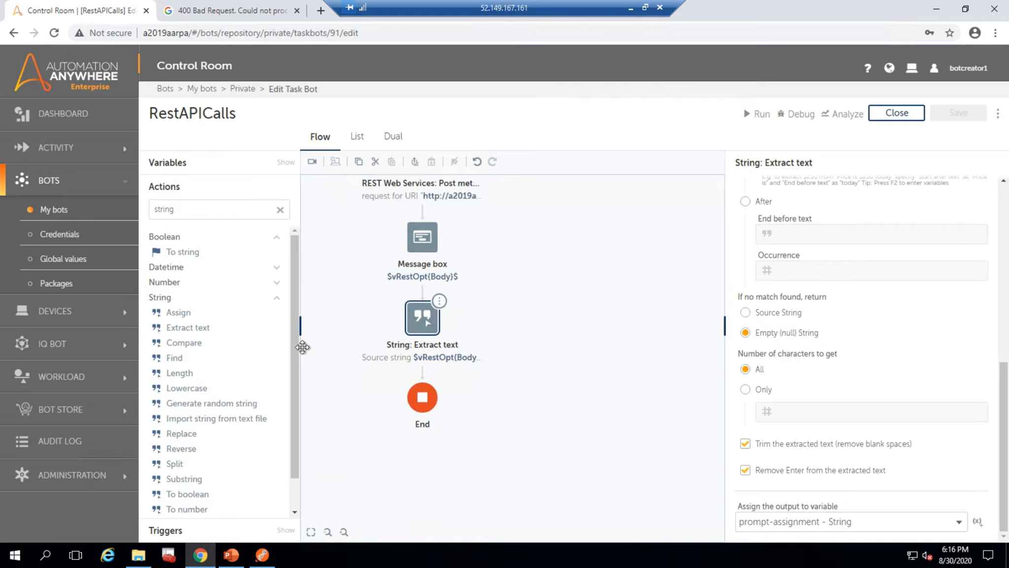
pyautogui.click(228, 210)
pyautogui.press('BackSpace')
pyautogui.press('BackSpace')
pyautogui.press('BackSpace')
pyautogui.press('BackSpace')
pyautogui.press('BackSpace')
pyautogui.press('BackSpace')
pyautogui.write('message')
pyautogui.moveTo(198, 250); pyautogui.dragTo(440, 364)
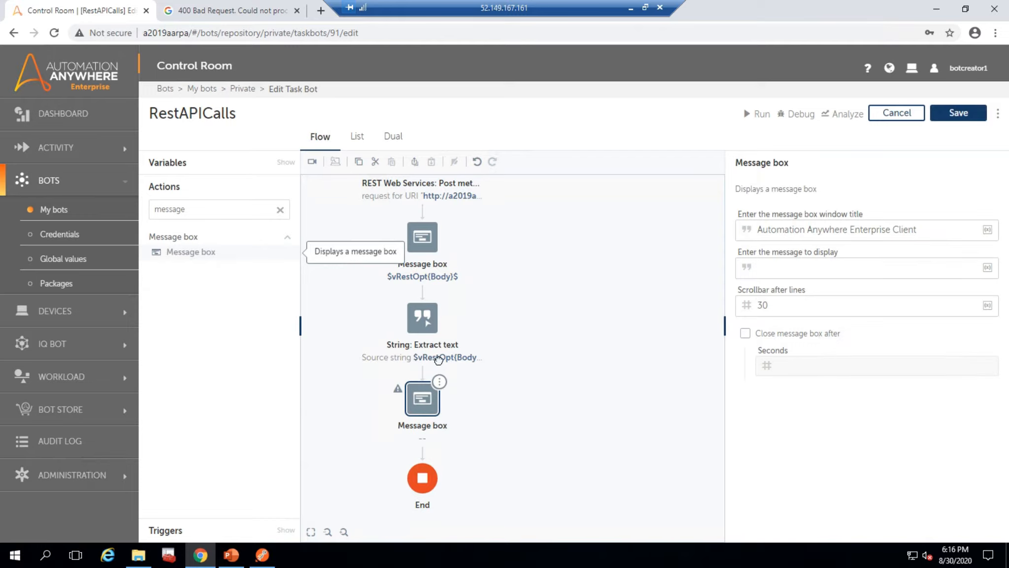
# Set the new message box's display text to $prompt-assignment$ and save the bot
pyautogui.click(421, 410)
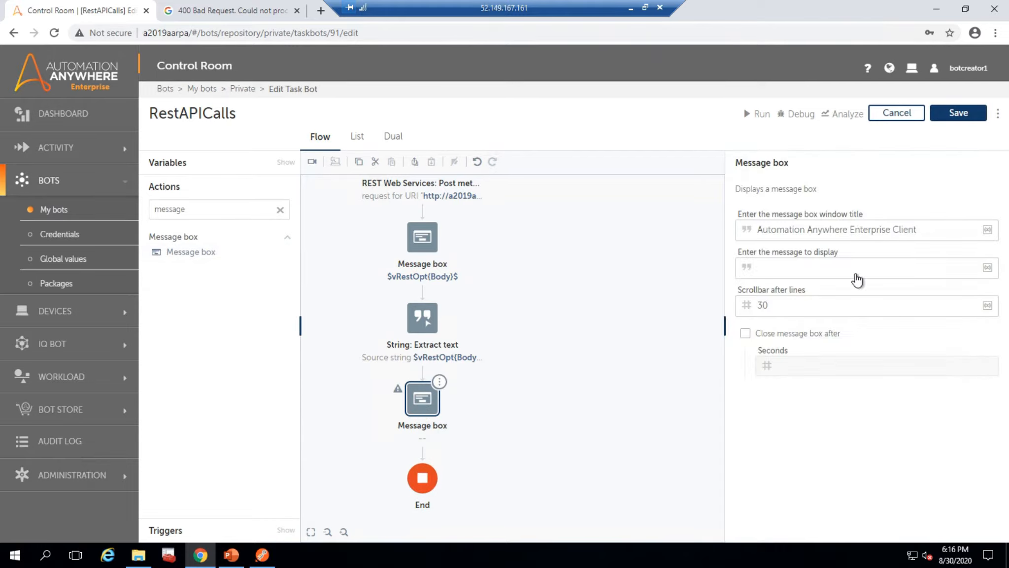
pyautogui.click(822, 272)
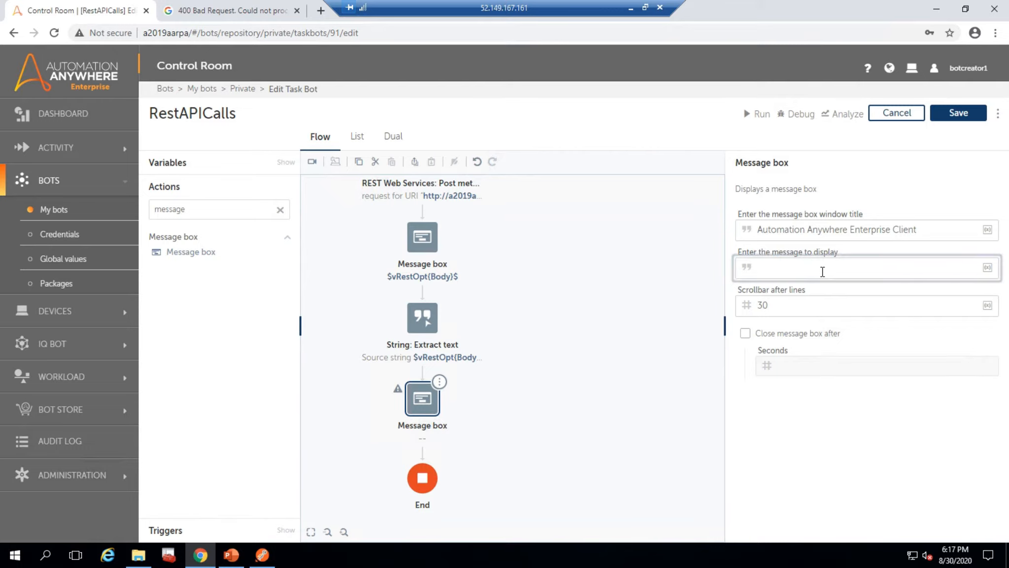
pyautogui.write('$')
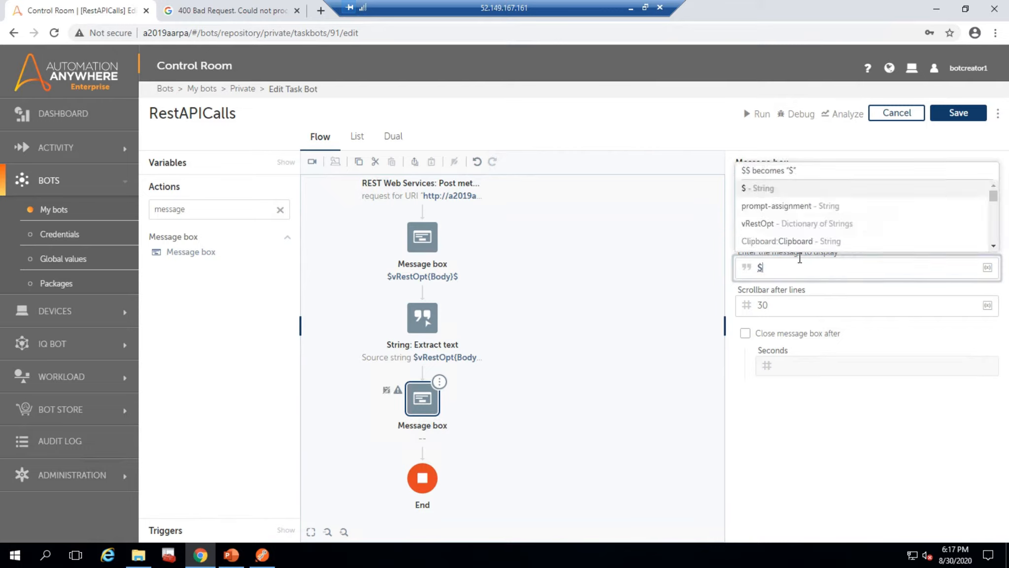
pyautogui.click(777, 204)
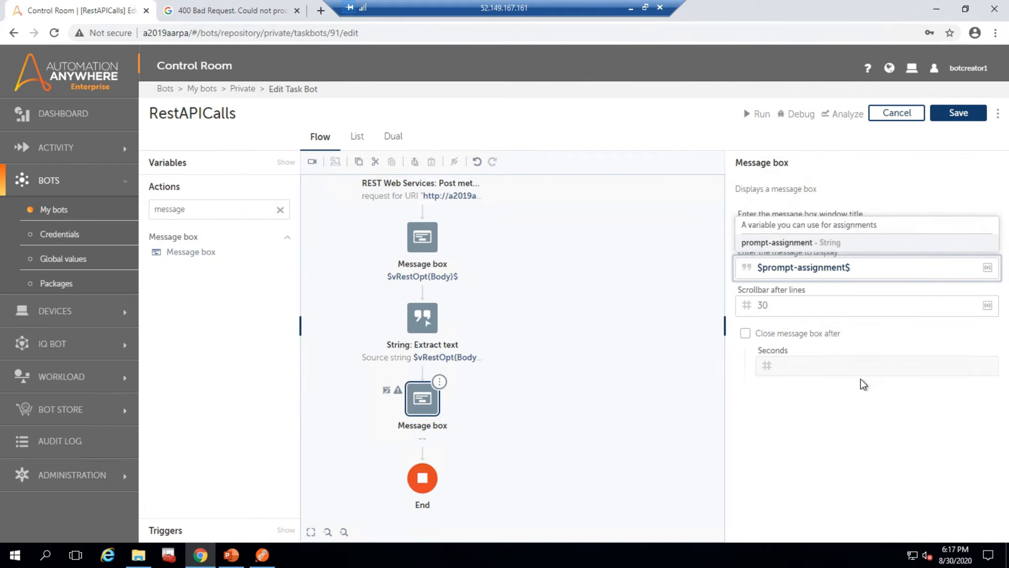
pyautogui.click(958, 113)
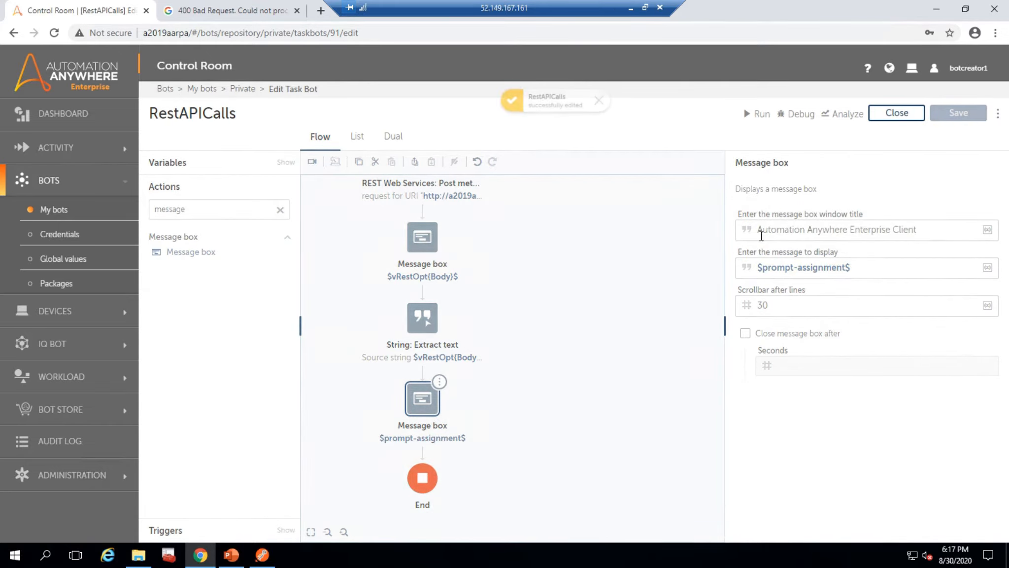
# Run the RestAPICalls bot, dismiss the full response message, and highlight the extracted token before closing its message
pyautogui.click(755, 117)
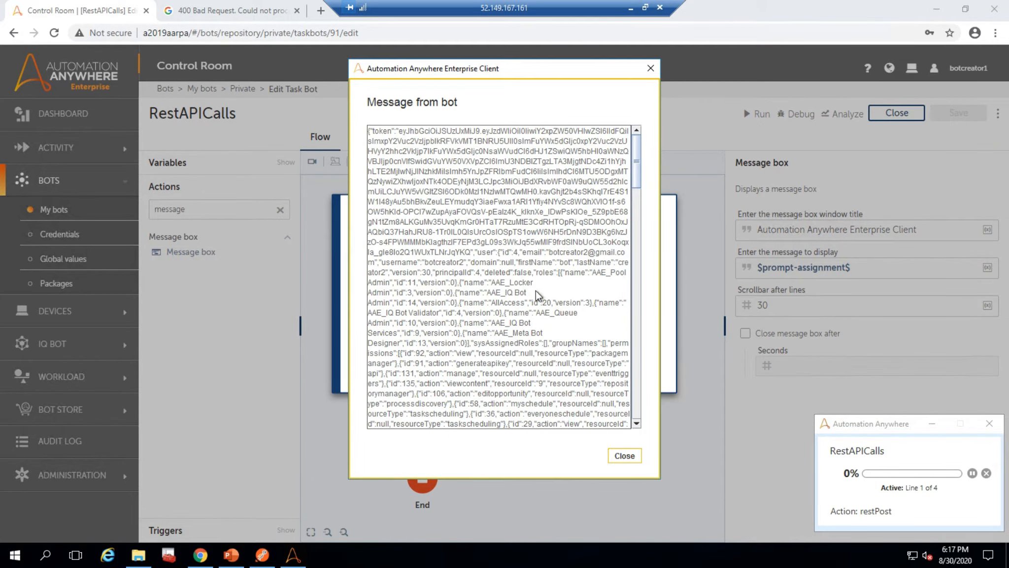
pyautogui.click(619, 455)
pyautogui.moveTo(578, 330); pyautogui.dragTo(366, 211)
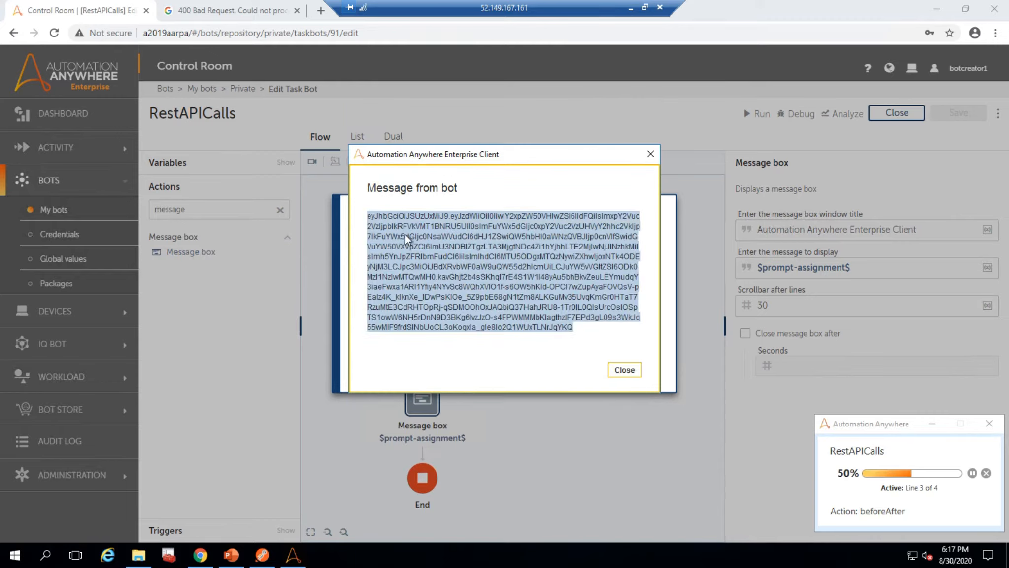
pyautogui.click(625, 370)
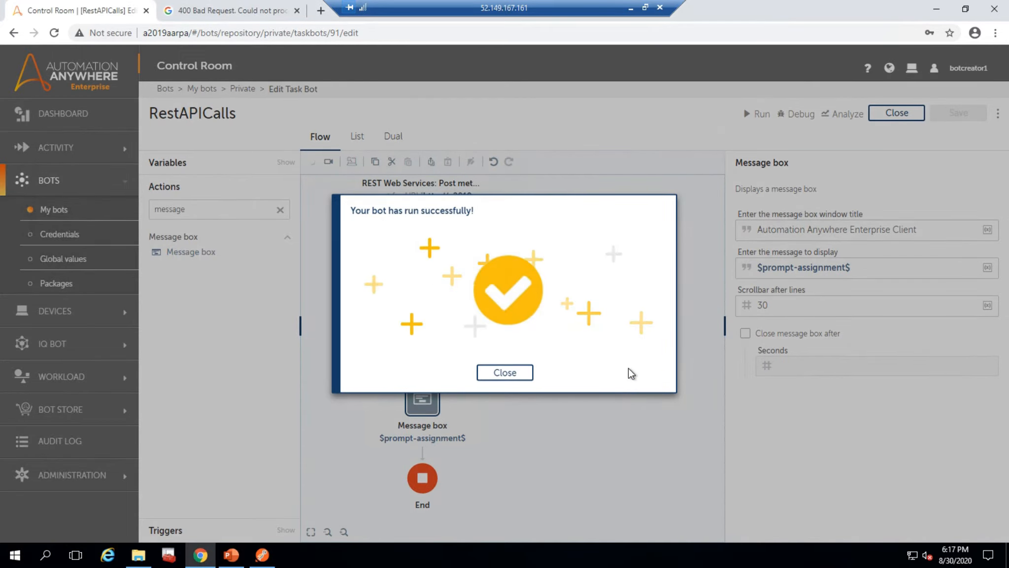
# Dismiss the run result, search the actions for "rest", and add a REST Web Services Get method after the $prompt-assignment$ message box
pyautogui.click(512, 377)
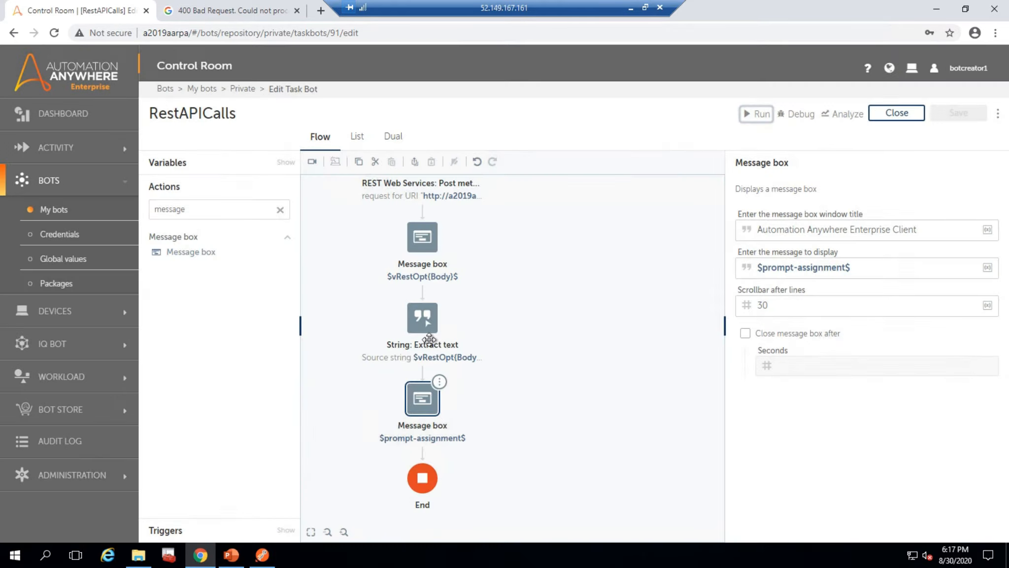
pyautogui.click(280, 209)
pyautogui.click(253, 210)
pyautogui.write('rest')
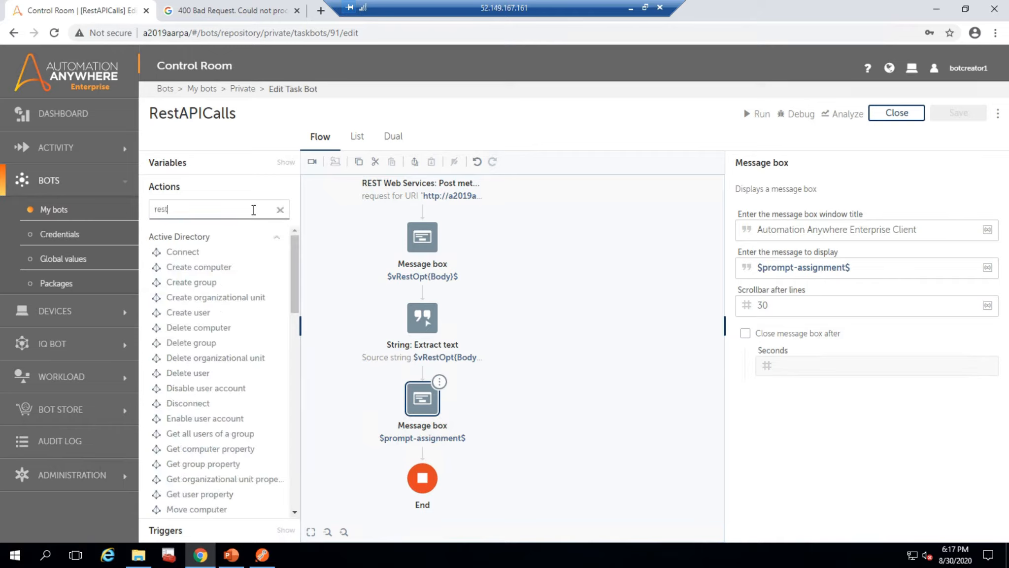
pyautogui.click(214, 271)
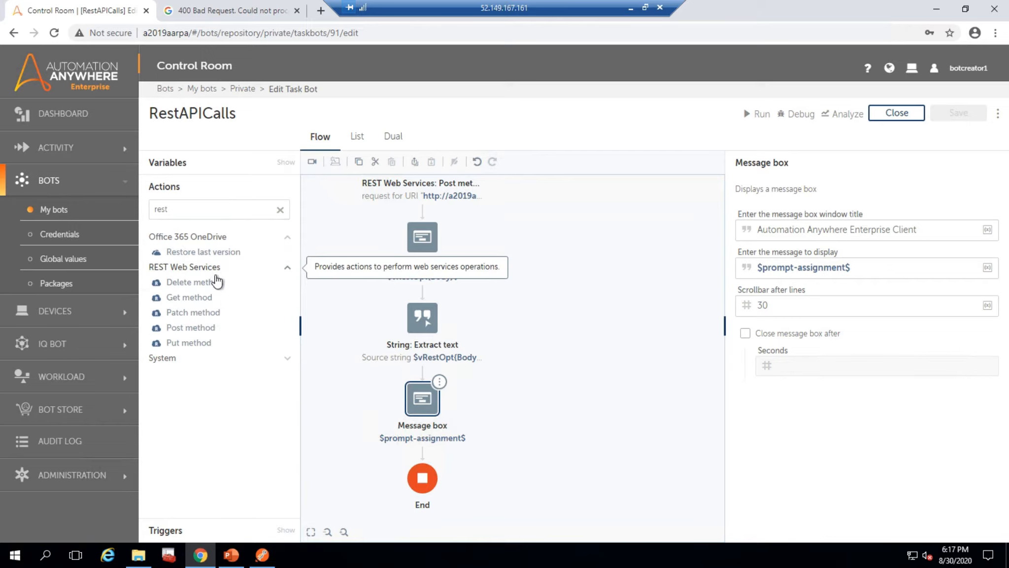
pyautogui.moveTo(203, 296); pyautogui.dragTo(434, 443)
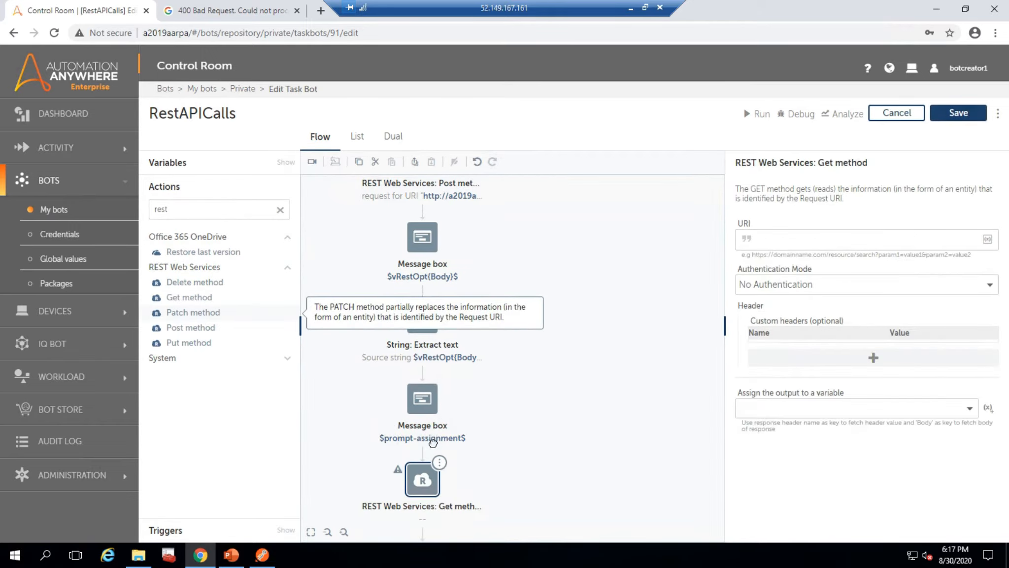
# Switch to Postman and copy the GET token request's URL up to "token=", leaving out the token value
pyautogui.click(262, 555)
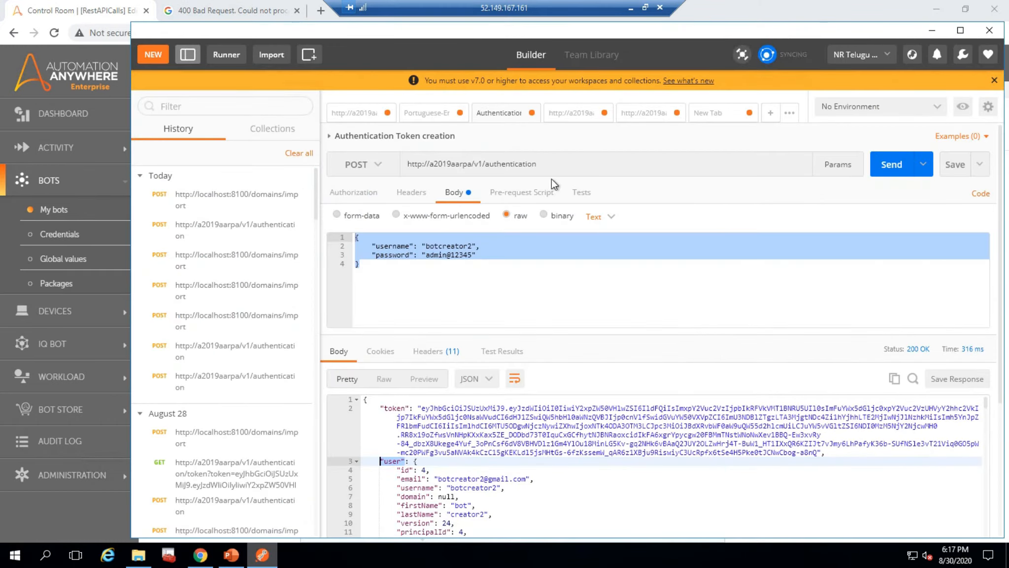
pyautogui.click(570, 115)
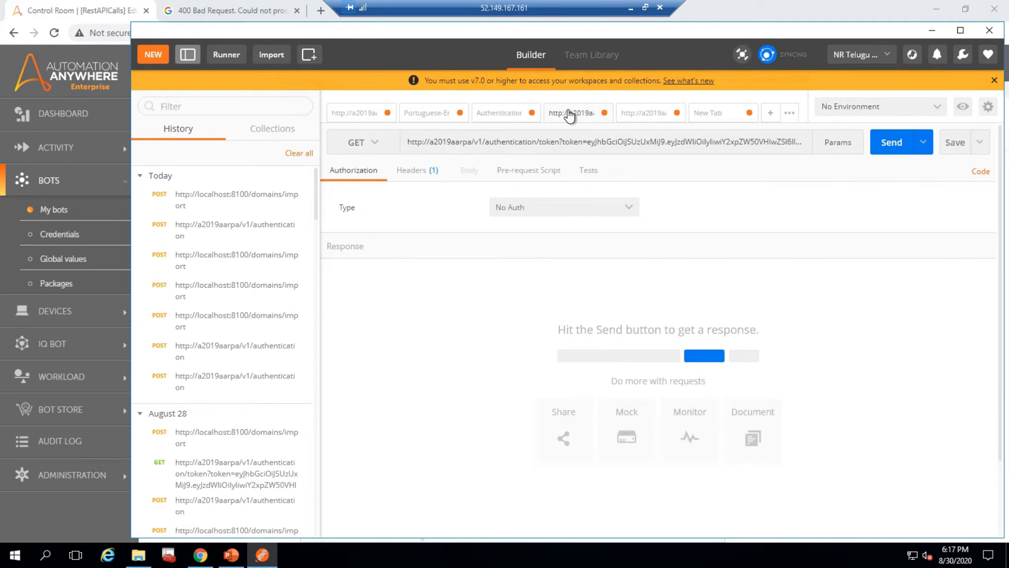
pyautogui.click(644, 137)
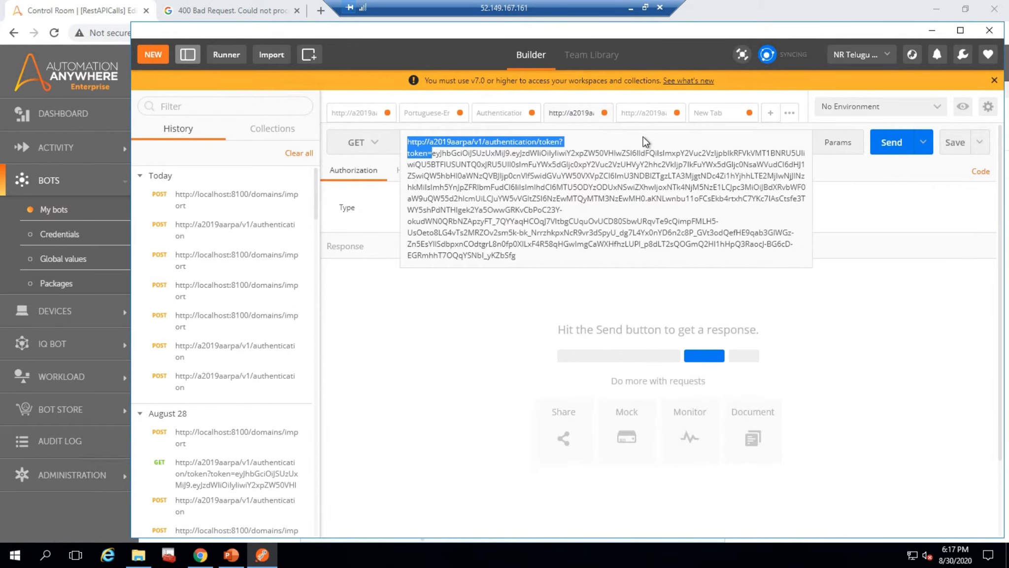
pyautogui.hotkey('ctrl', 'a')
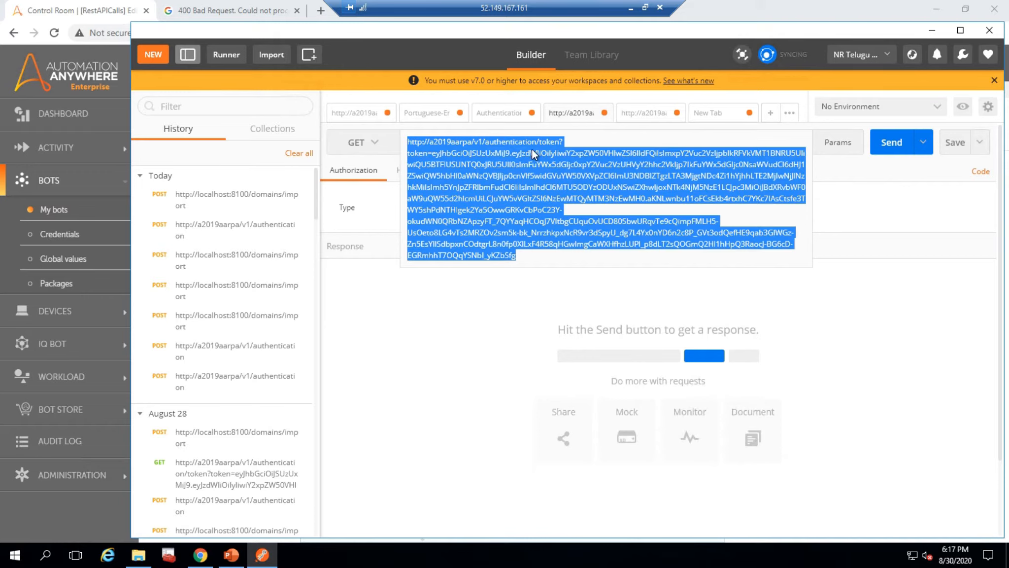
pyautogui.click(433, 155)
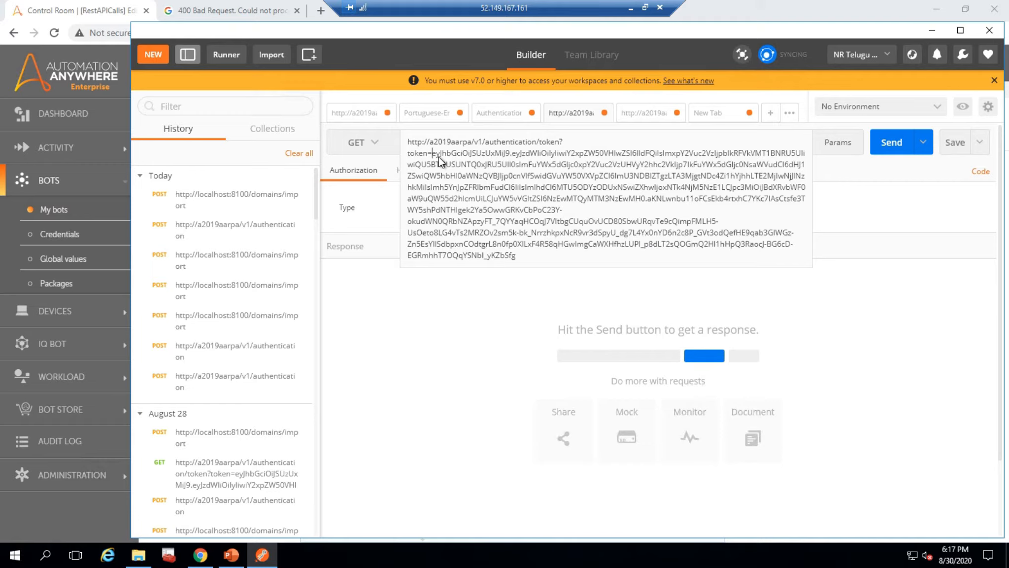
pyautogui.hotkey('shift', 'Up')
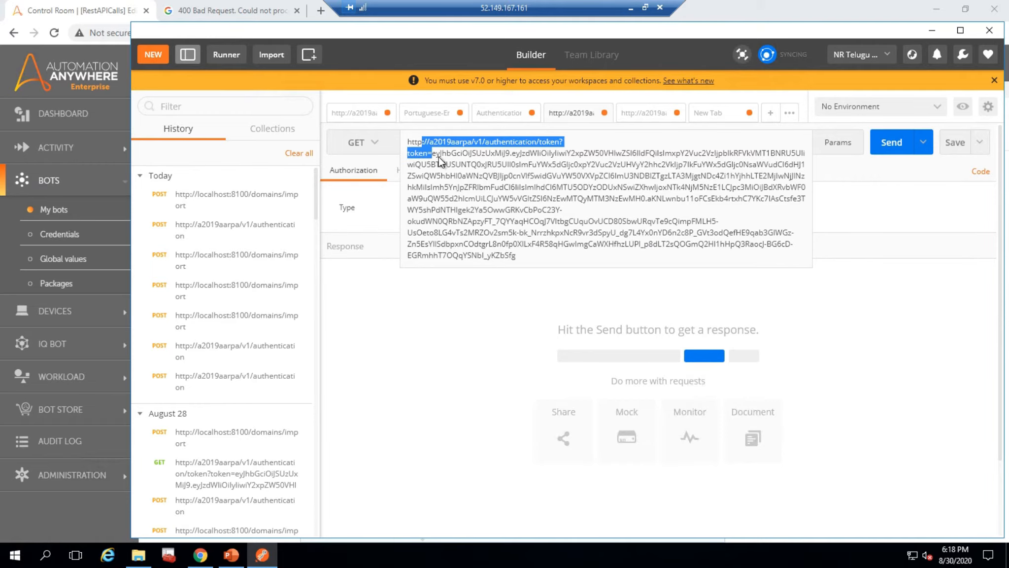
pyautogui.hotkey('alt', 'Tab')
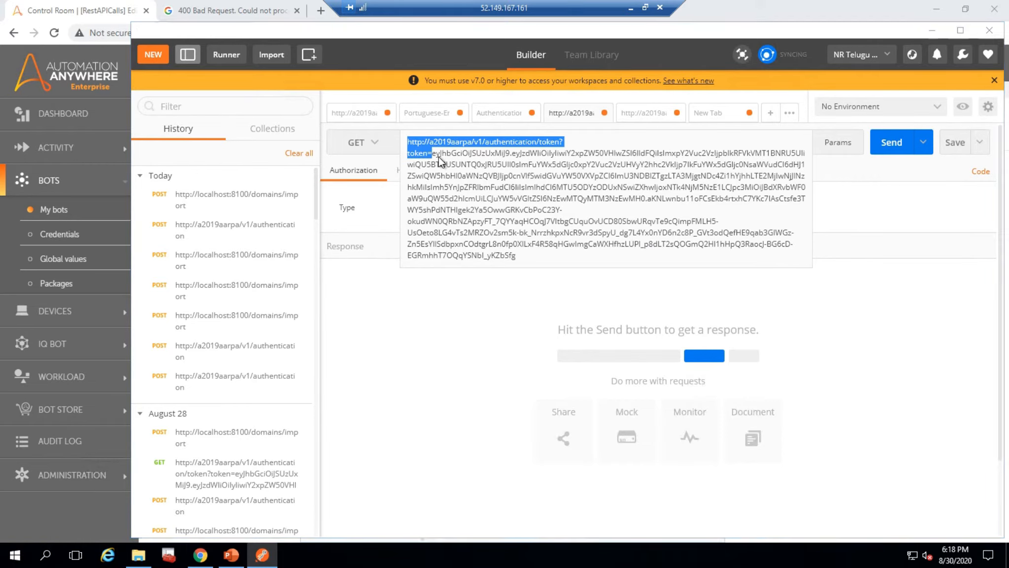
pyautogui.click(790, 239)
pyautogui.hotkey('ctrl', 'v')
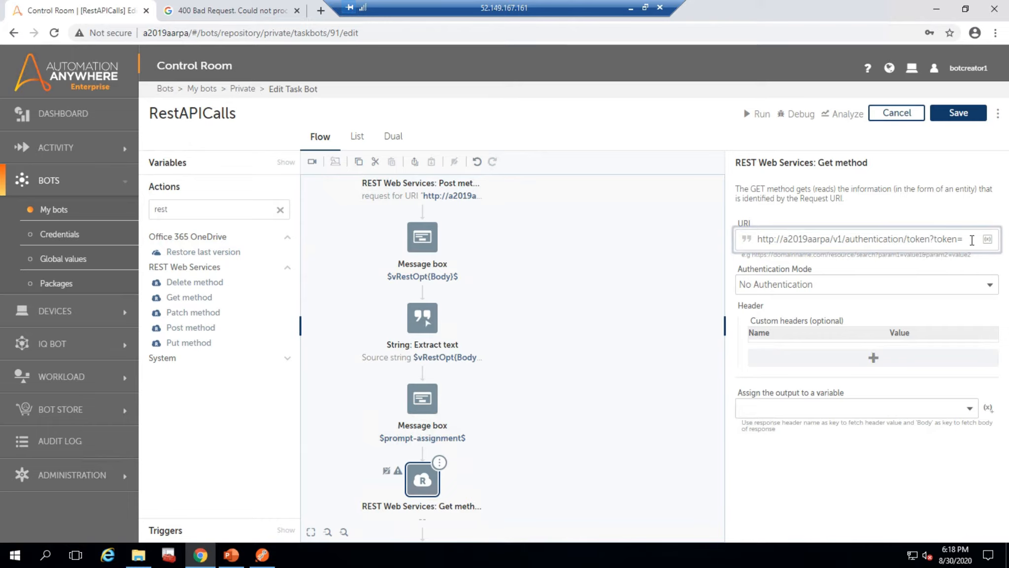
pyautogui.write('$')
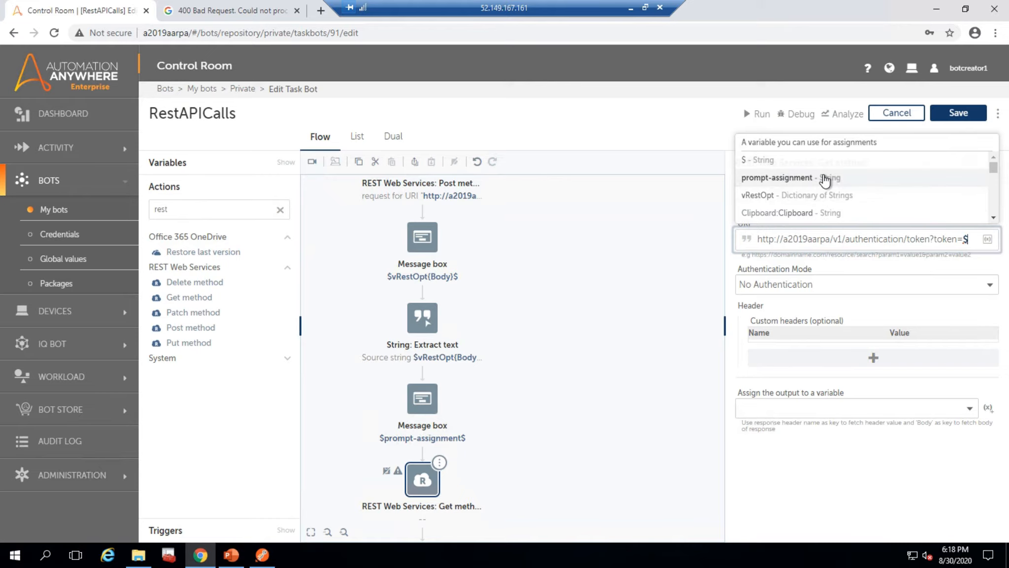
pyautogui.write('pr')
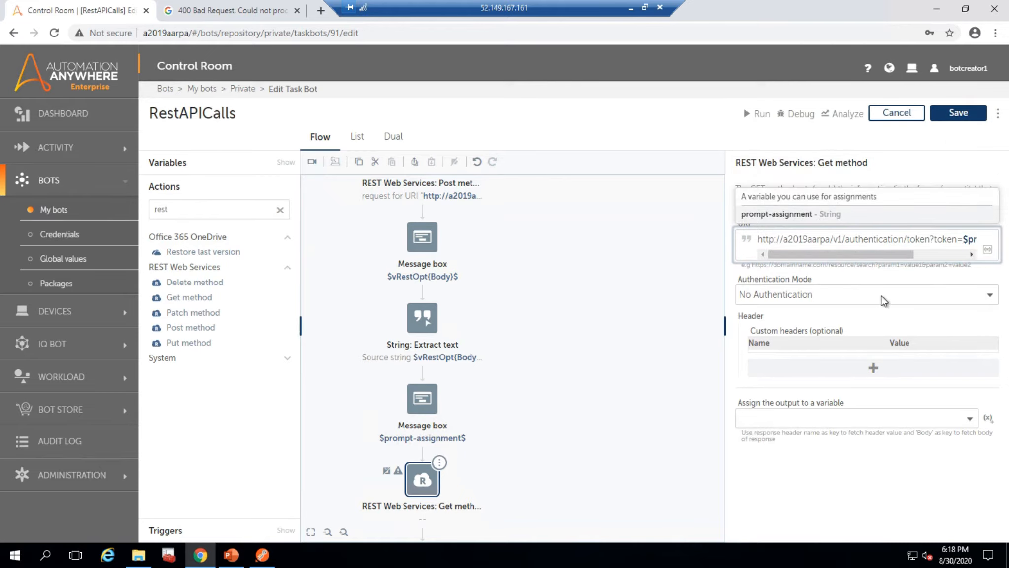
# Assign the Get method's output to the vRestOpt - Dictionary of Strings variable and save the bot
pyautogui.click(970, 417)
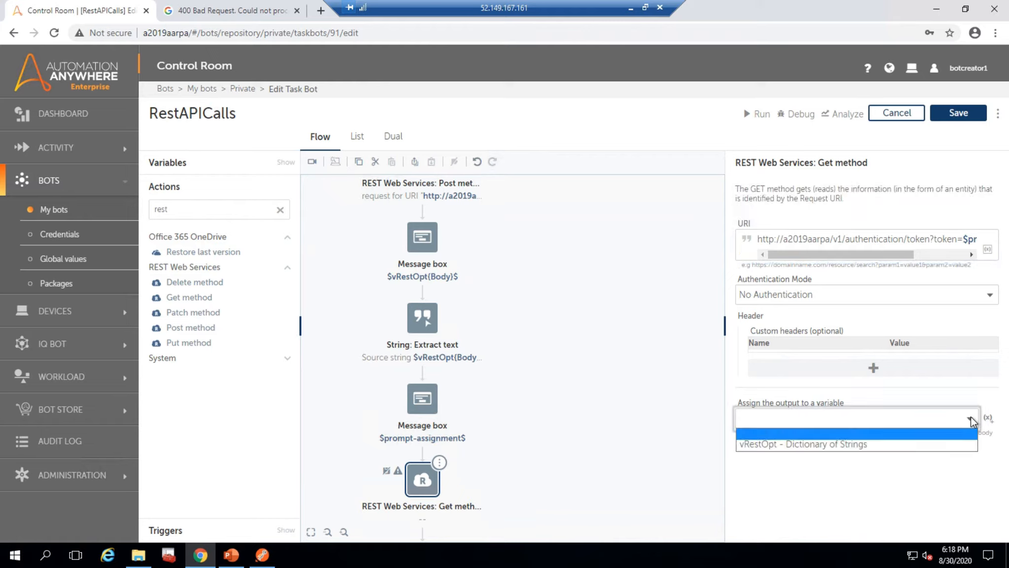
pyautogui.click(873, 445)
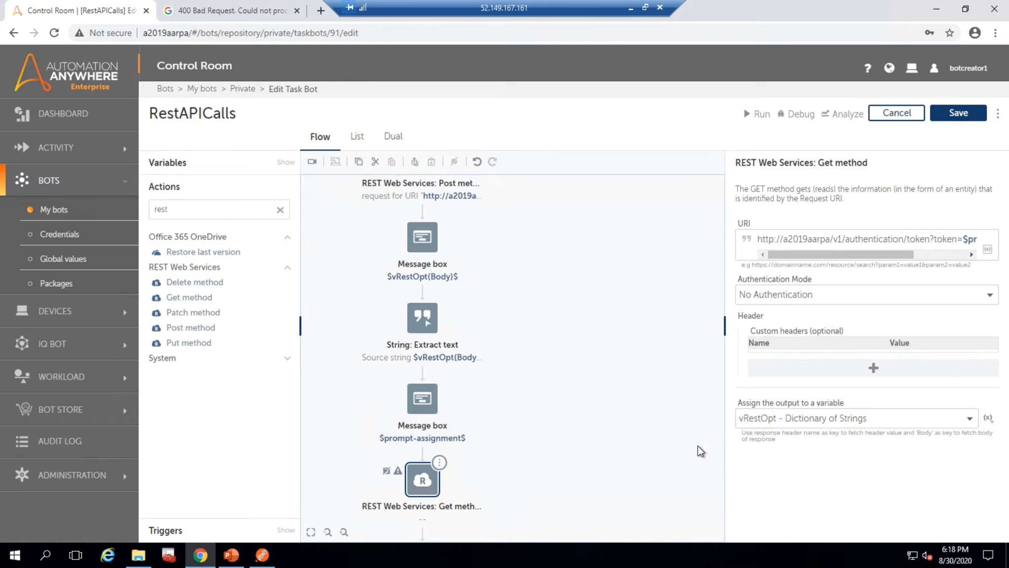
pyautogui.click(958, 113)
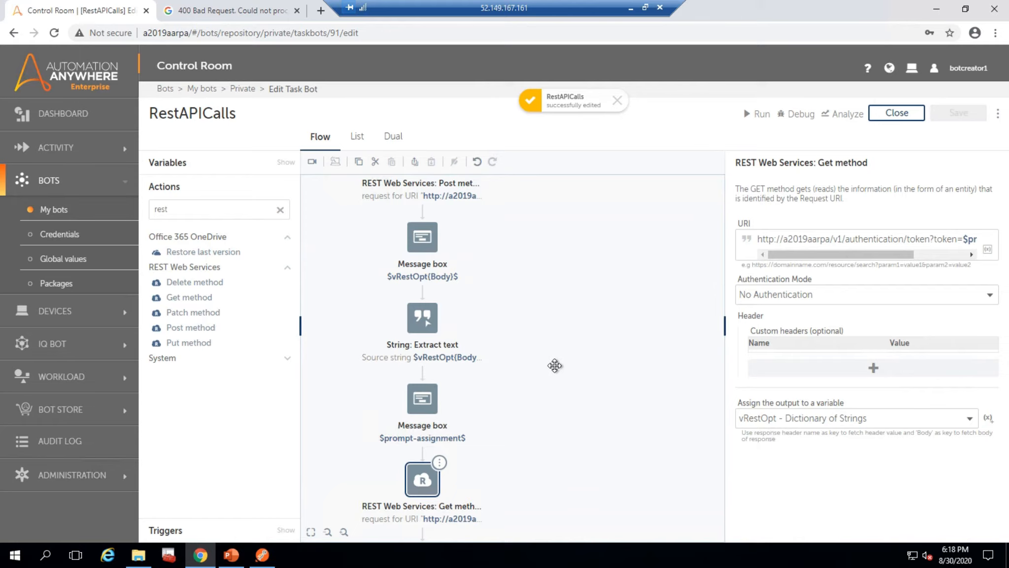
# Duplicate the $vRestOpt{Body}$ message box, move the copy after the REST Get method, and save the bot
pyautogui.click(420, 249)
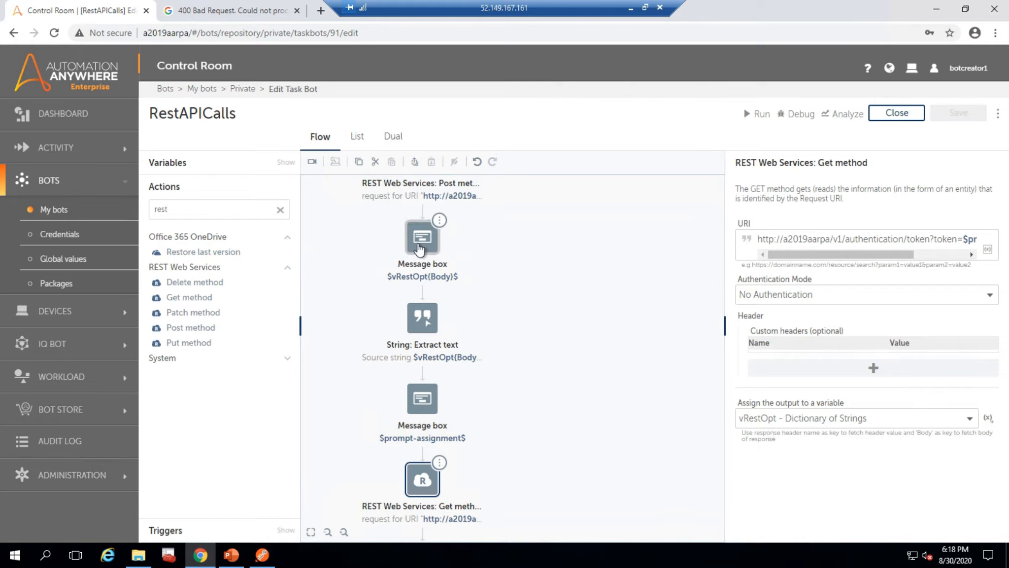
pyautogui.hotkey('ctrl', 'c')
pyautogui.hotkey('ctrl', 'v')
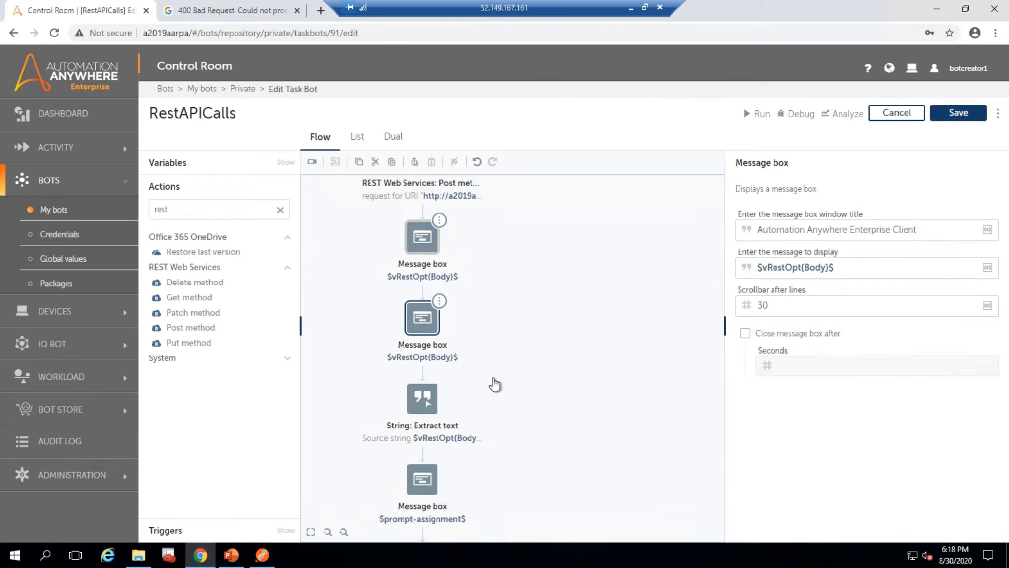
pyautogui.scroll(-2, 556, 365)
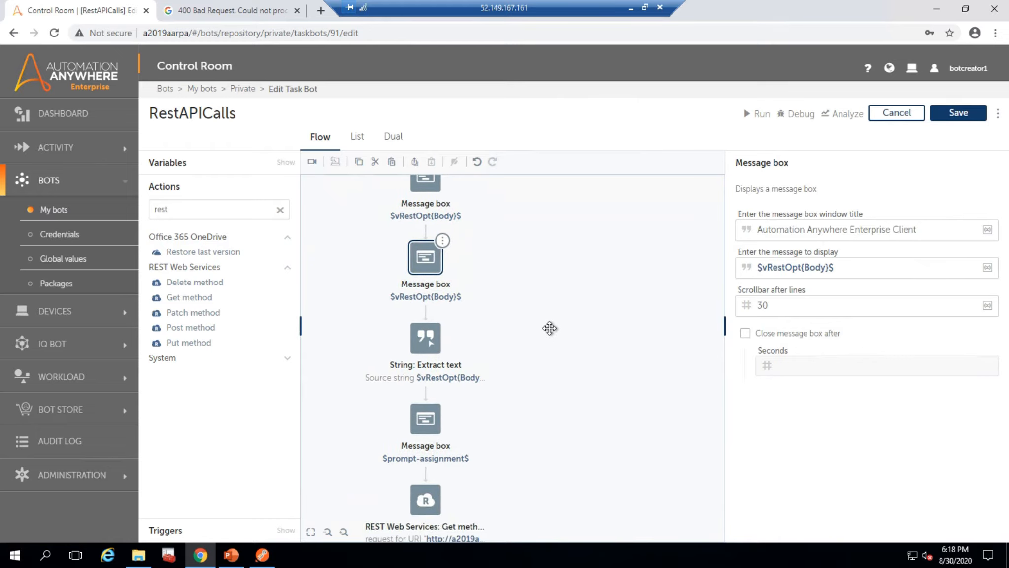
pyautogui.scroll(-1, 548, 329)
pyautogui.moveTo(415, 238); pyautogui.dragTo(420, 530)
pyautogui.click(958, 113)
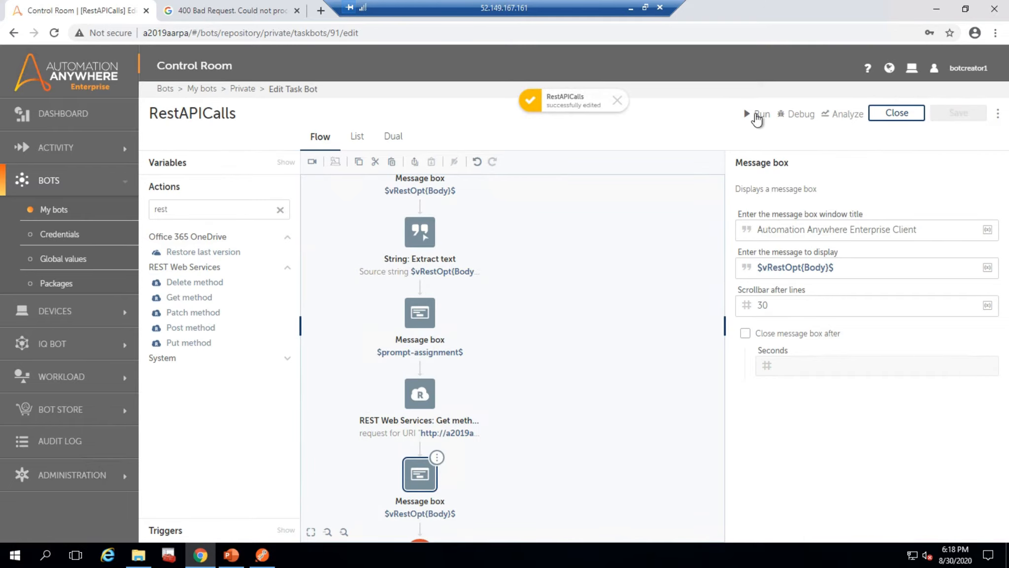
# Run the RestAPICalls bot, dismiss its messages, highlight the token validation response, and close the run result
pyautogui.click(756, 115)
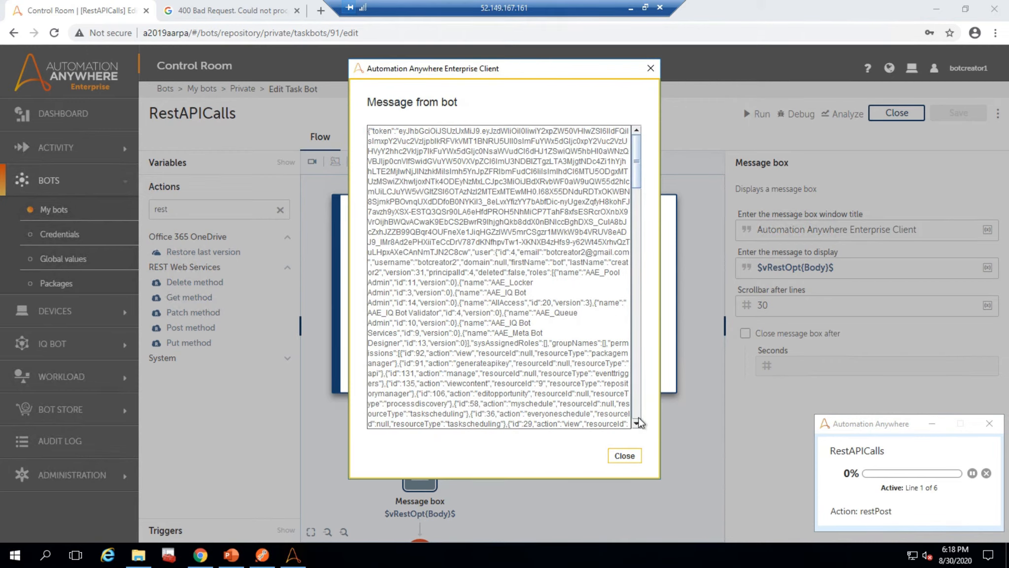
pyautogui.click(622, 456)
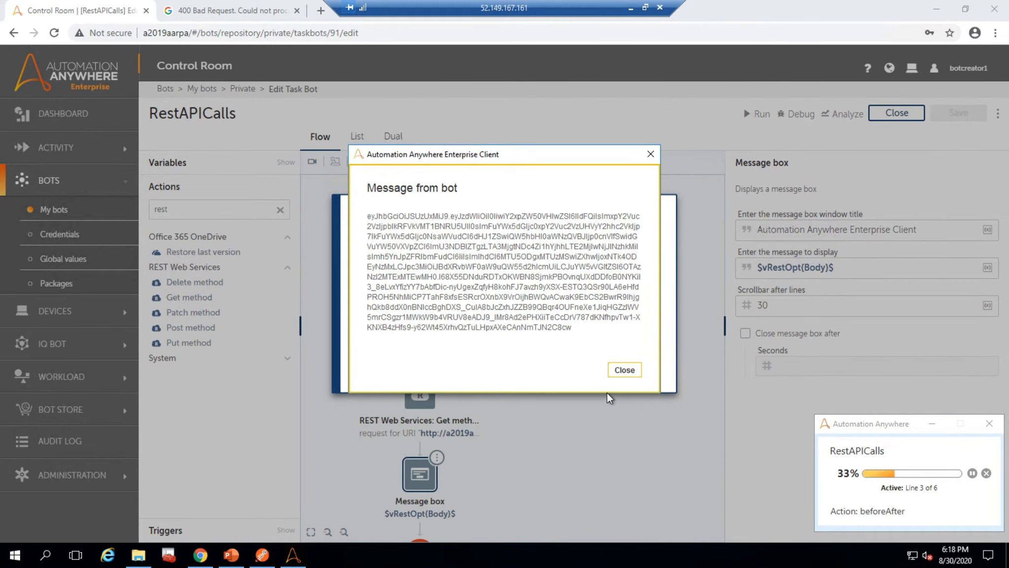
pyautogui.click(630, 370)
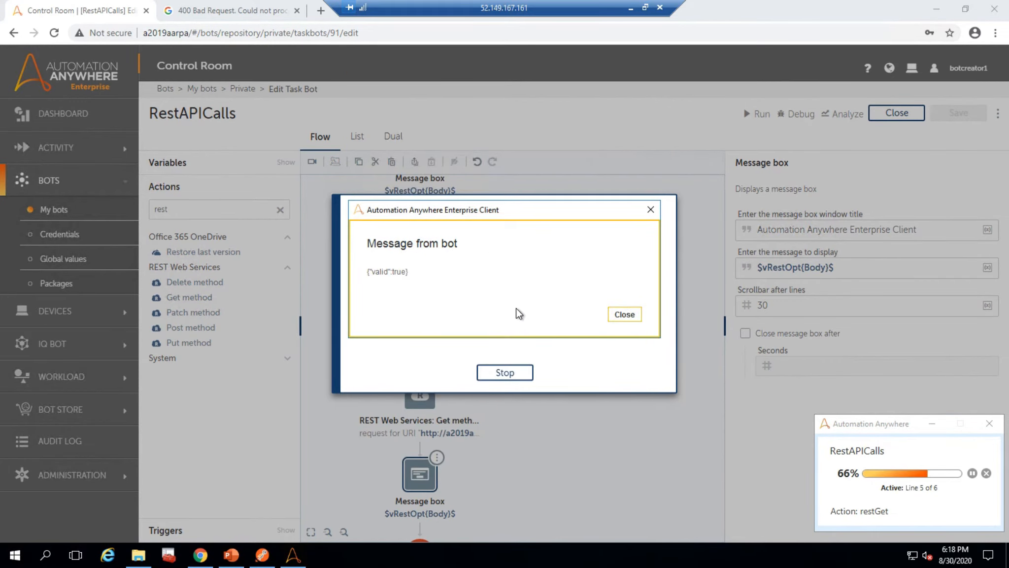
pyautogui.moveTo(407, 268); pyautogui.dragTo(365, 265)
pyautogui.click(628, 314)
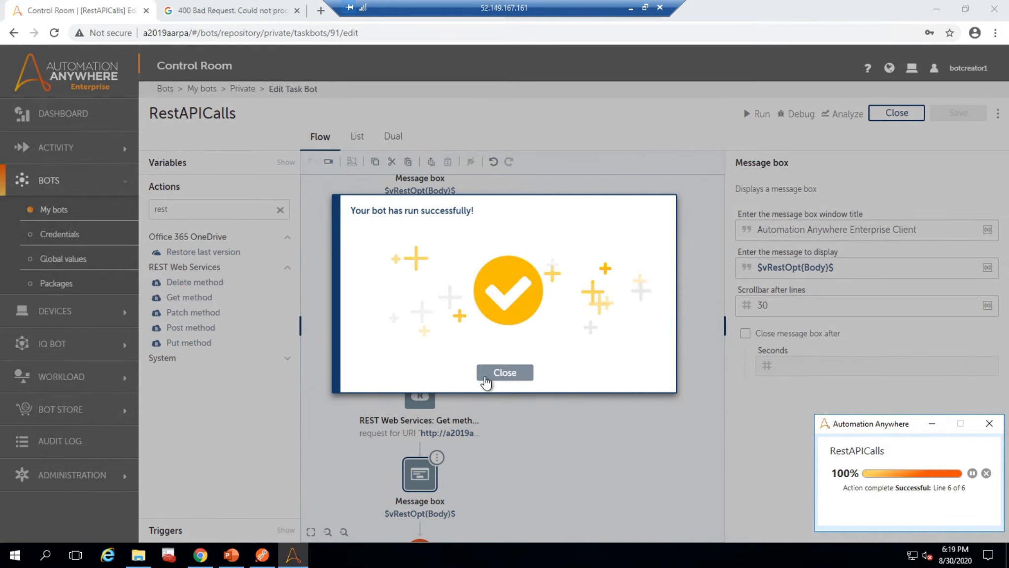
pyautogui.click(488, 377)
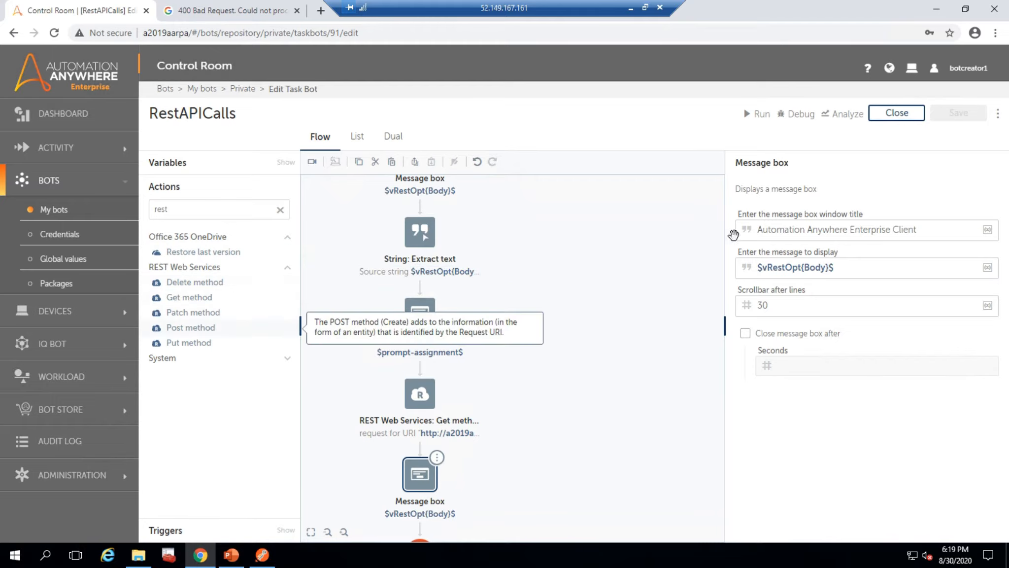
# Close the bot editor, launch IQ Bot A2019 from the desktop, and log in with the saved username and password
pyautogui.click(898, 115)
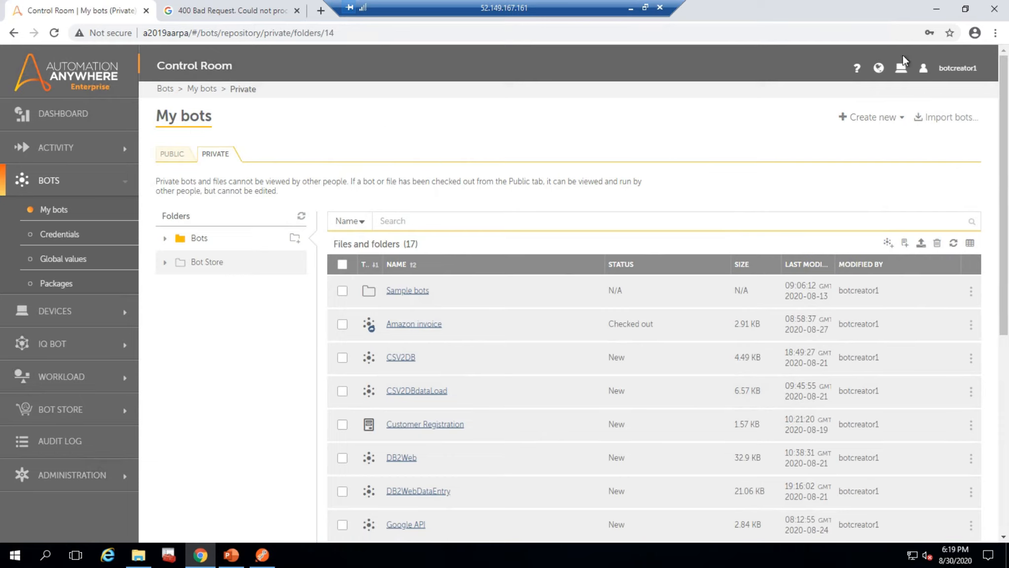
pyautogui.click(937, 11)
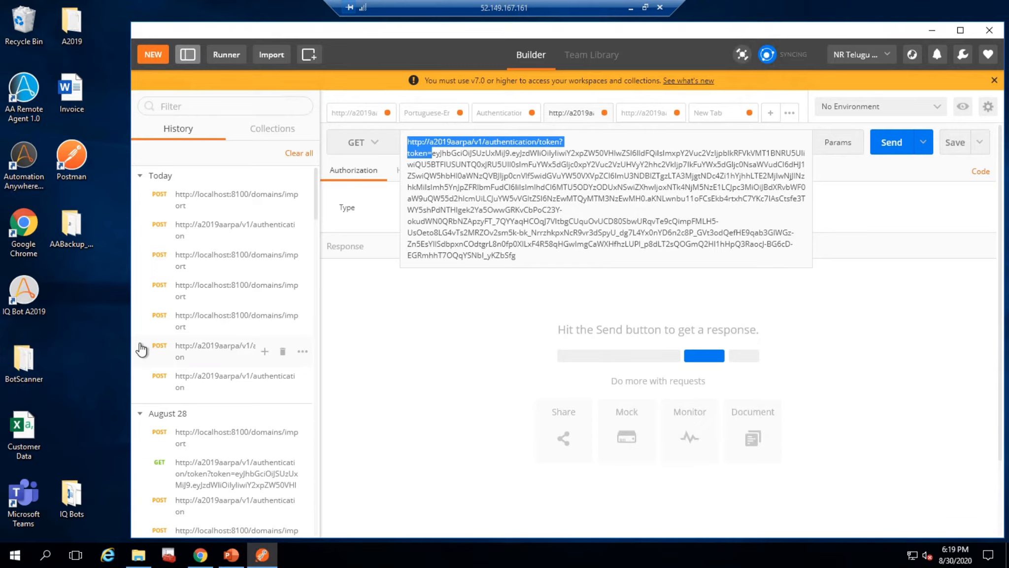
pyautogui.doubleClick(34, 306)
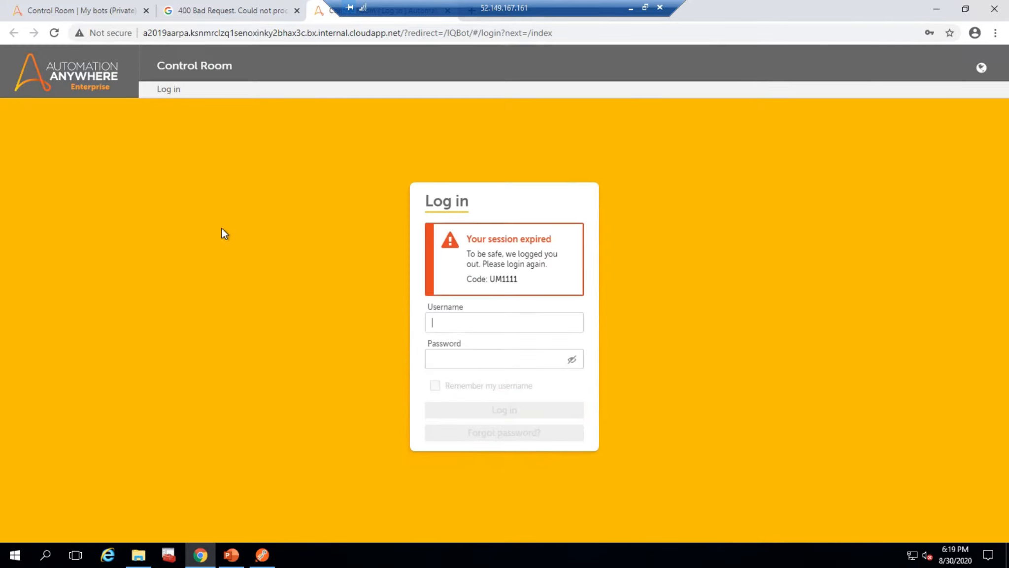
pyautogui.click(480, 316)
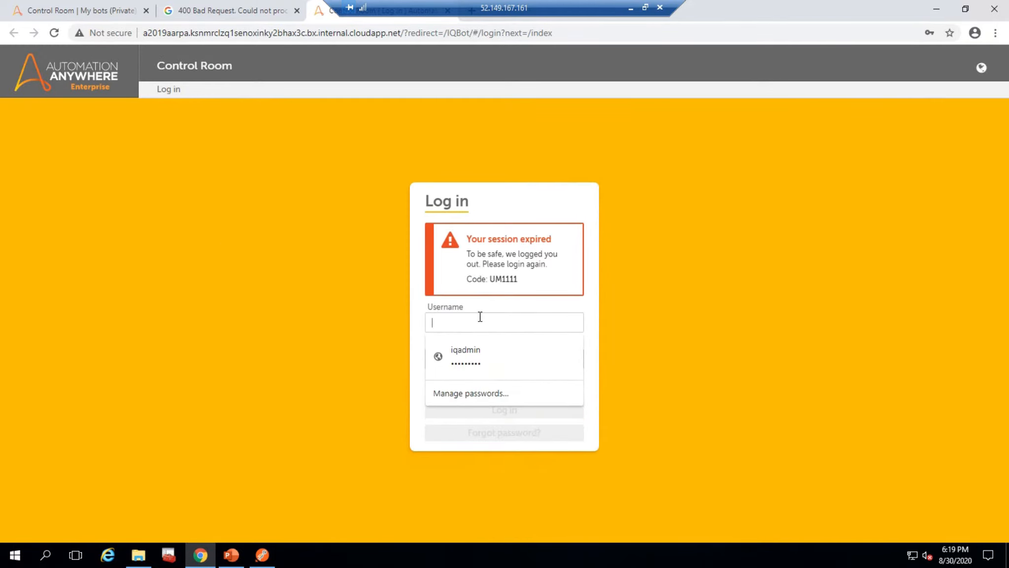
pyautogui.click(457, 356)
pyautogui.click(475, 409)
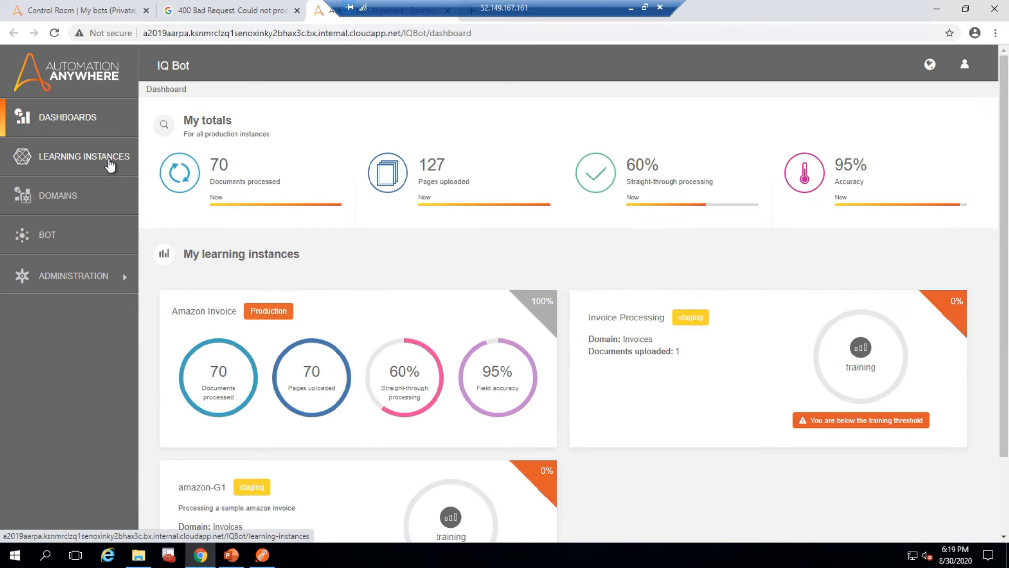
# Start a new learning instance and name it InvoiceDataExtraction-Portuguese
pyautogui.click(109, 159)
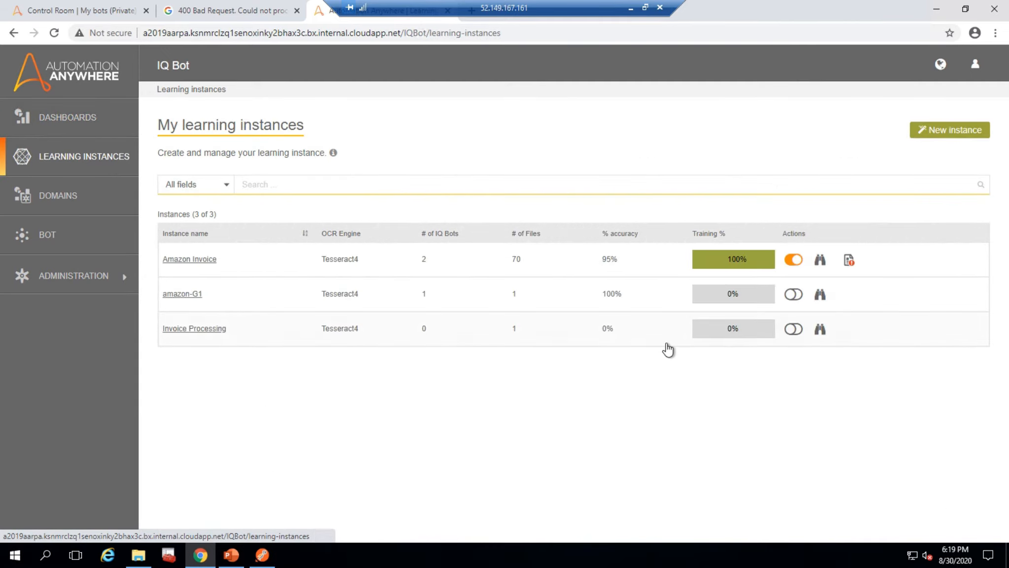
pyautogui.click(955, 131)
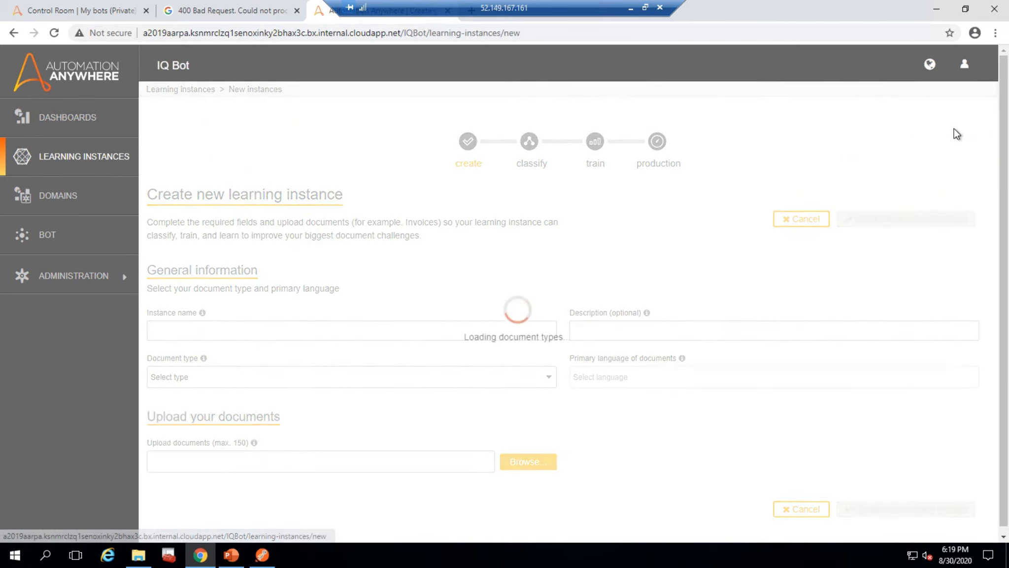
pyautogui.click(512, 324)
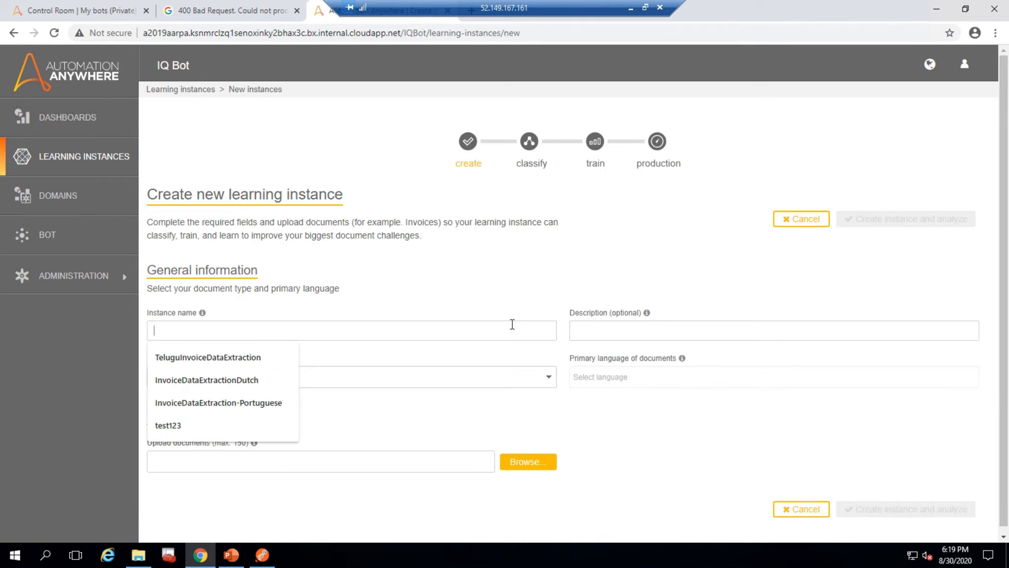
pyautogui.click(249, 404)
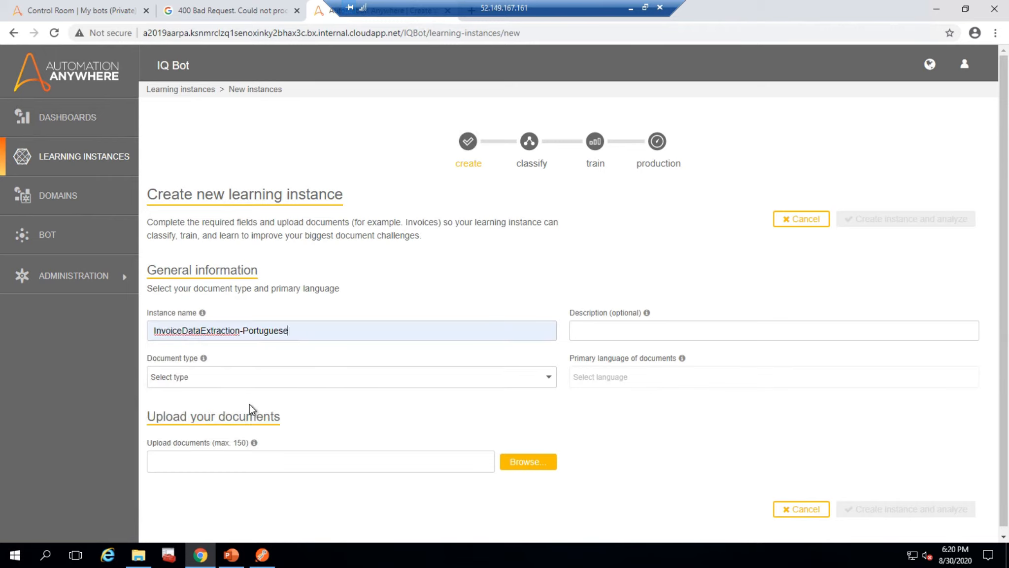
# Set the learning instance's document type to Portuguese-English and the primary language of its documents to Portuguese
pyautogui.click(298, 378)
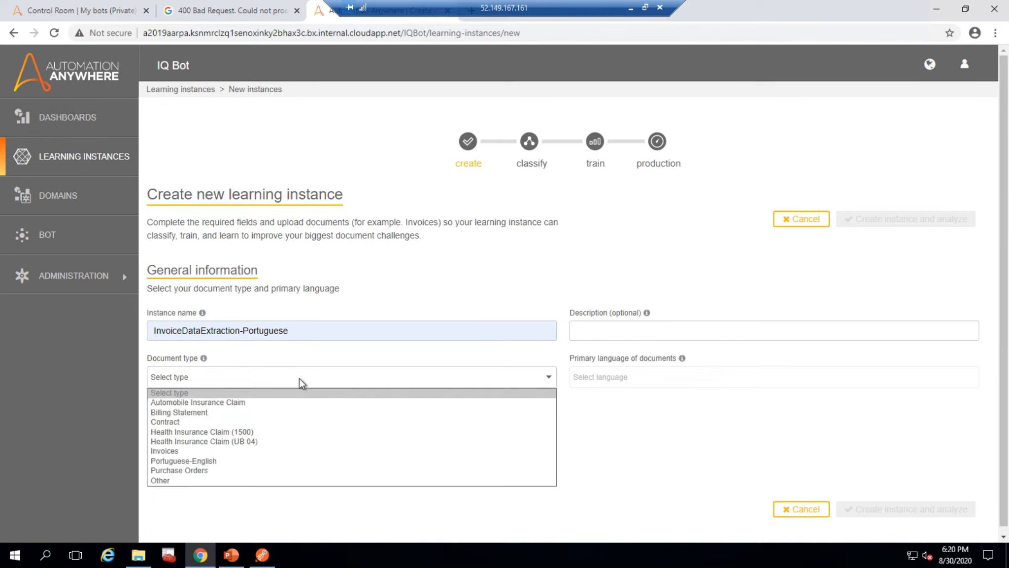
pyautogui.click(200, 460)
pyautogui.click(712, 372)
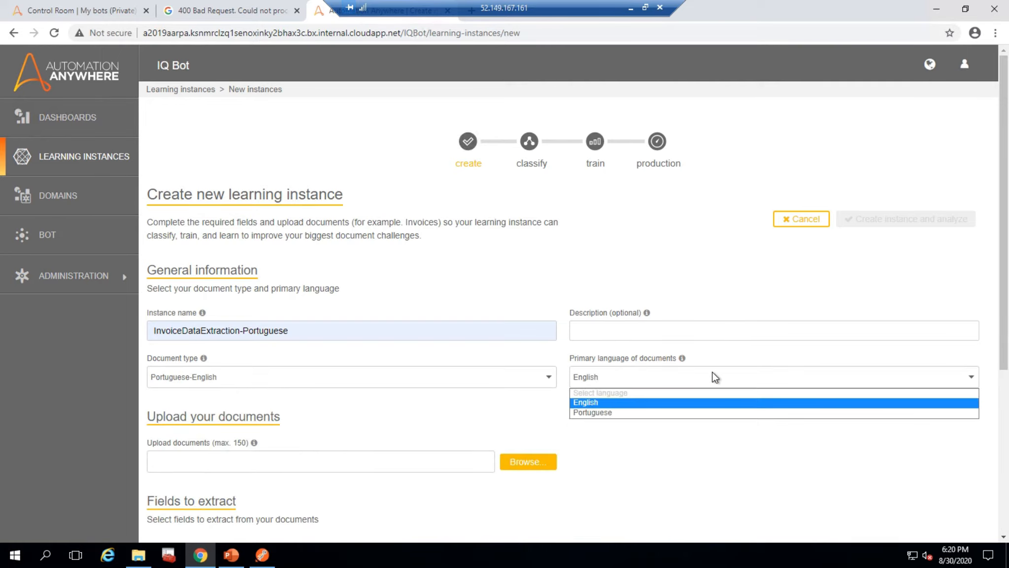
pyautogui.click(613, 417)
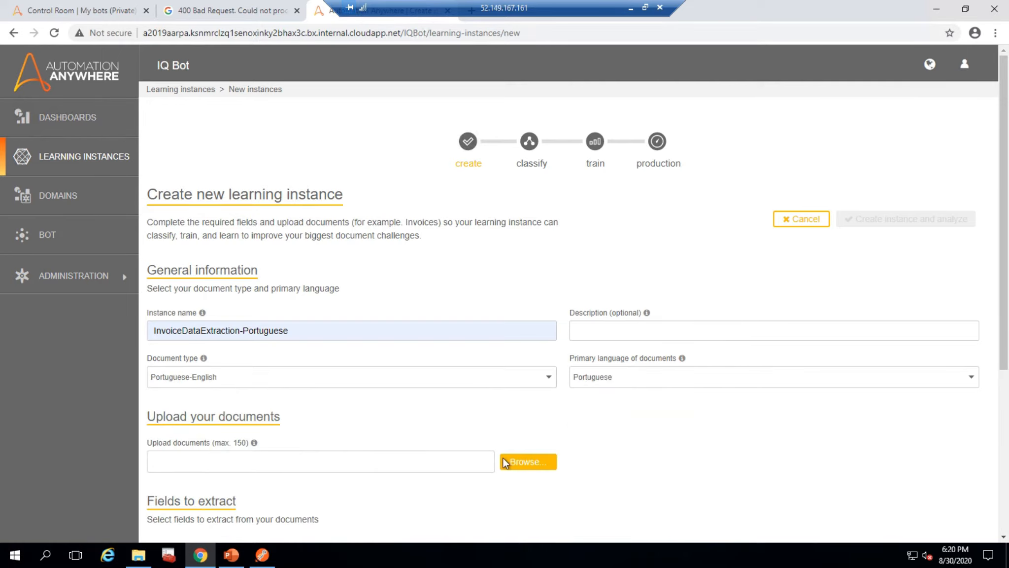
# Browse to the Desktop > IQ Bots > PDF > Portuguese folder in File Explorer to look over the sample invoices
pyautogui.click(518, 465)
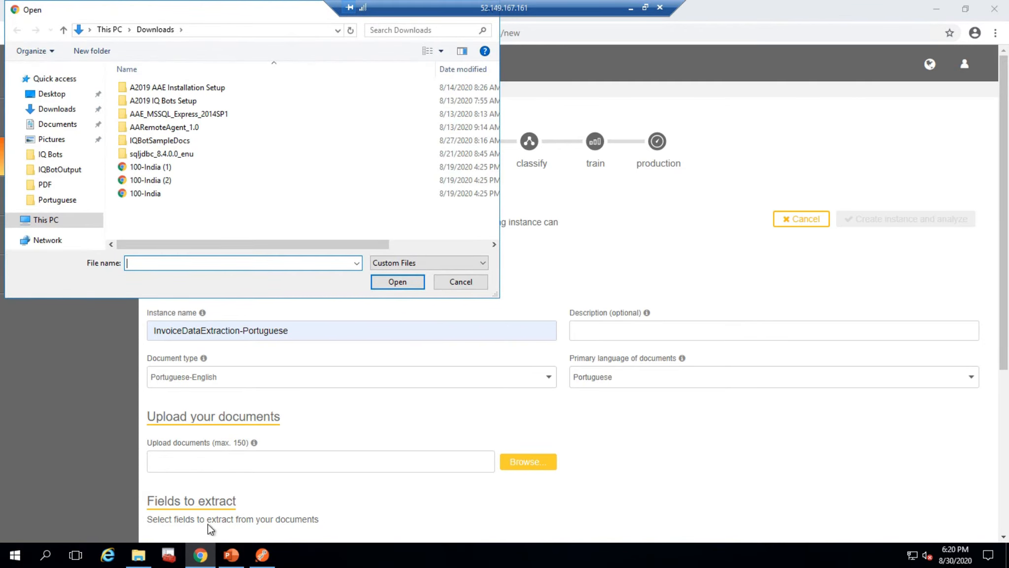
pyautogui.click(138, 556)
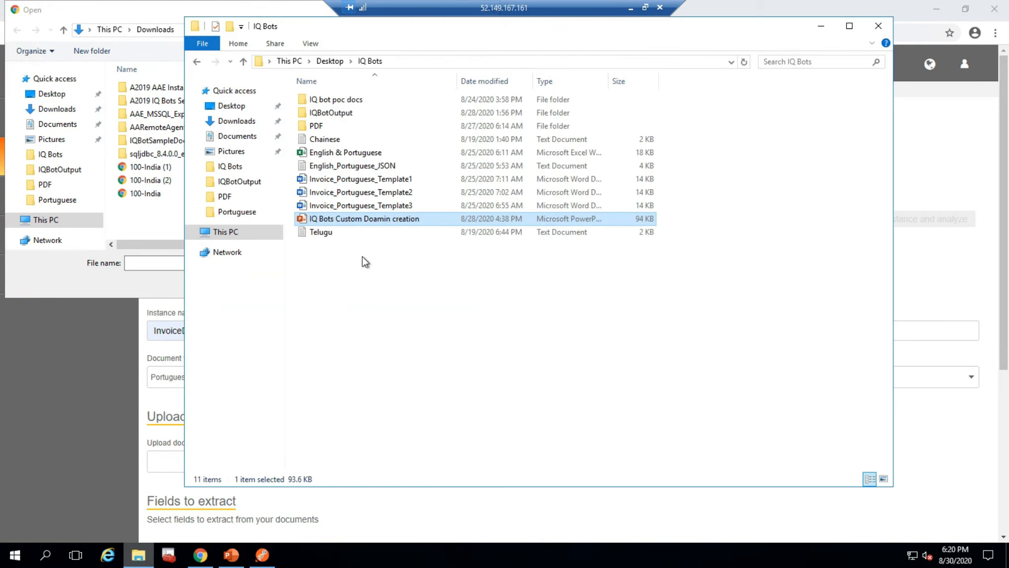
pyautogui.click(319, 127)
pyautogui.doubleClick(318, 127)
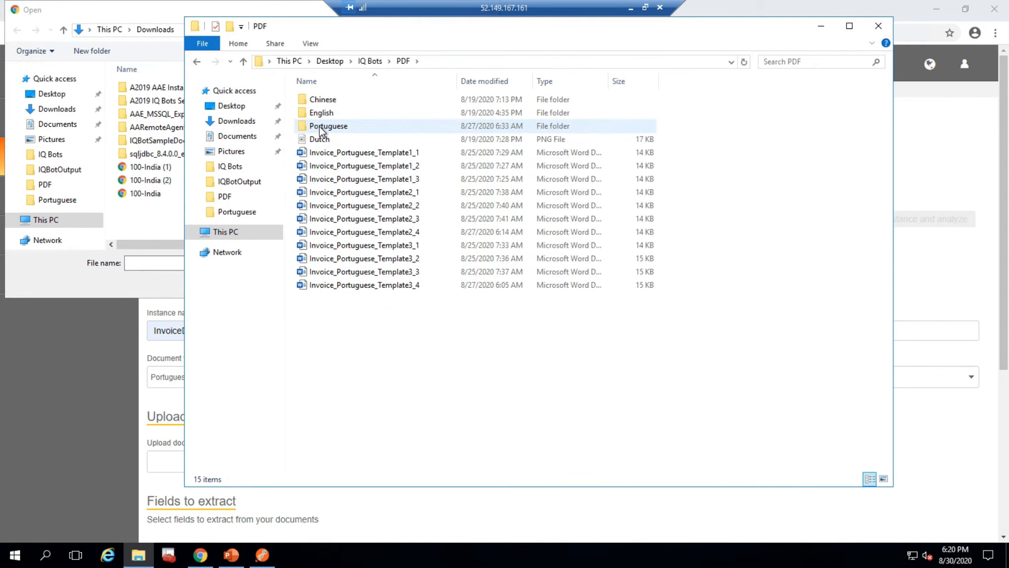
pyautogui.doubleClick(329, 126)
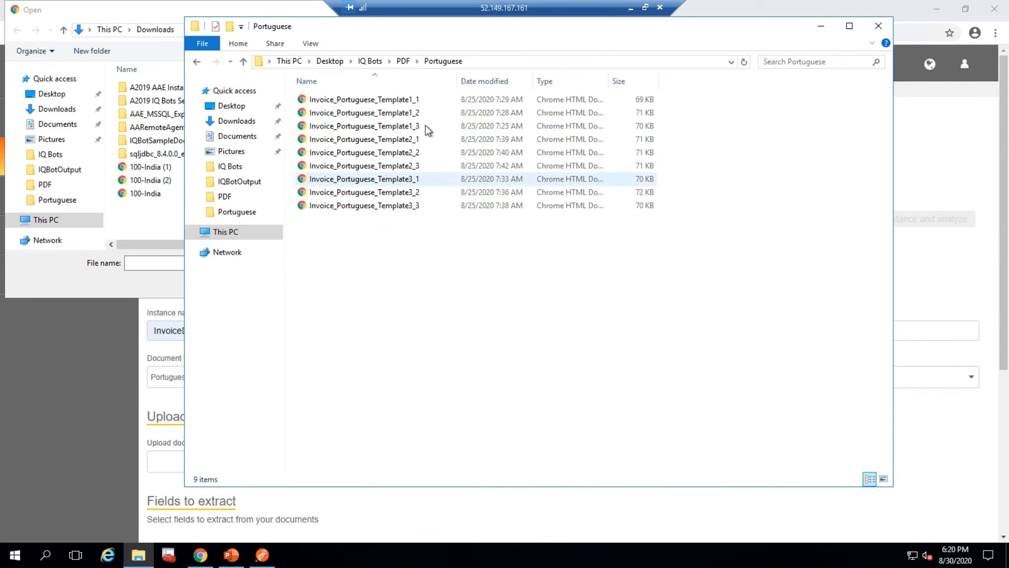
# Open the Invoice_Portuguese_Template1_1 PDF for viewing and cancel the pending document upload dialog
pyautogui.click(414, 101)
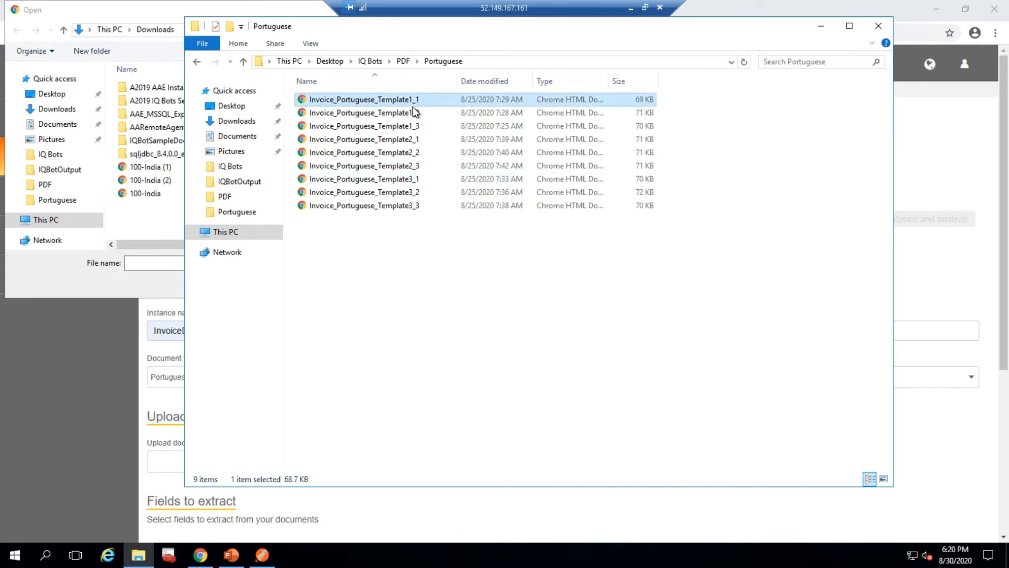
pyautogui.click(412, 140)
pyautogui.click(411, 180)
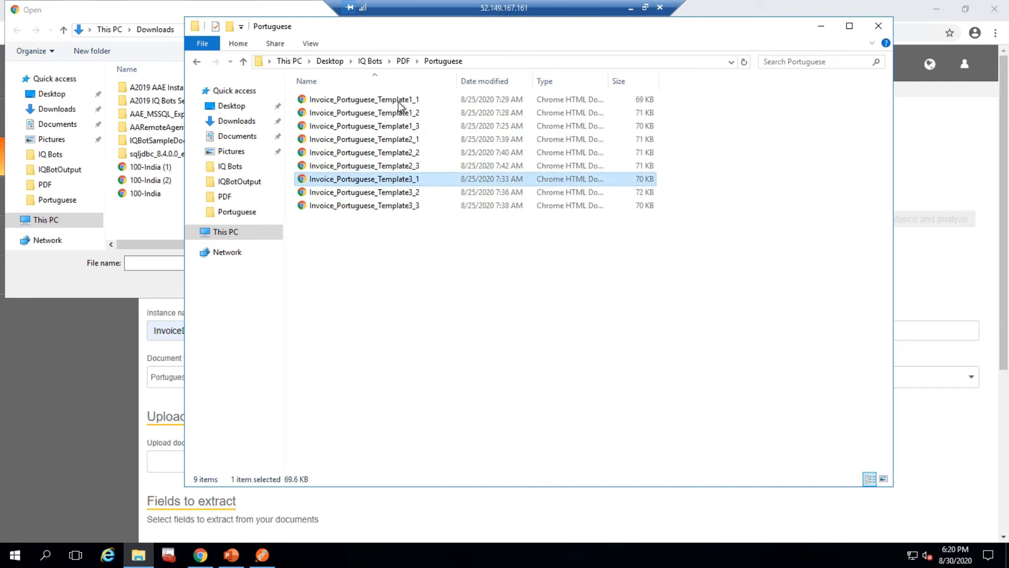
pyautogui.doubleClick(388, 100)
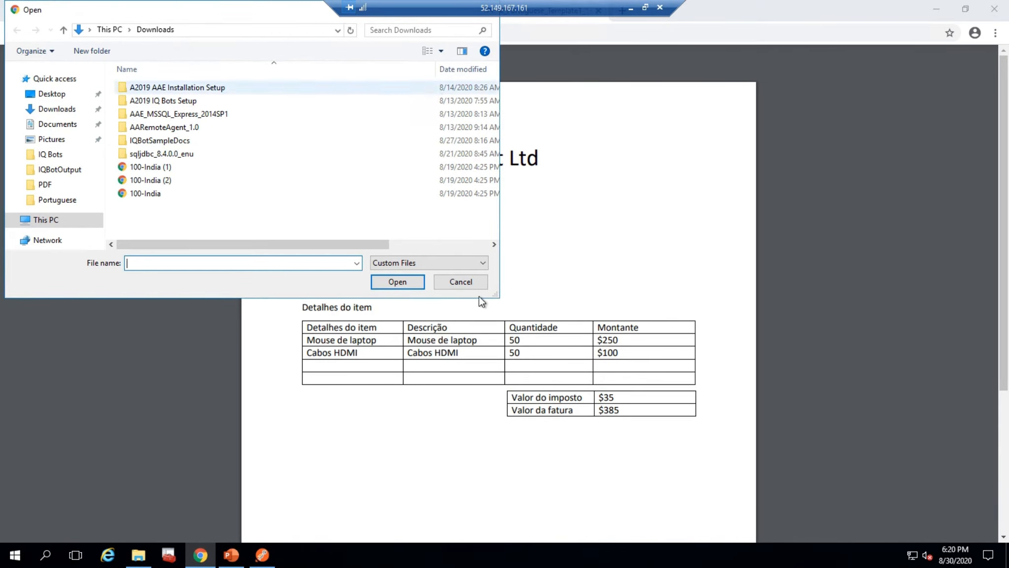
pyautogui.click(466, 285)
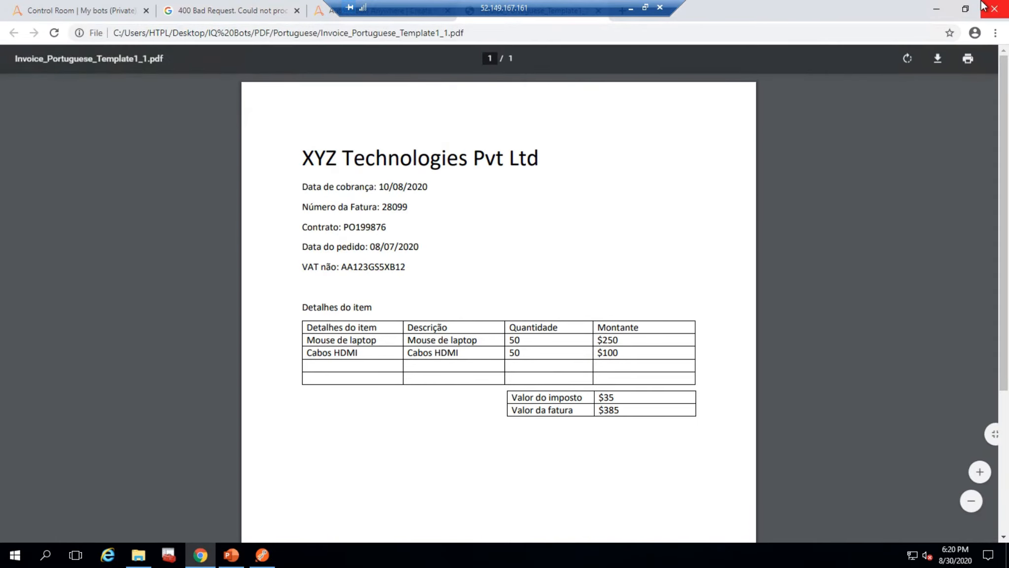
# Shrink the browser window, open Invoice_Portuguese_Template2_1, and place it in a separate window beside the Template1_1 invoice
pyautogui.click(966, 11)
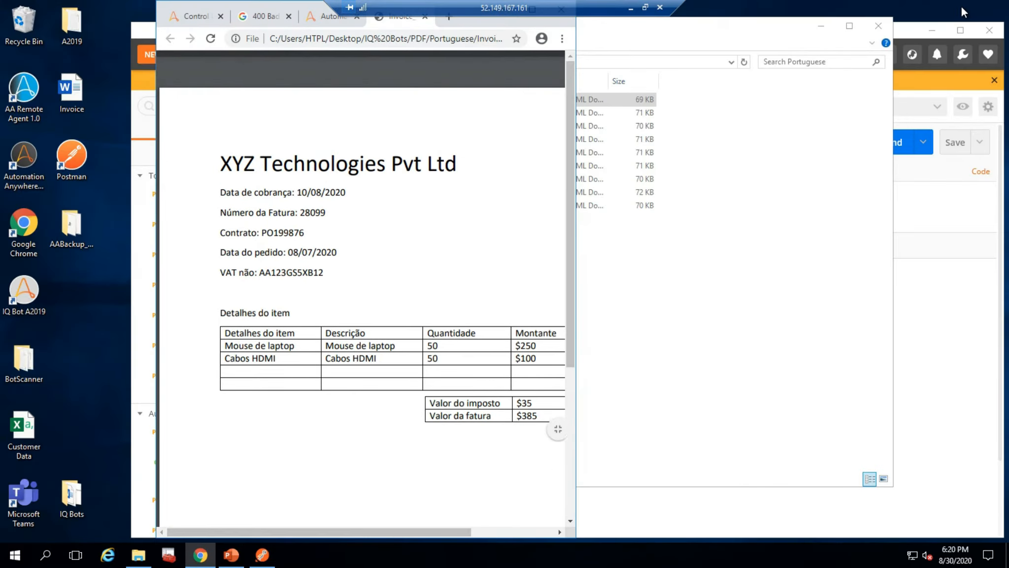
pyautogui.click(678, 221)
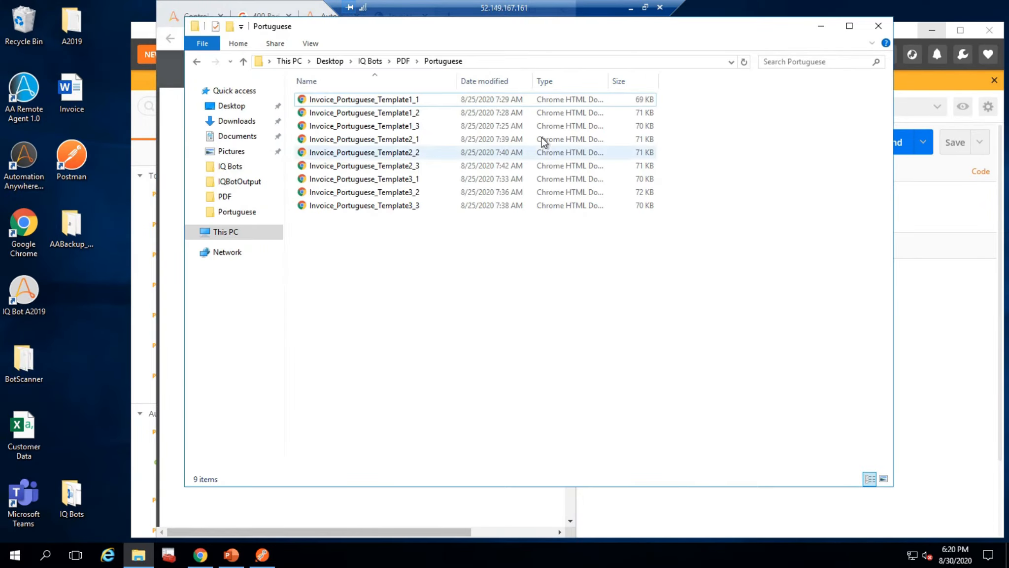
pyautogui.doubleClick(430, 141)
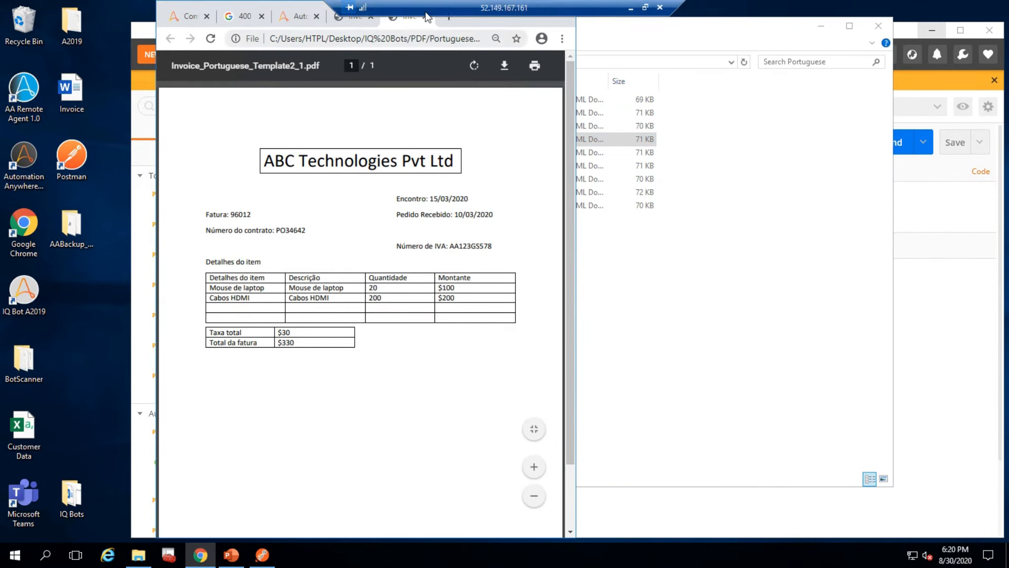
pyautogui.moveTo(413, 23); pyautogui.dragTo(643, 29)
# Compare the header field labels and the tax and total labels of the two invoices by highlighting them
pyautogui.moveTo(222, 188); pyautogui.dragTo(292, 305)
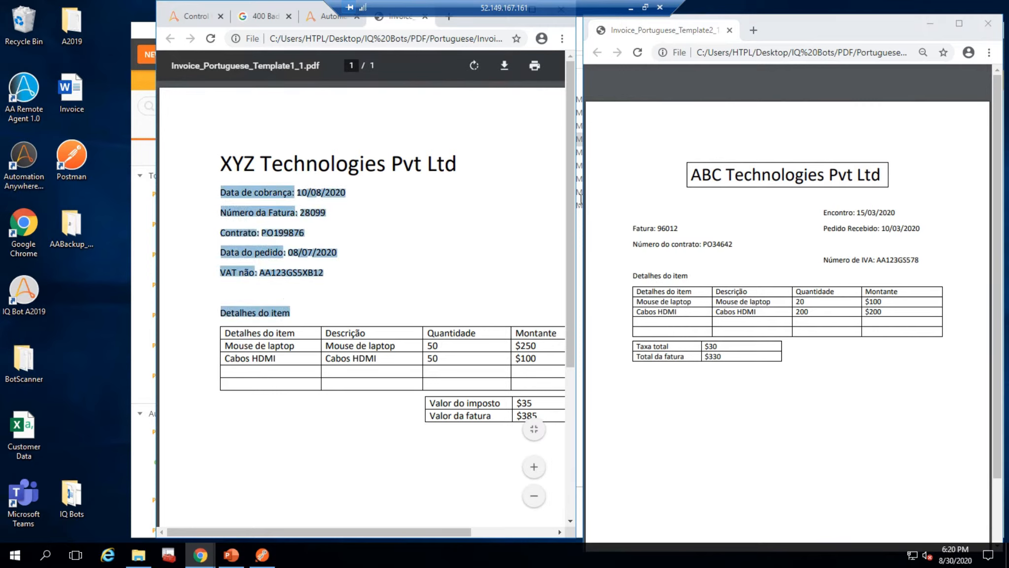
pyautogui.click(706, 249)
pyautogui.moveTo(632, 228); pyautogui.dragTo(707, 249)
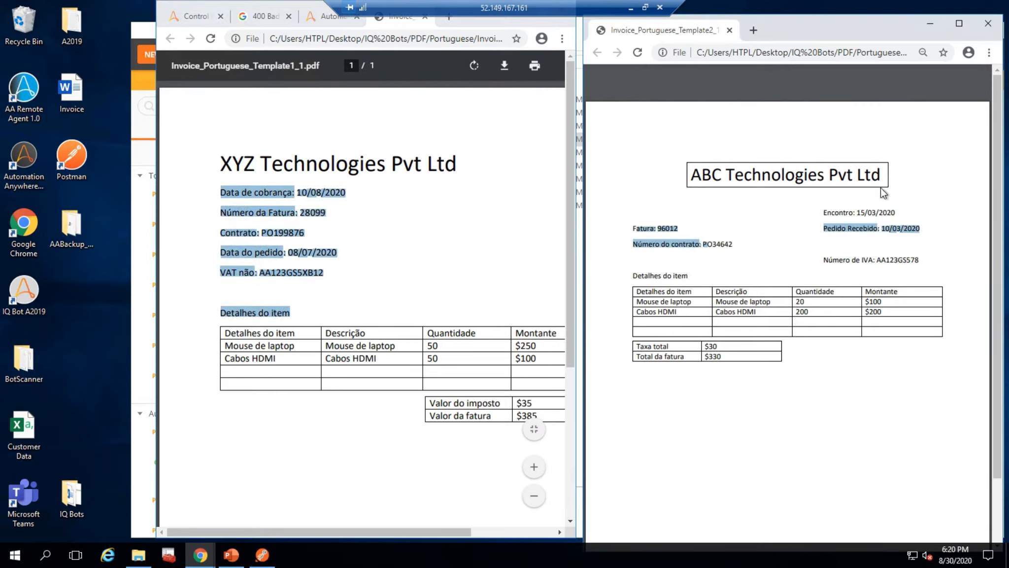
pyautogui.click(773, 151)
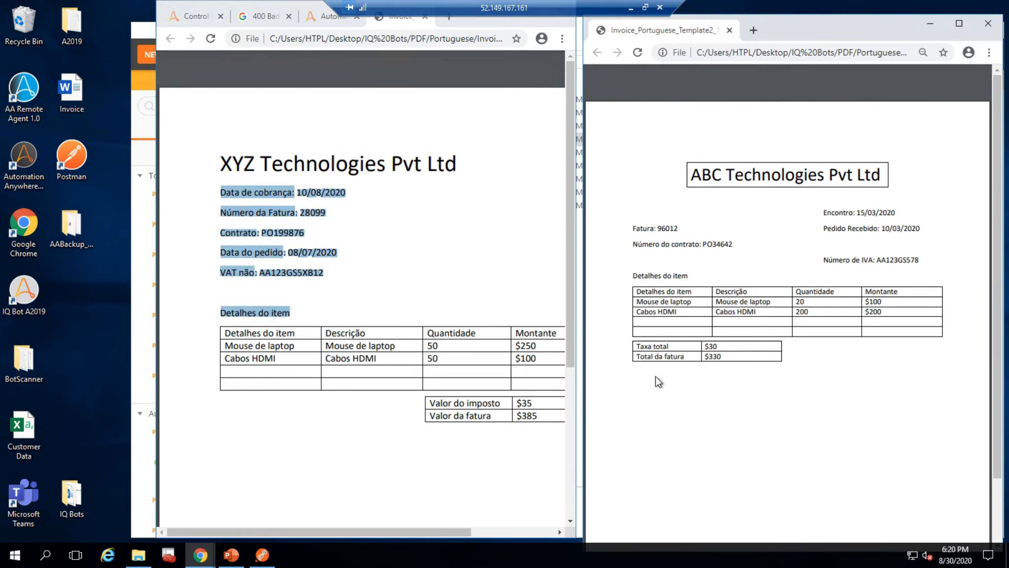
pyautogui.moveTo(667, 349); pyautogui.dragTo(692, 357)
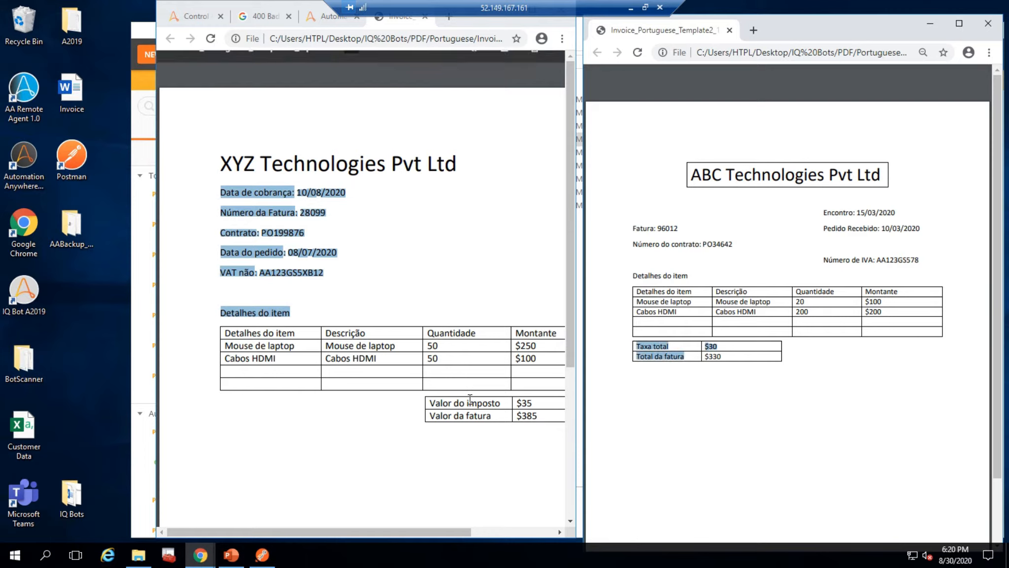
pyautogui.moveTo(468, 403); pyautogui.dragTo(487, 405)
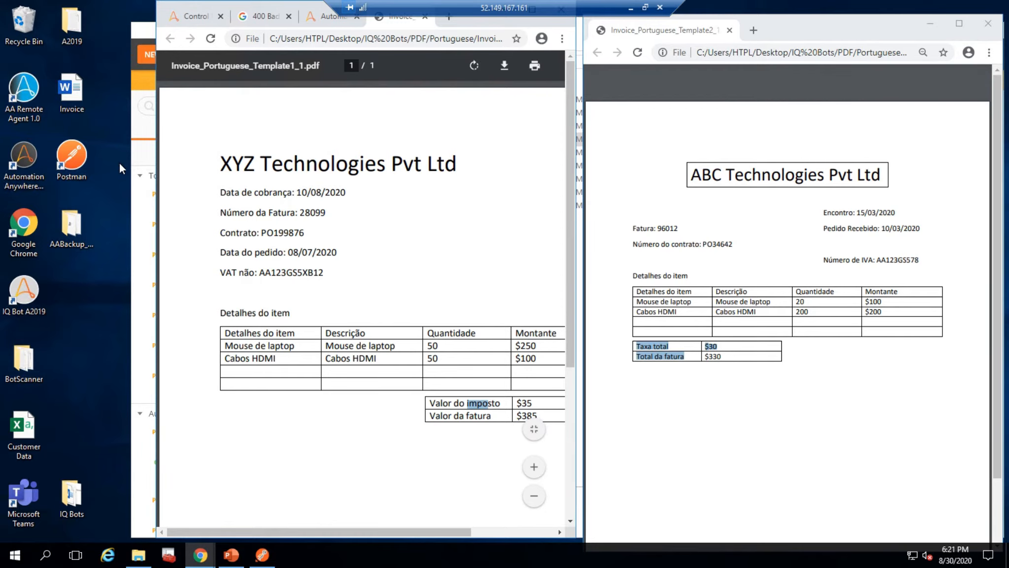
# Open Invoice_Portuguese_Template3_1 in its own window to compare its layout with the other invoices, and close it
pyautogui.hotkey('alt', 'Tab')
pyautogui.hotkey('alt', 'Tab')
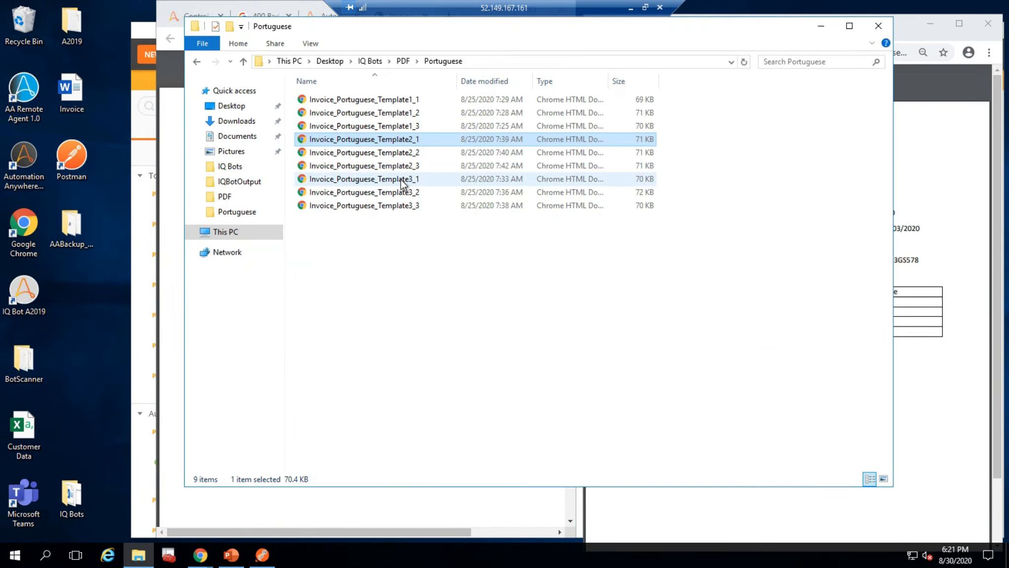
pyautogui.doubleClick(403, 184)
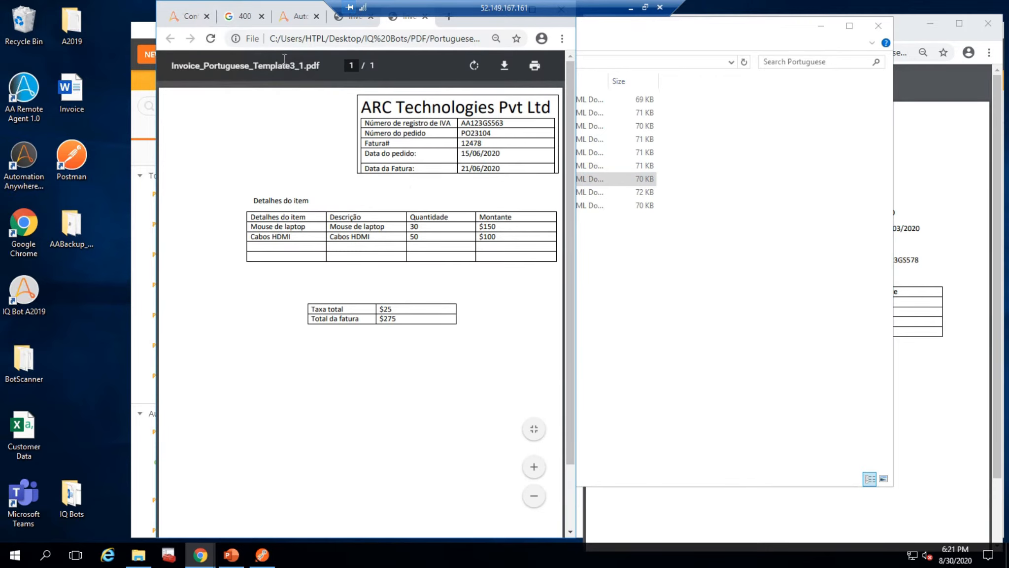
pyautogui.moveTo(401, 22); pyautogui.dragTo(845, 139)
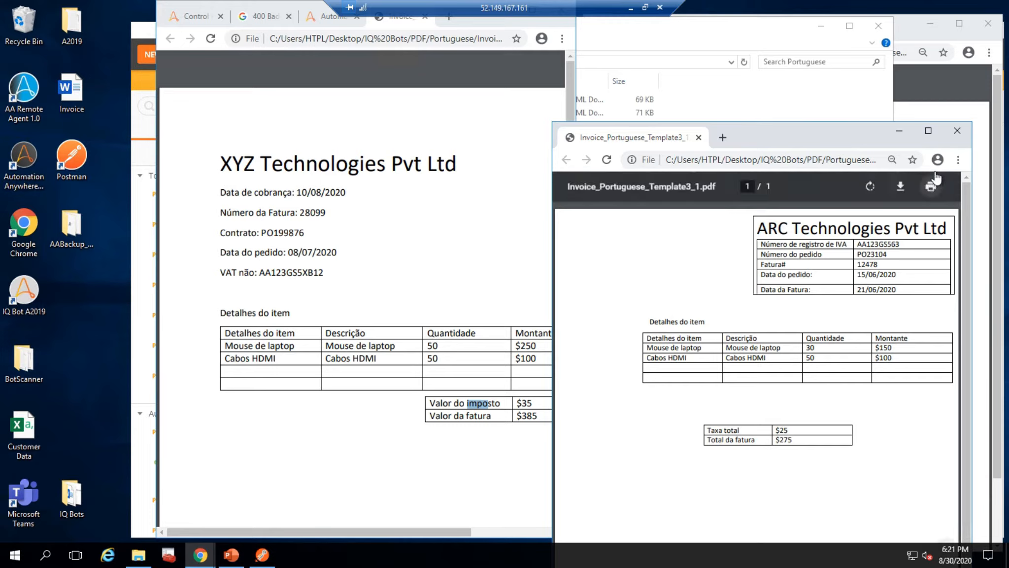
pyautogui.click(956, 132)
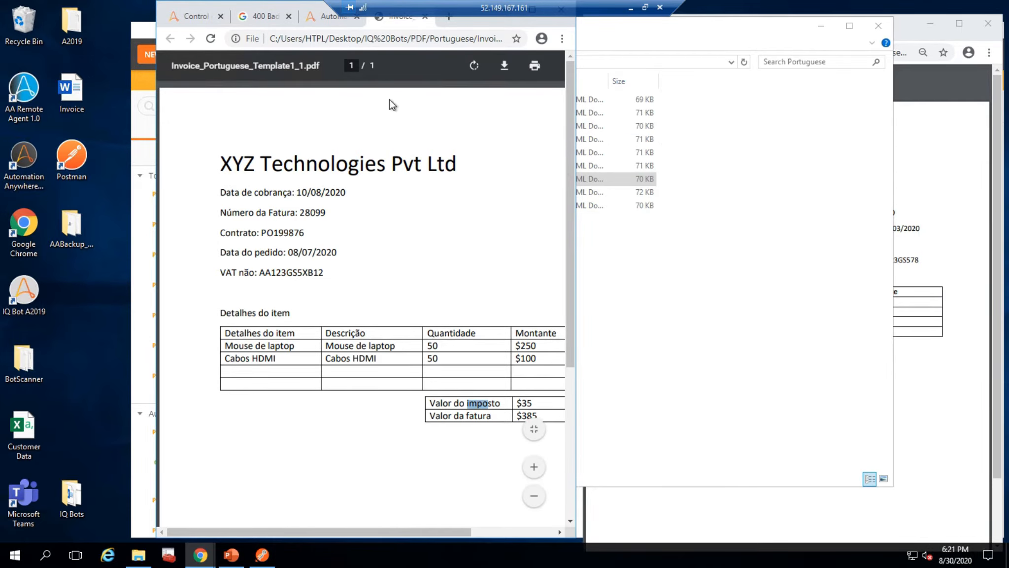
# Close the Google search and Template1_1 invoice tabs and maximize the IQ Bot browser window
pyautogui.click(288, 18)
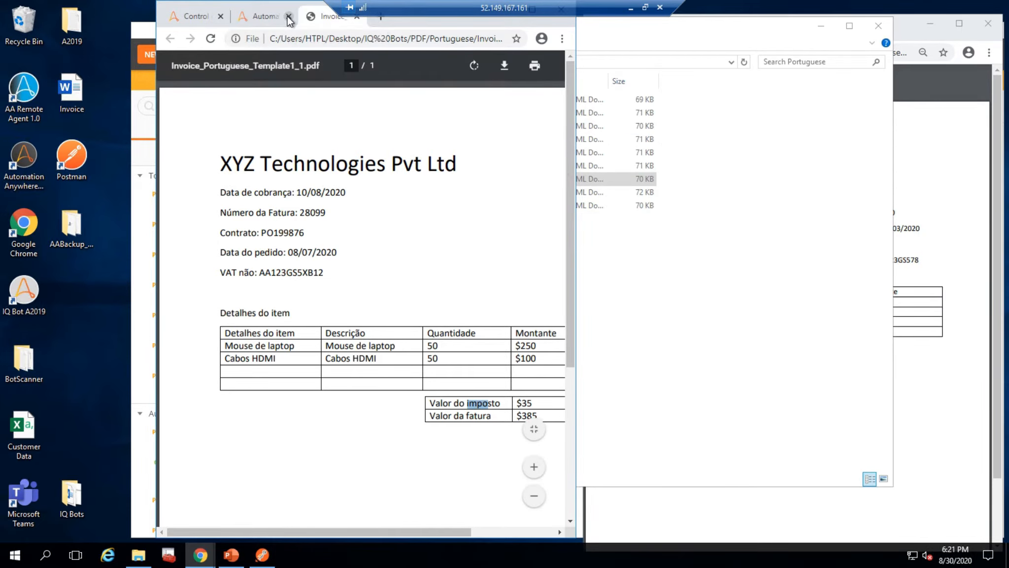
pyautogui.click(357, 18)
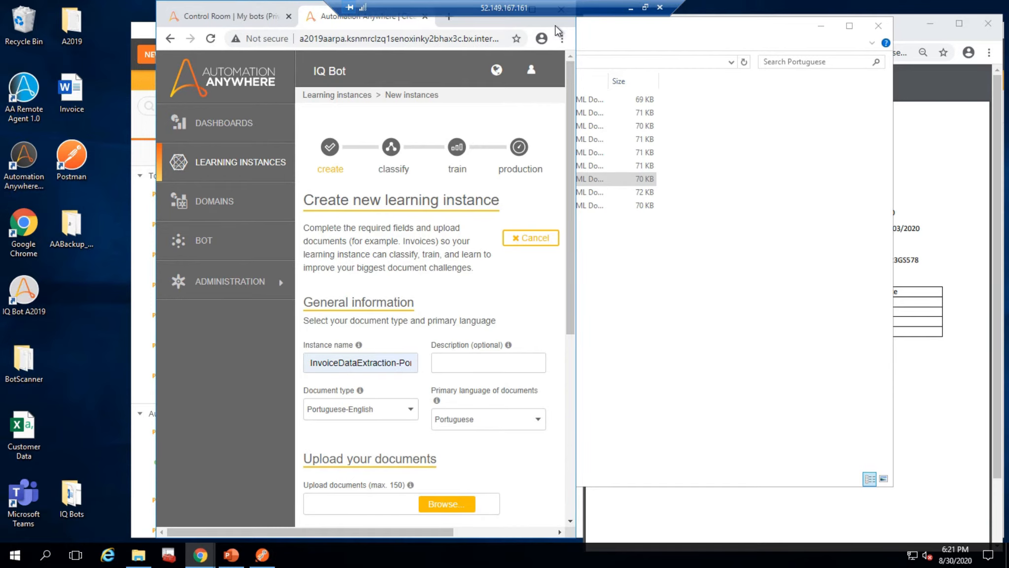
pyautogui.moveTo(555, 28); pyautogui.dragTo(584, 129)
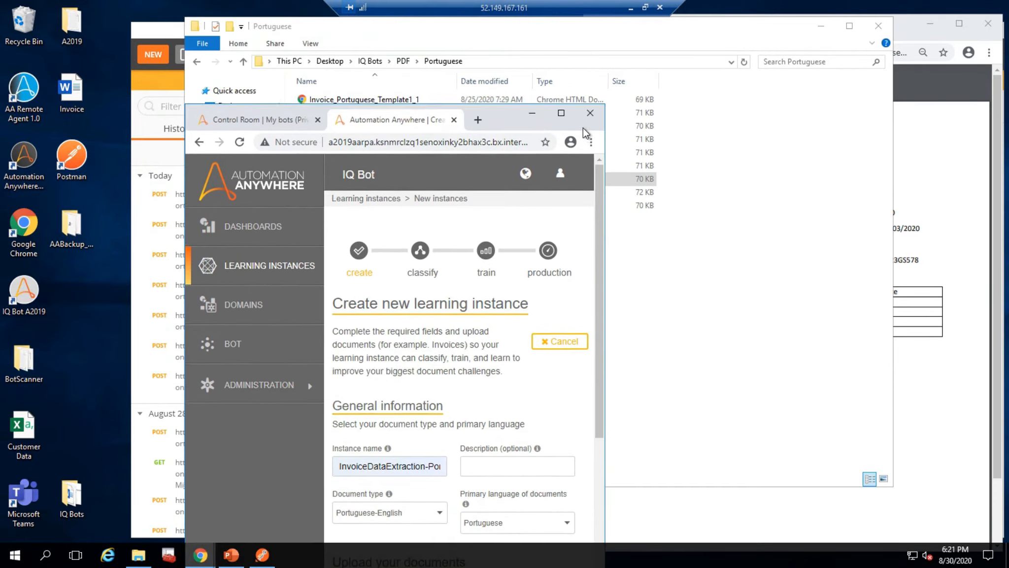
pyautogui.click(555, 111)
# Select Invoice_Portuguese_Template1_1, Template2_1 and Template3_1 from Desktop > IQ Bots > PDF > Portuguese as the documents to upload
pyautogui.click(526, 466)
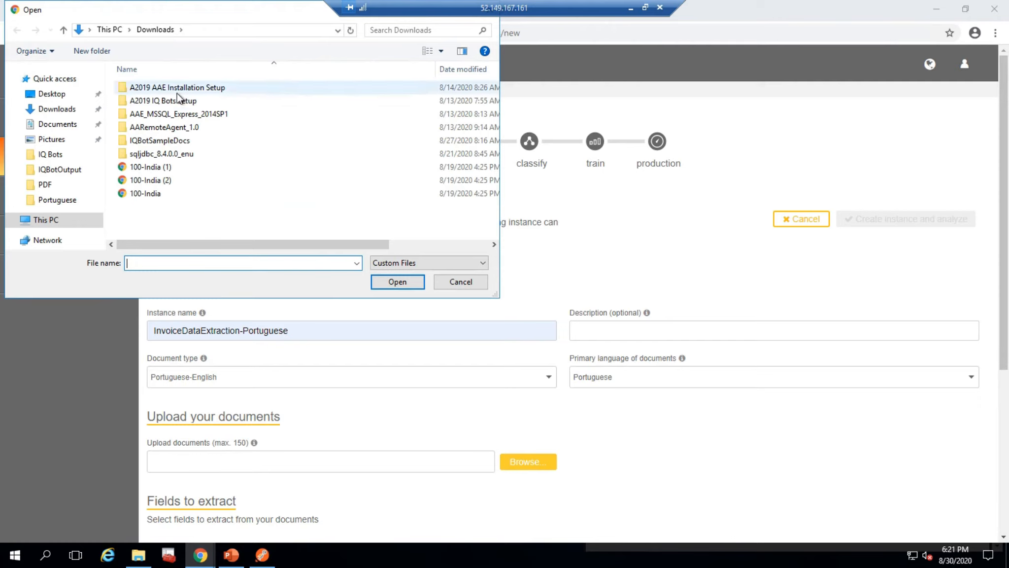
pyautogui.click(52, 94)
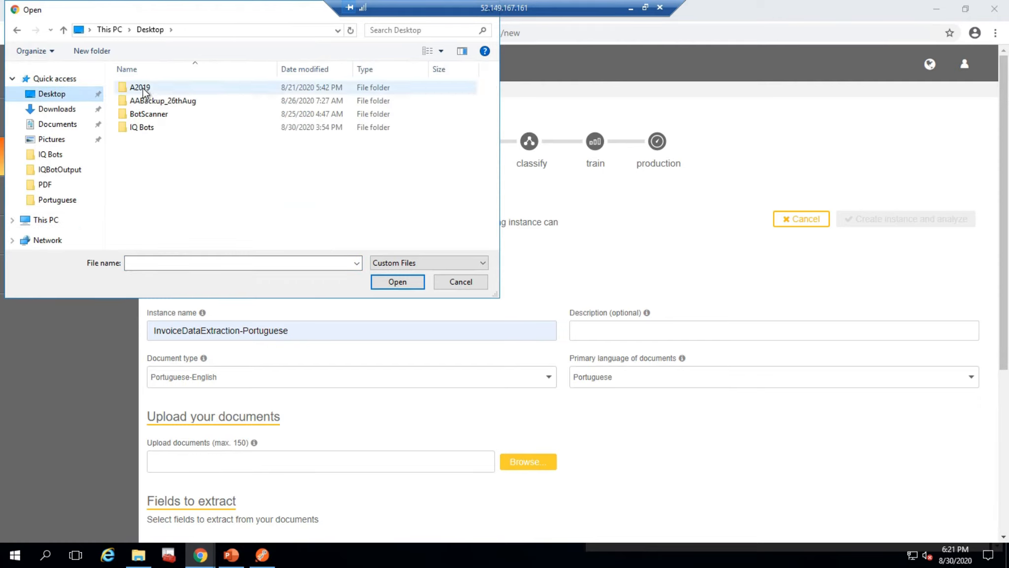
pyautogui.doubleClick(143, 128)
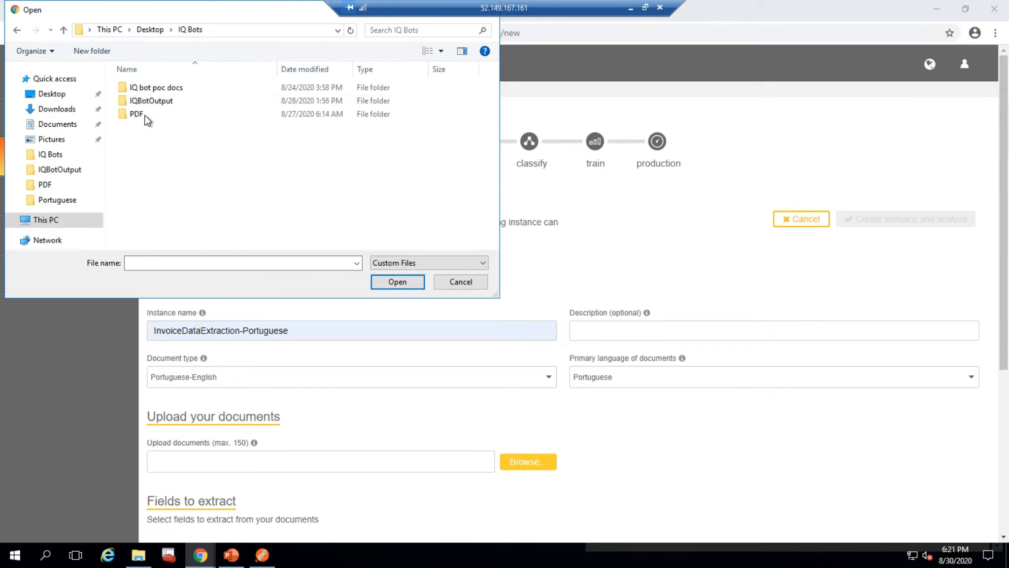
pyautogui.doubleClick(136, 114)
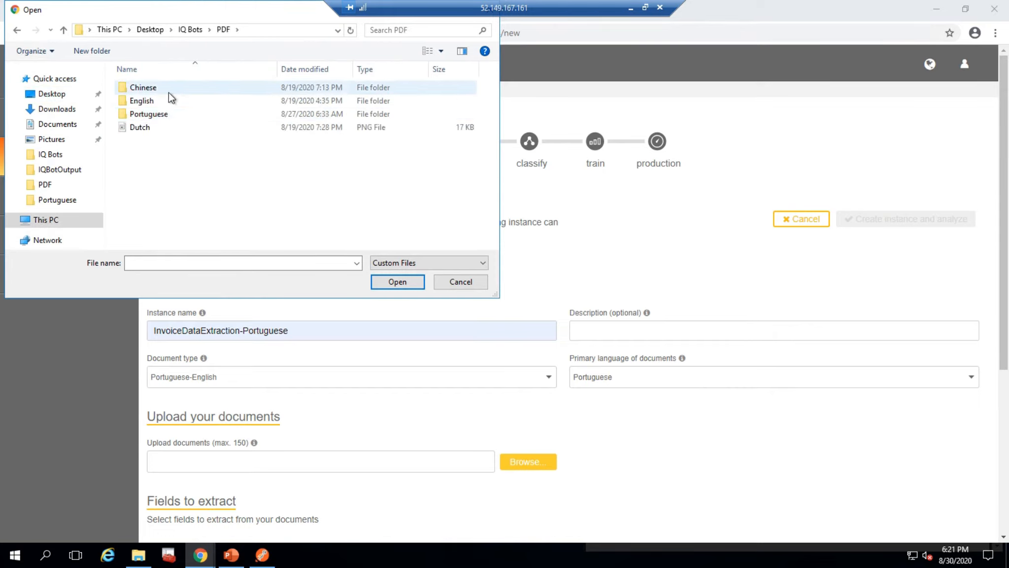
pyautogui.doubleClick(158, 114)
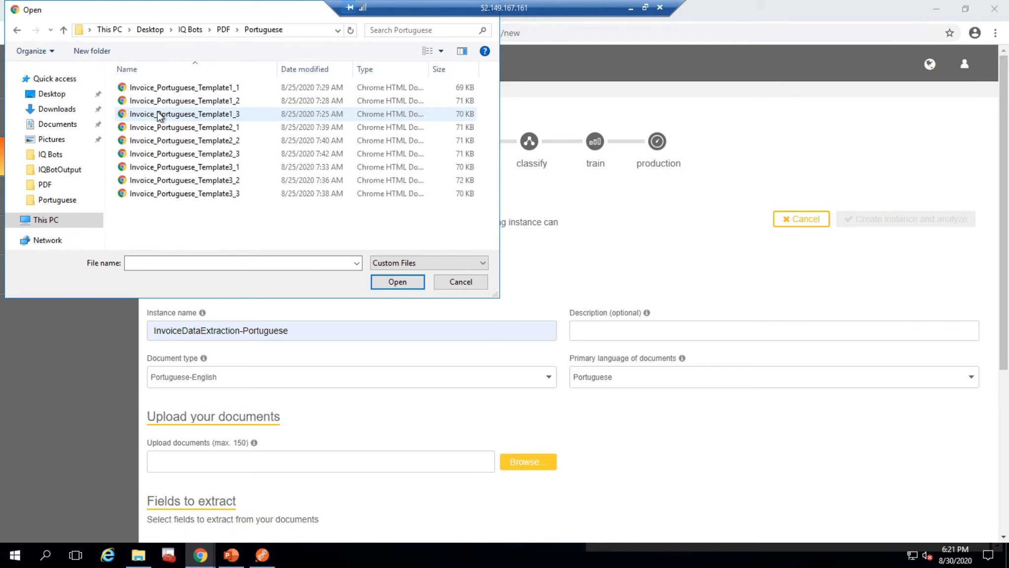
pyautogui.click(222, 88)
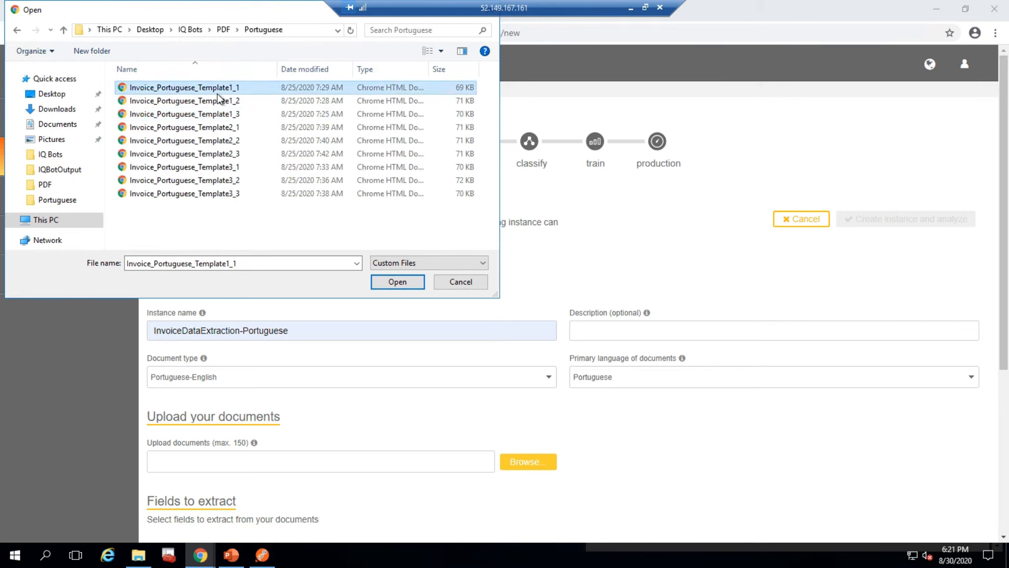
pyautogui.keyDown('ctrl'); pyautogui.click(223, 129); pyautogui.keyUp('ctrl')
pyautogui.keyDown('ctrl'); pyautogui.click(230, 168); pyautogui.keyUp('ctrl')
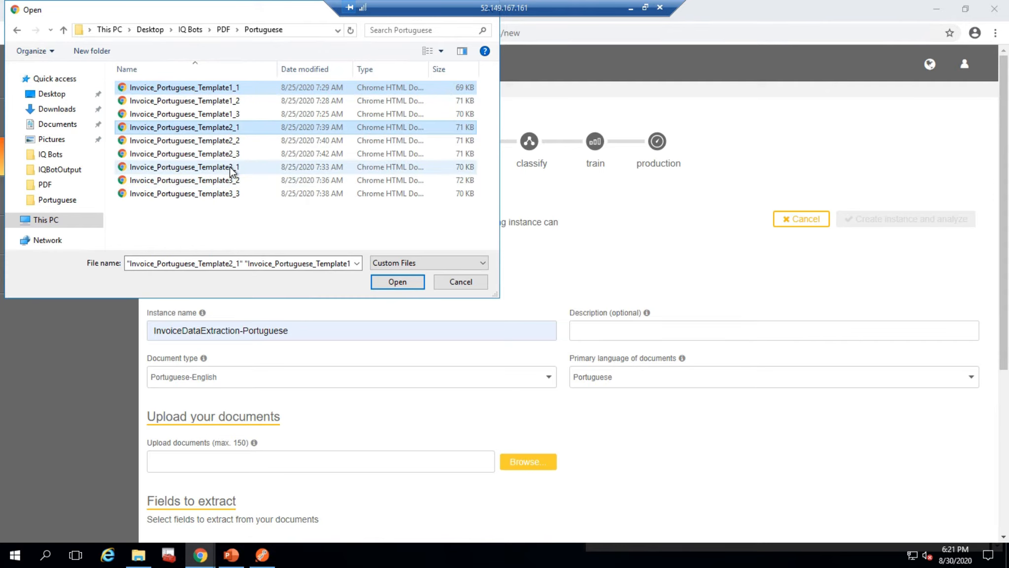
pyautogui.click(397, 282)
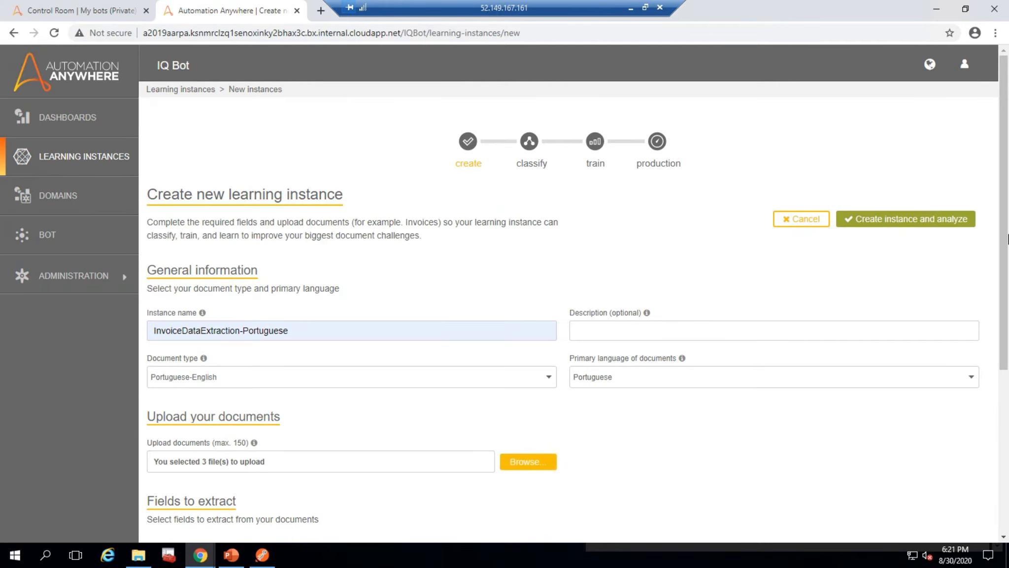
# Create the InvoiceDataExtraction-Portuguese learning instance with the default common form fields and start analyzing the uploaded documents
pyautogui.moveTo(1006, 239); pyautogui.dragTo(1004, 375)
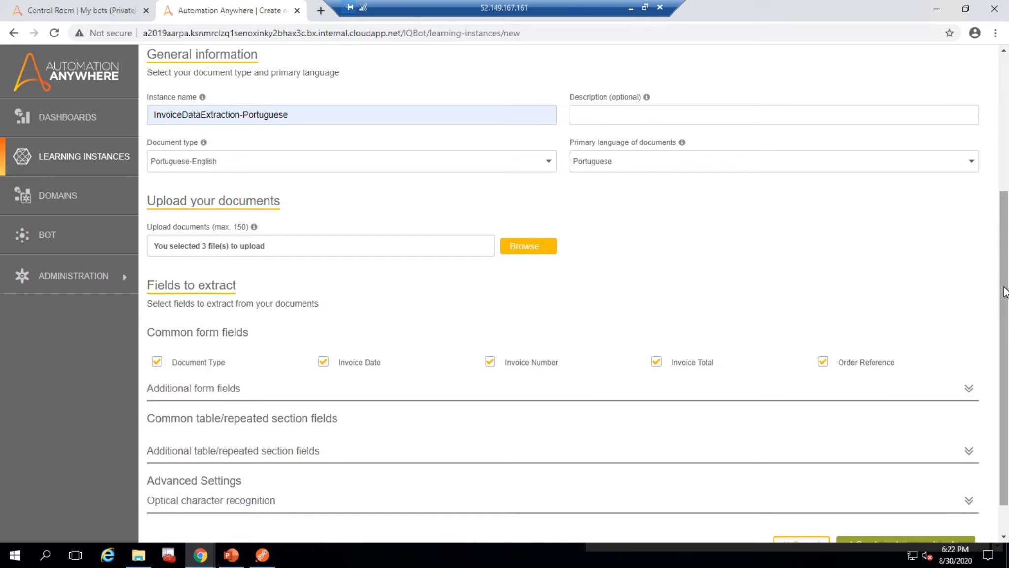
pyautogui.scroll(-1, 1006, 308)
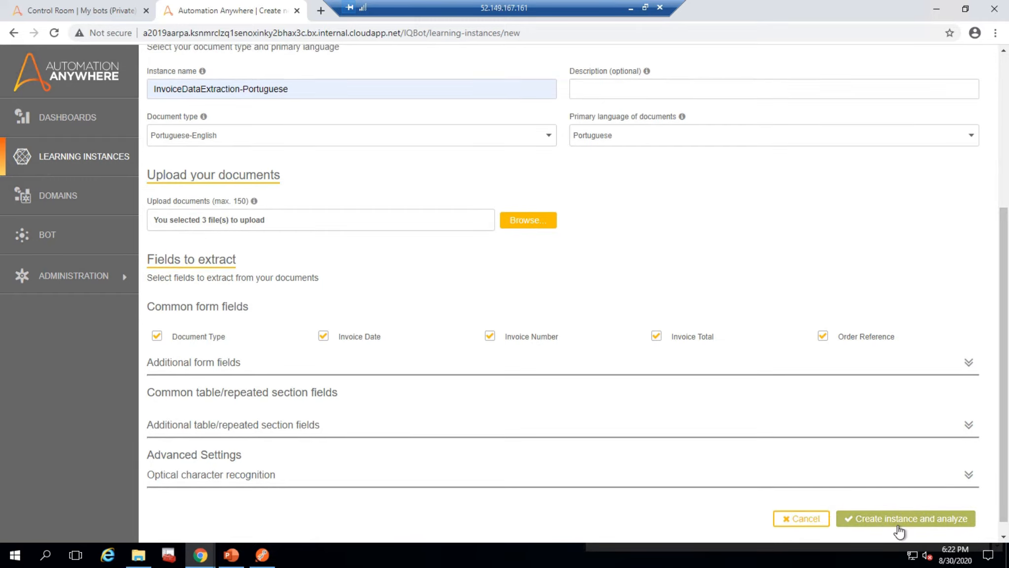
pyautogui.click(898, 523)
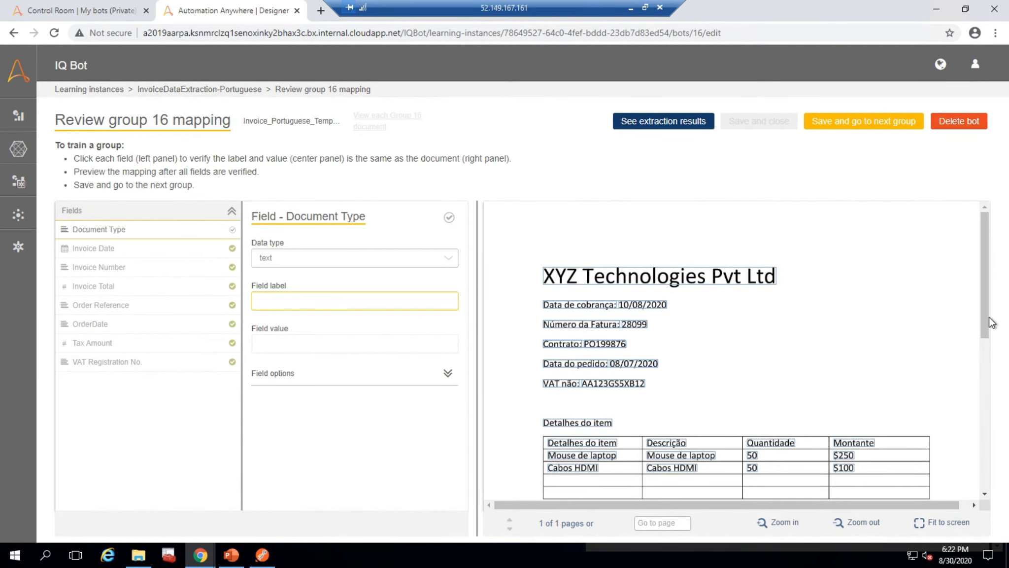
# Map both the label and the value of group 16's Document Type field to the heading XYZ Technologies Pvt Ltd
pyautogui.moveTo(986, 304)
pyautogui.mouseDown()
pyautogui.moveTo(984, 338)
pyautogui.moveTo(981, 291)
pyautogui.mouseUp()
pyautogui.click(349, 298)
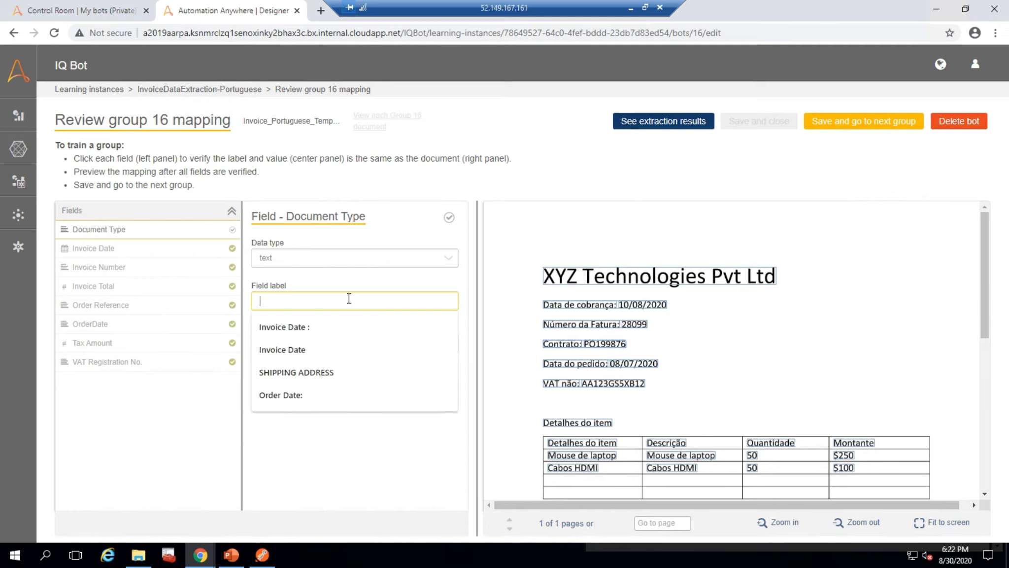
pyautogui.click(662, 276)
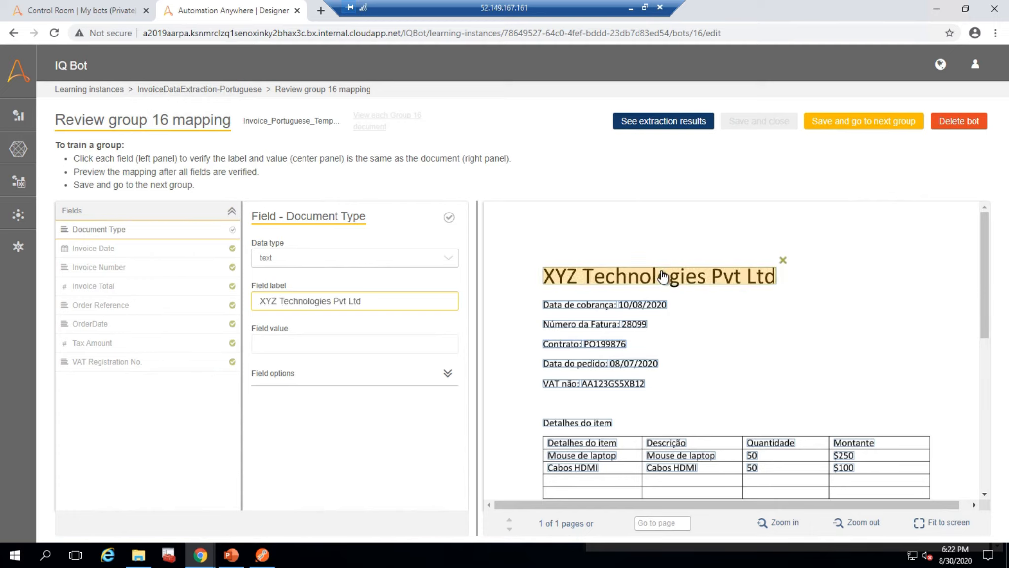
pyautogui.click(416, 343)
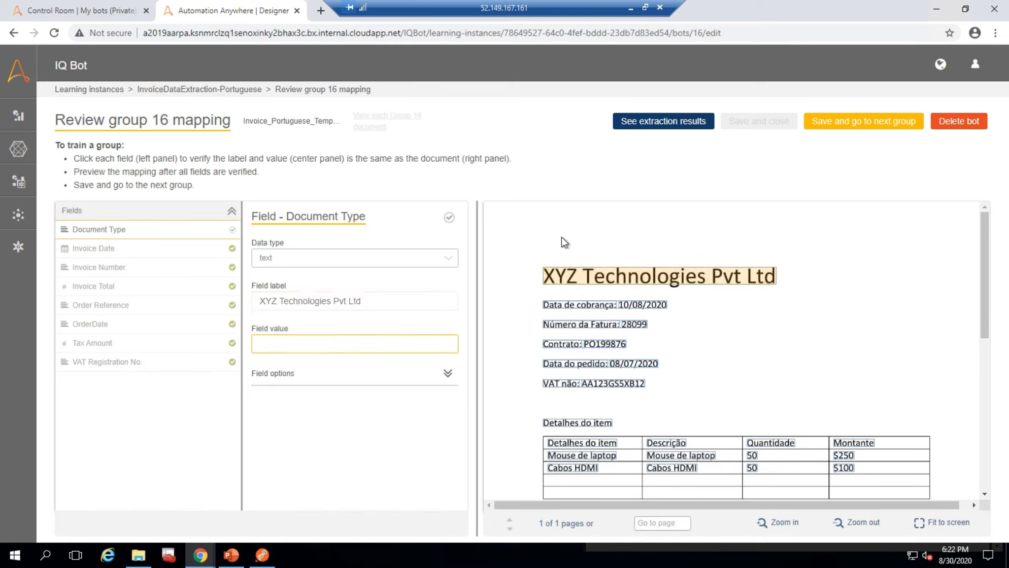
pyautogui.moveTo(524, 249); pyautogui.dragTo(803, 294)
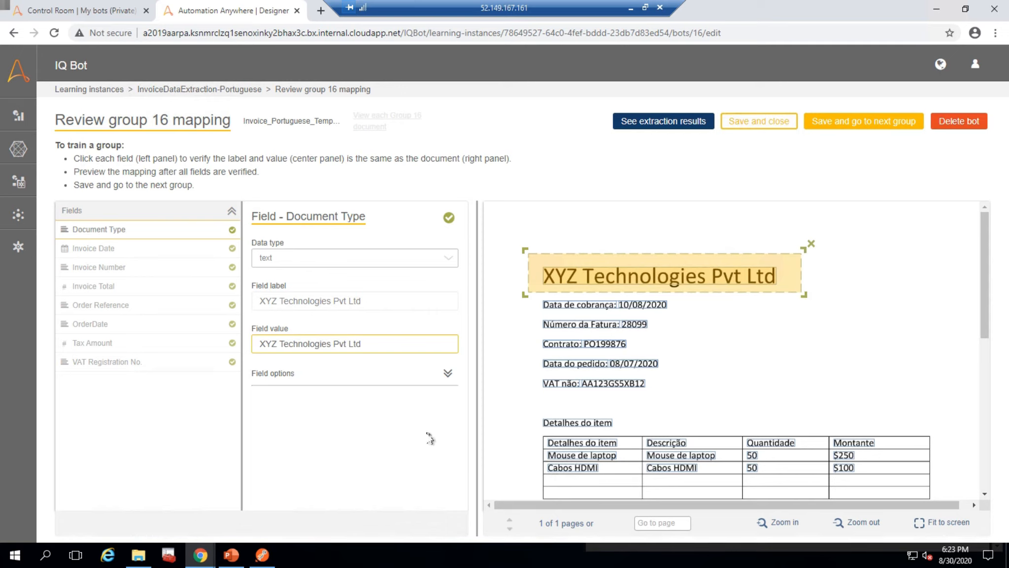
# Check group 16's field mappings from Invoice Date through VAT Registration No., and save the training without sending it to Production
pyautogui.click(150, 255)
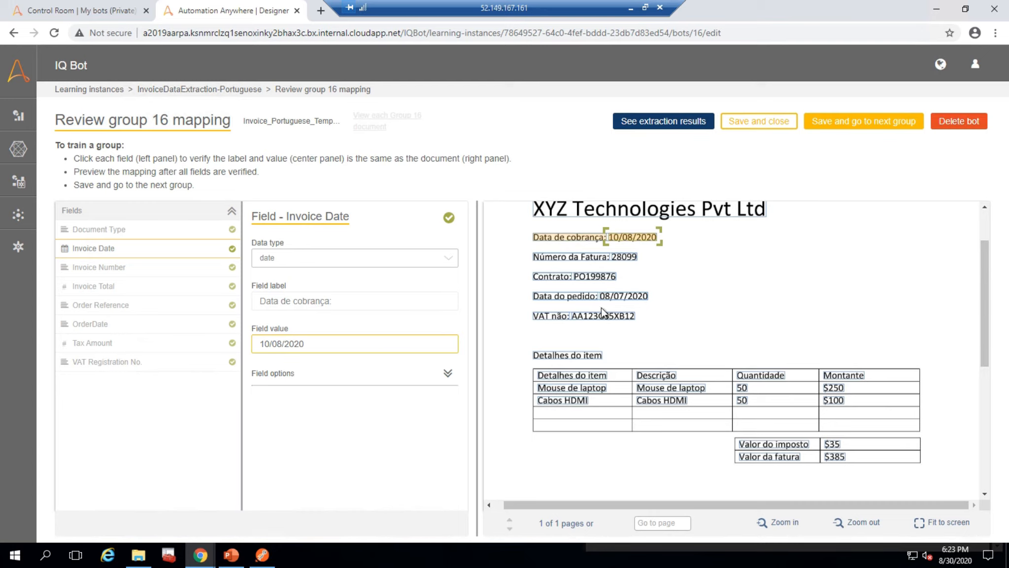
pyautogui.click(129, 276)
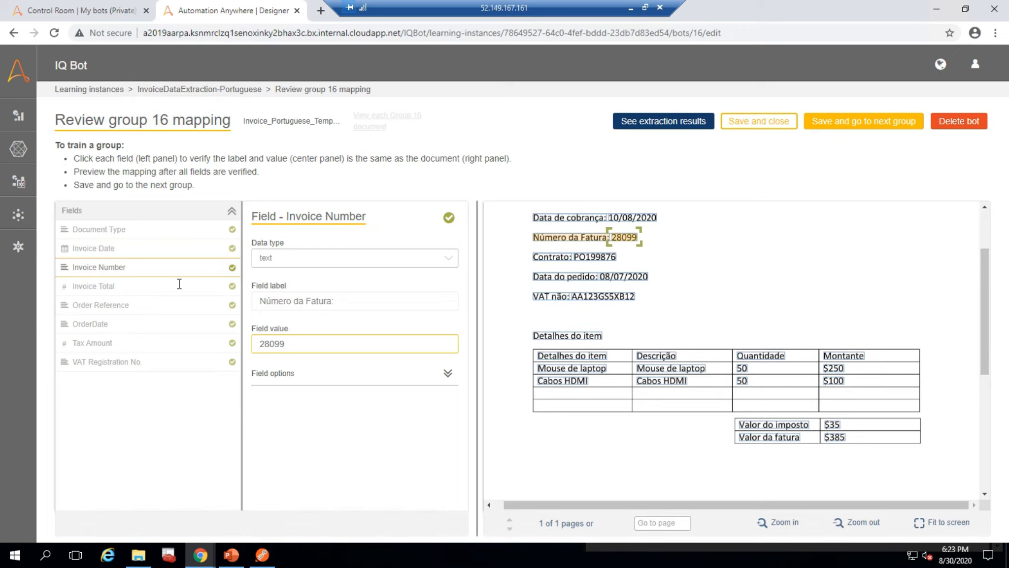
pyautogui.click(147, 293)
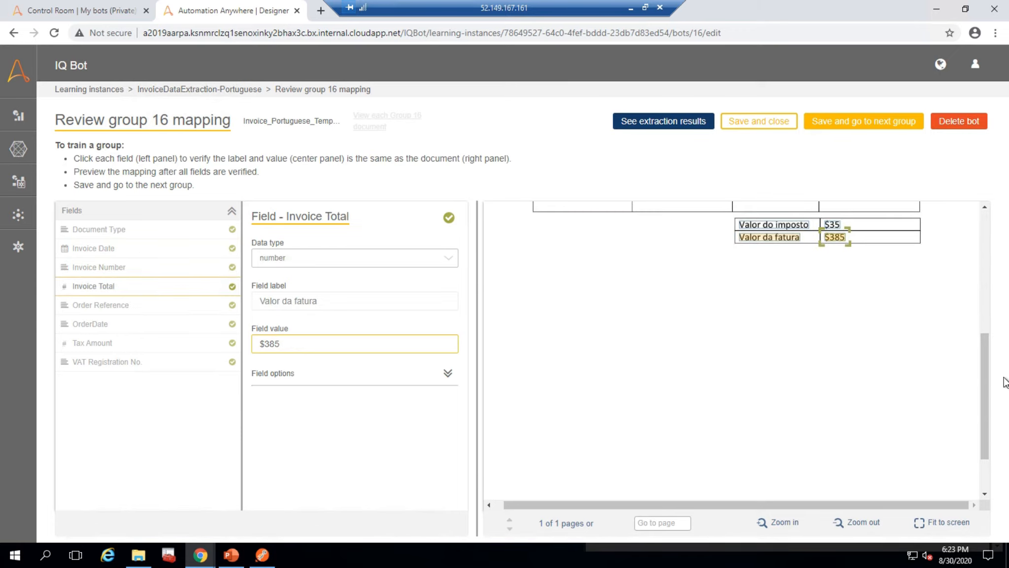
pyautogui.moveTo(986, 376); pyautogui.dragTo(984, 336)
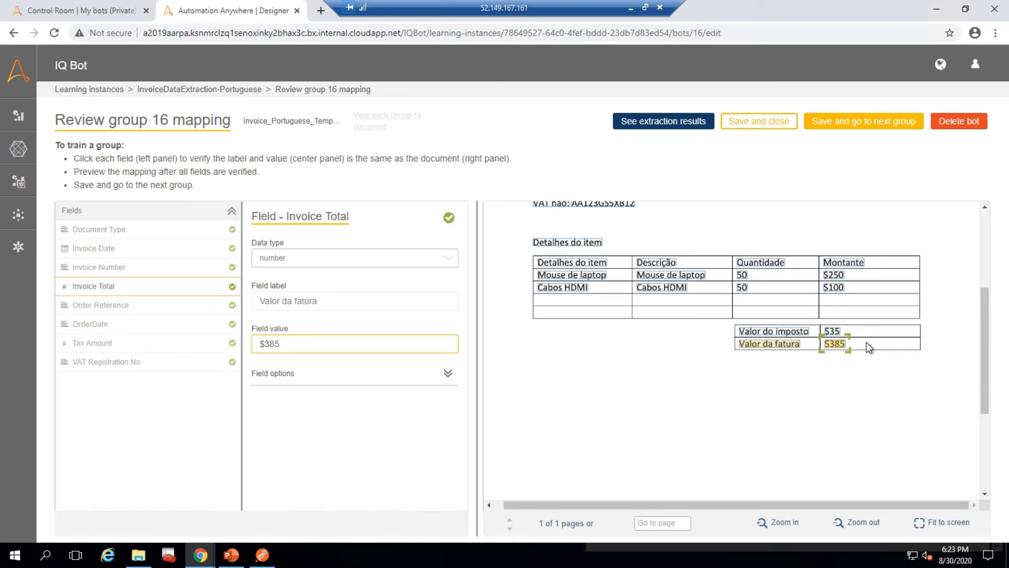
pyautogui.click(168, 308)
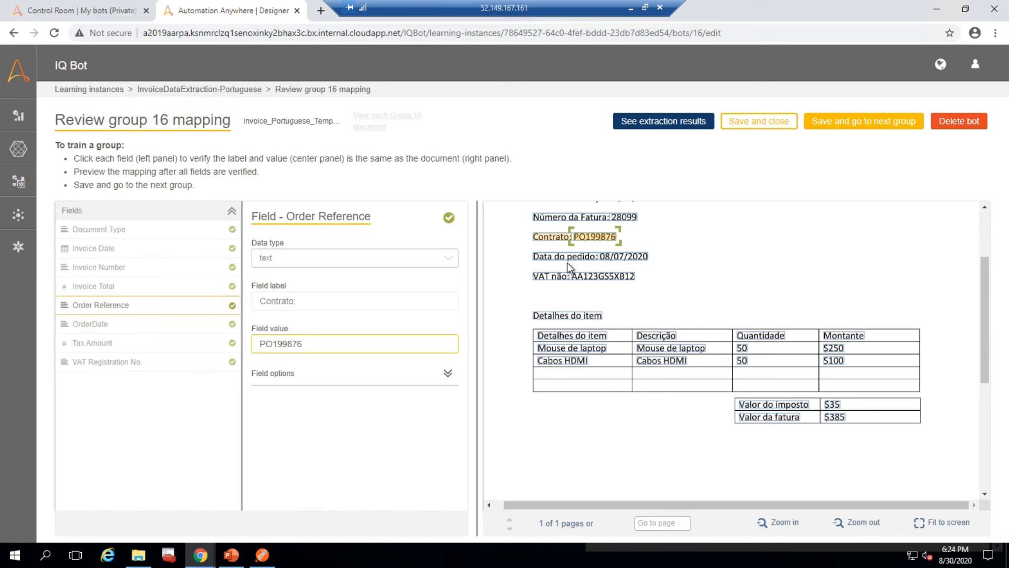
pyautogui.click(189, 327)
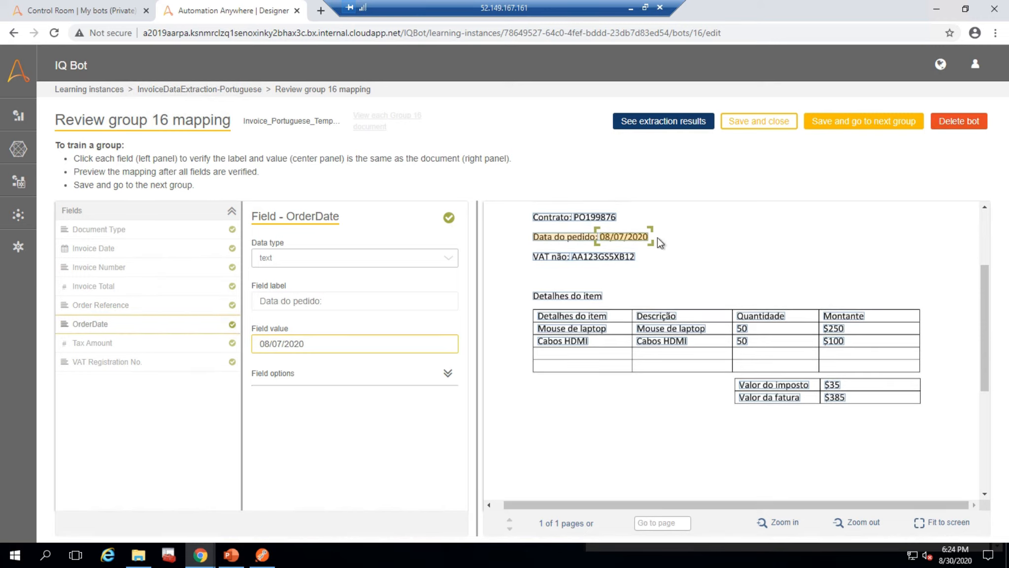
pyautogui.click(181, 348)
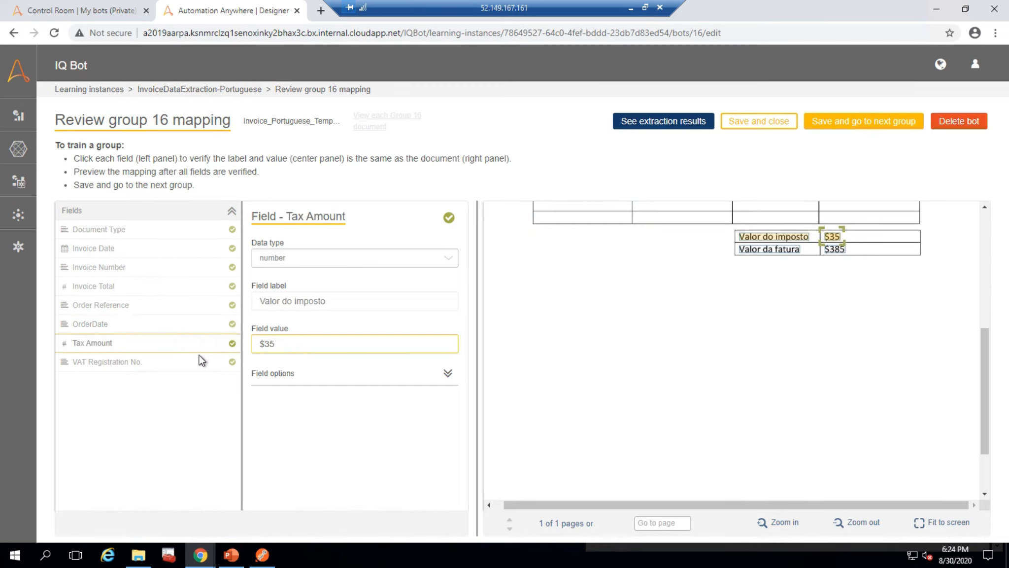
pyautogui.click(185, 368)
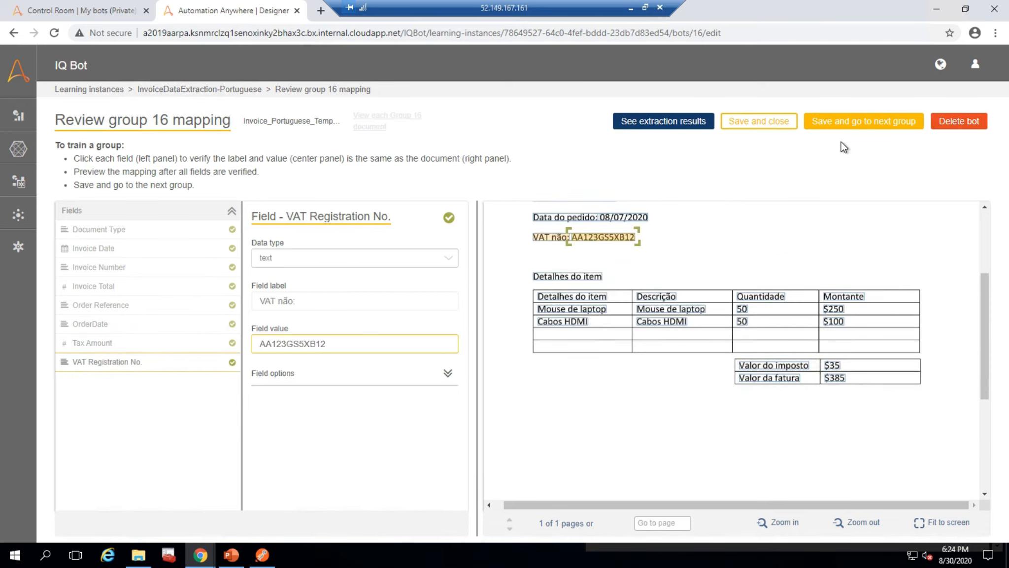
pyautogui.click(756, 124)
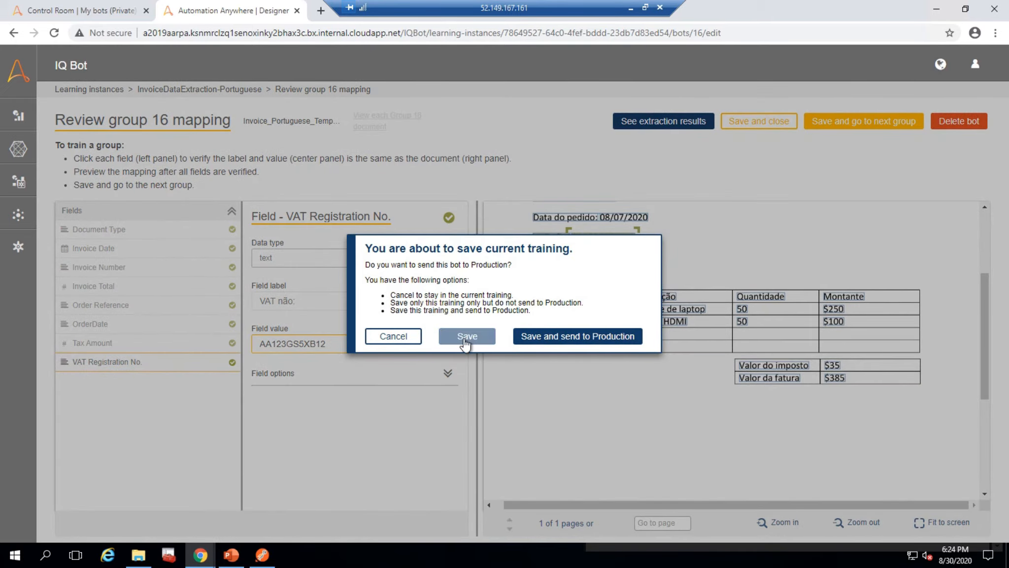
pyautogui.click(464, 340)
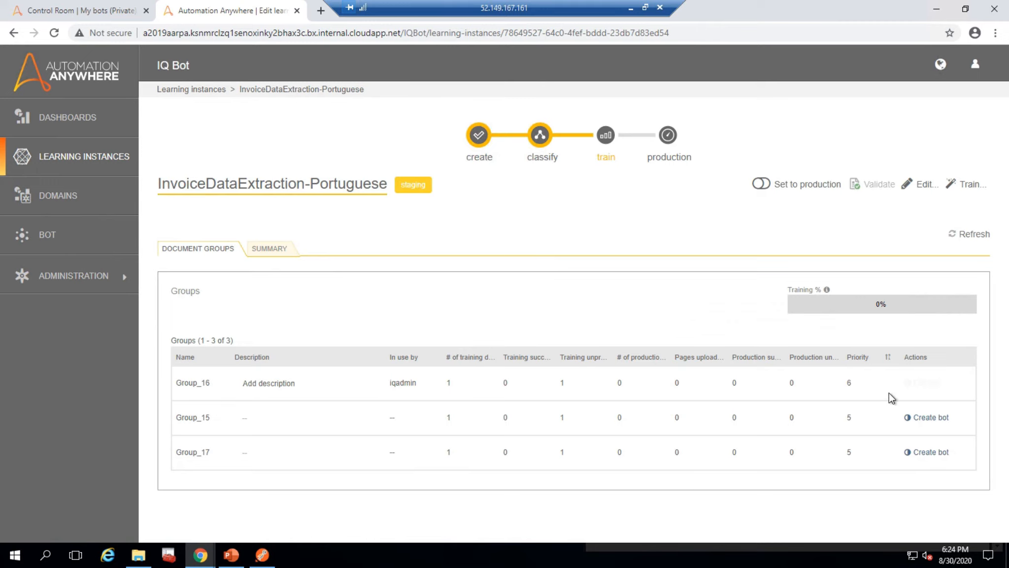
# Create the bot for Group_15 and map its Document Type label and value to the heading ARC Technologies Pvt Ltd
pyautogui.click(929, 419)
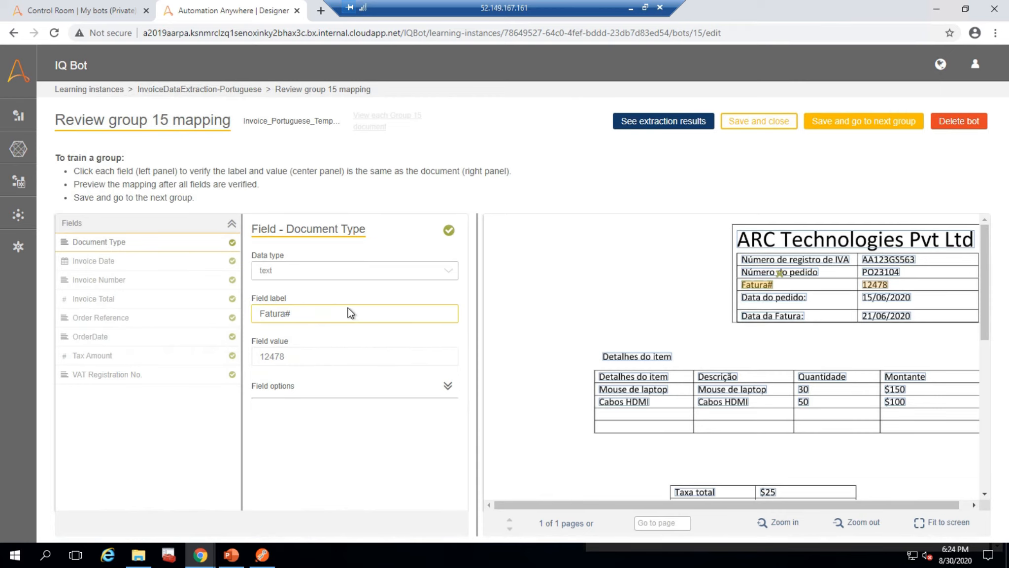
pyautogui.click(156, 248)
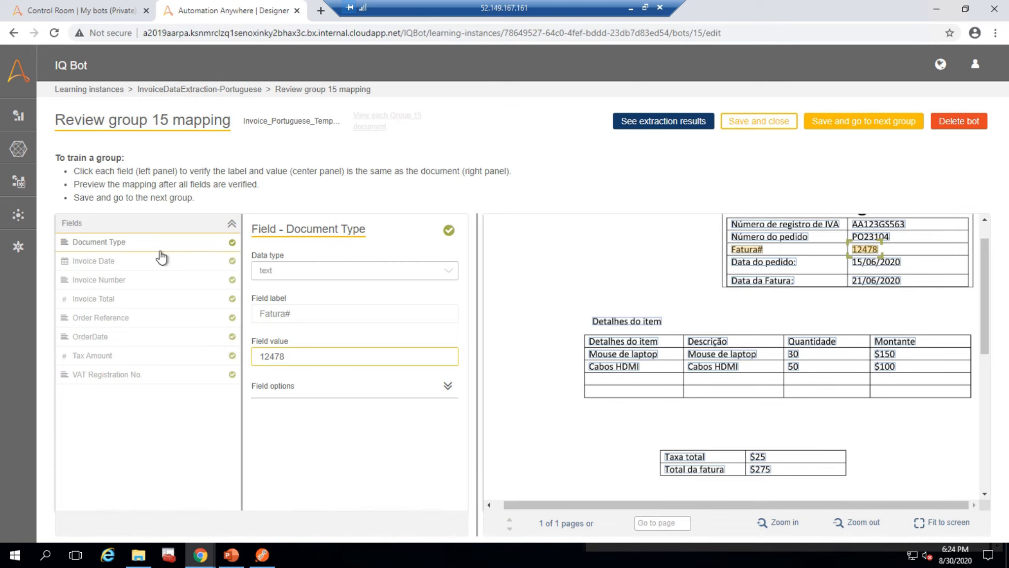
pyautogui.click(405, 312)
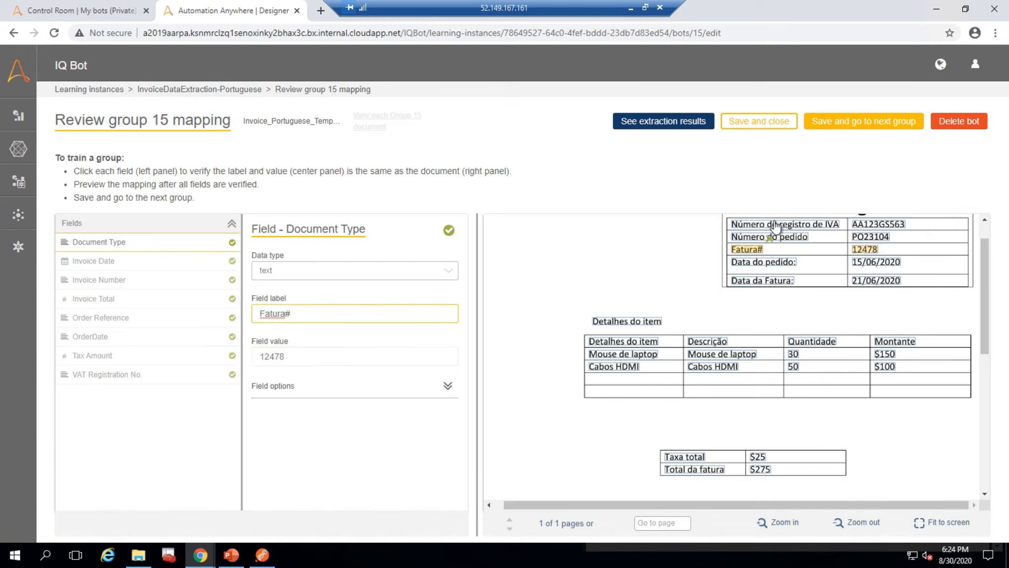
pyautogui.moveTo(984, 269); pyautogui.dragTo(981, 240)
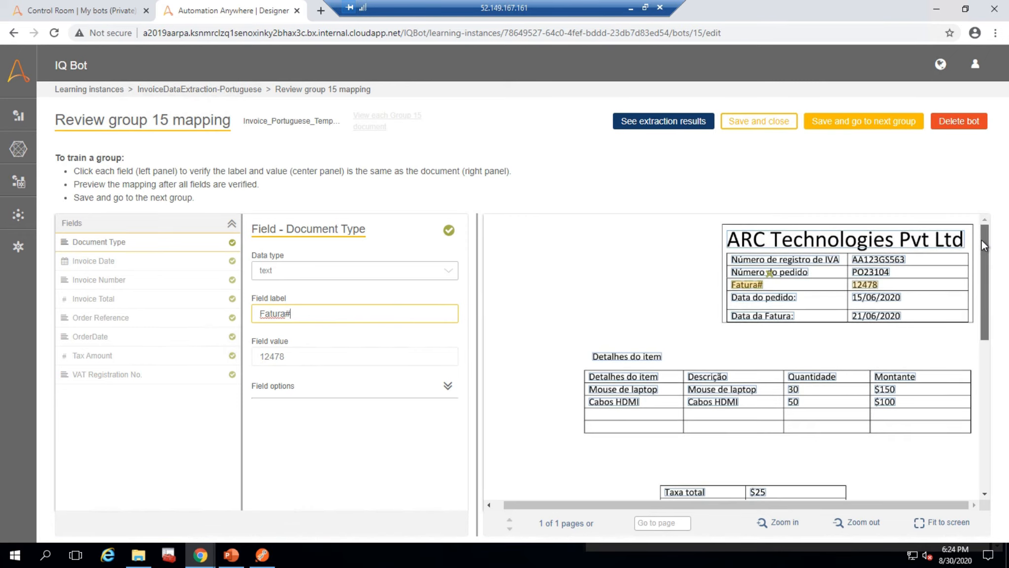
pyautogui.click(859, 240)
pyautogui.click(358, 355)
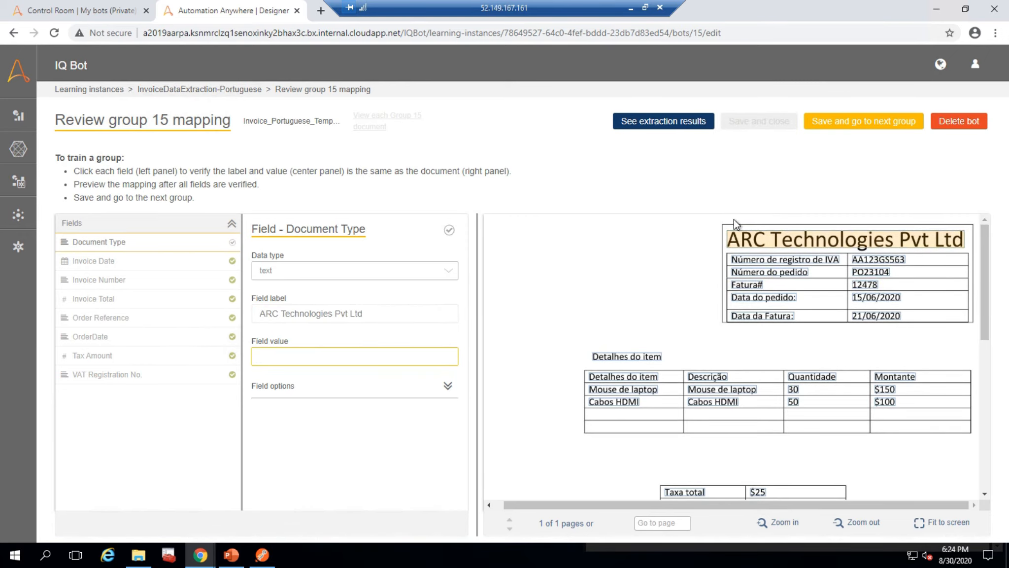
pyautogui.moveTo(727, 229); pyautogui.dragTo(969, 253)
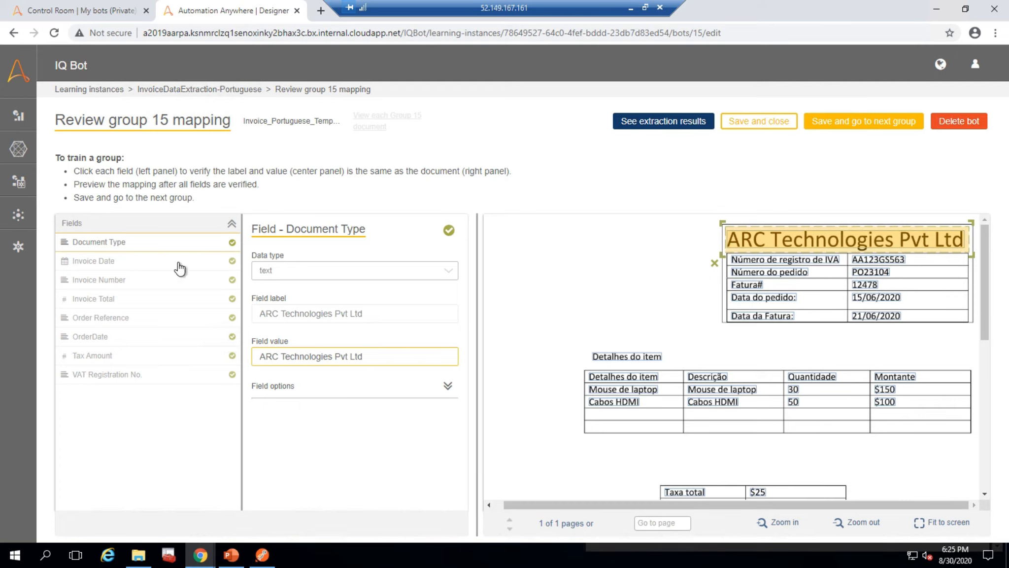
# Check group 15's field mappings from Invoice Date through VAT Registration No., and save the training without sending it to Production
pyautogui.click(126, 266)
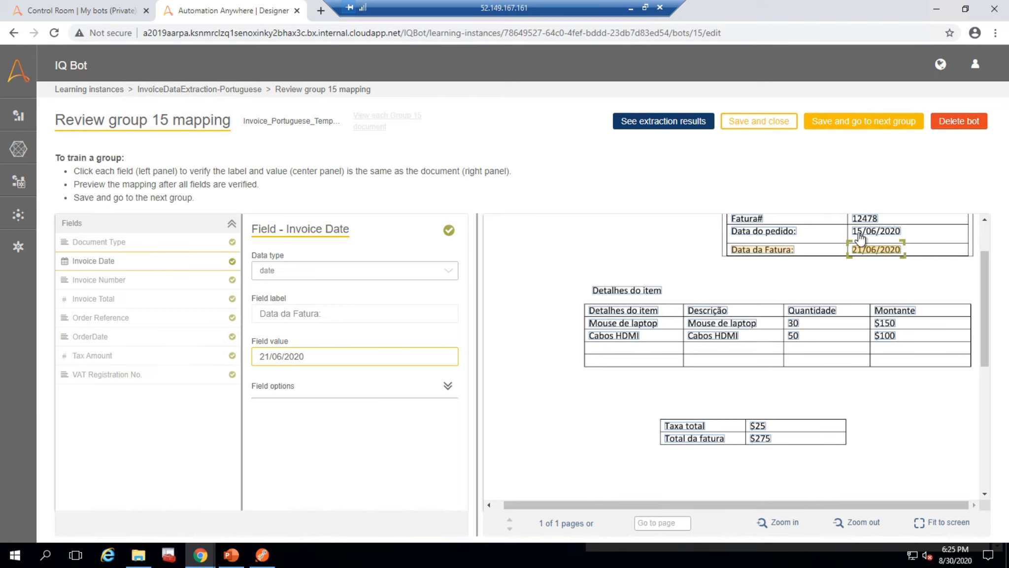
pyautogui.click(170, 284)
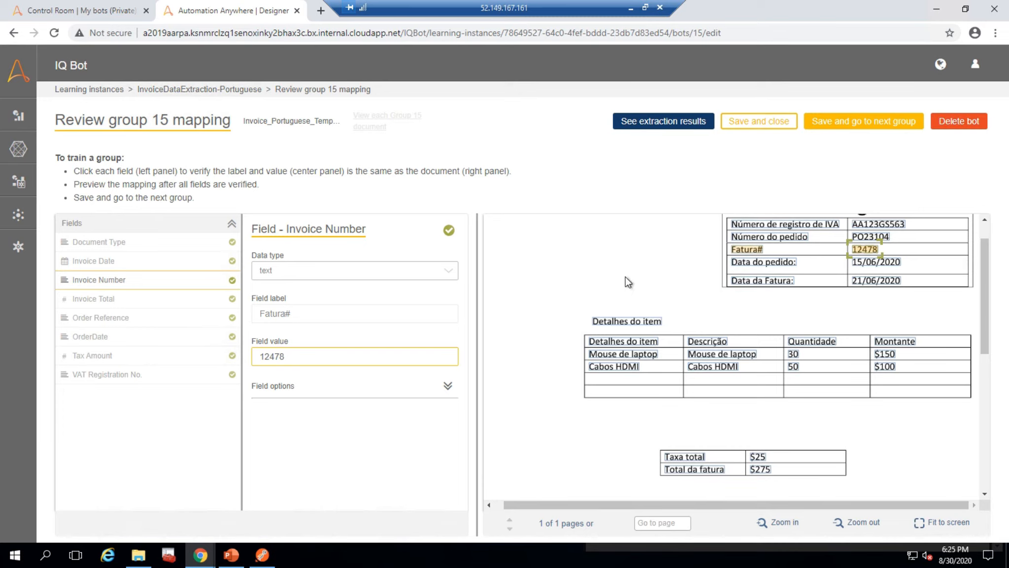
pyautogui.click(123, 308)
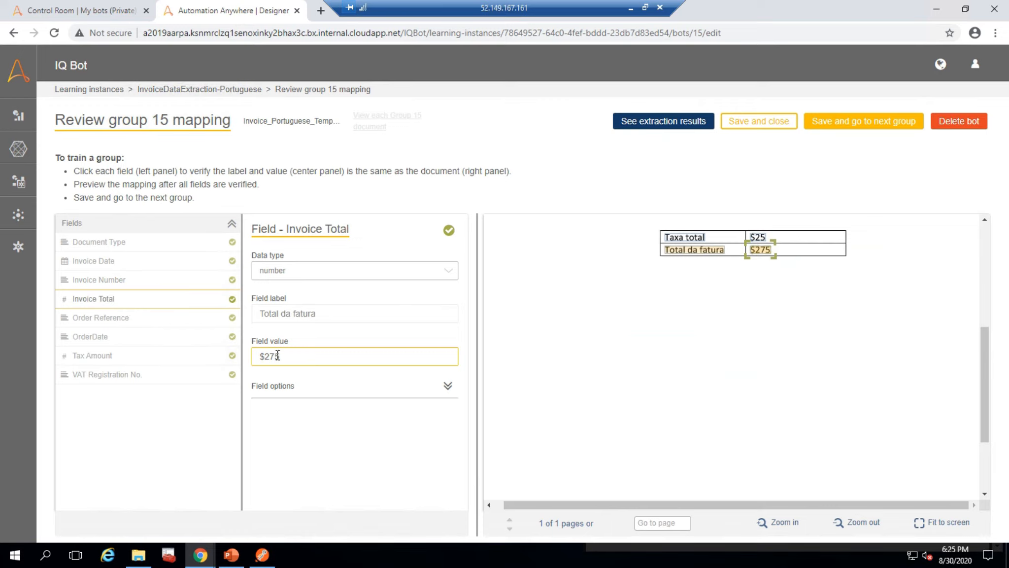
pyautogui.click(118, 323)
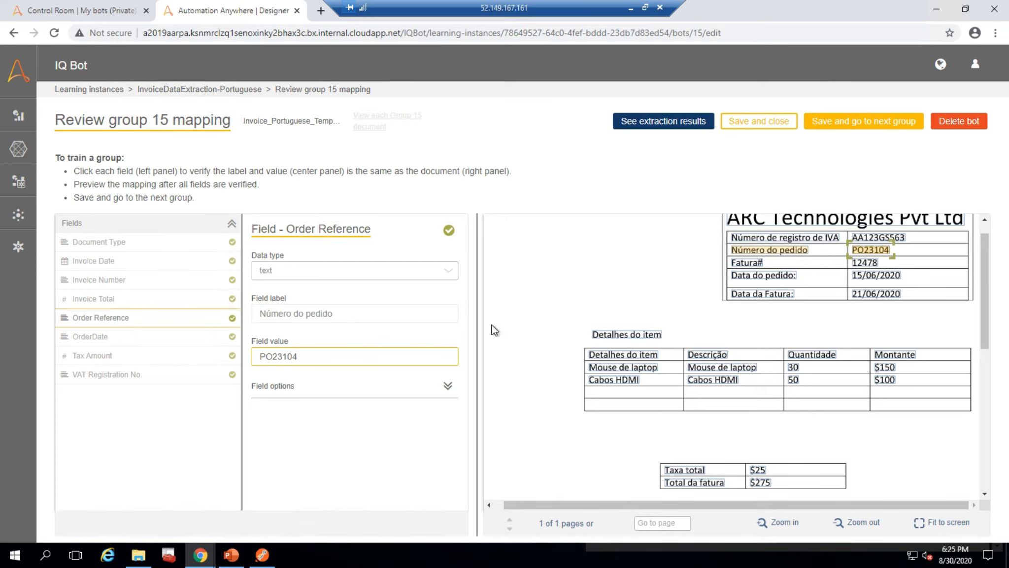
pyautogui.click(170, 340)
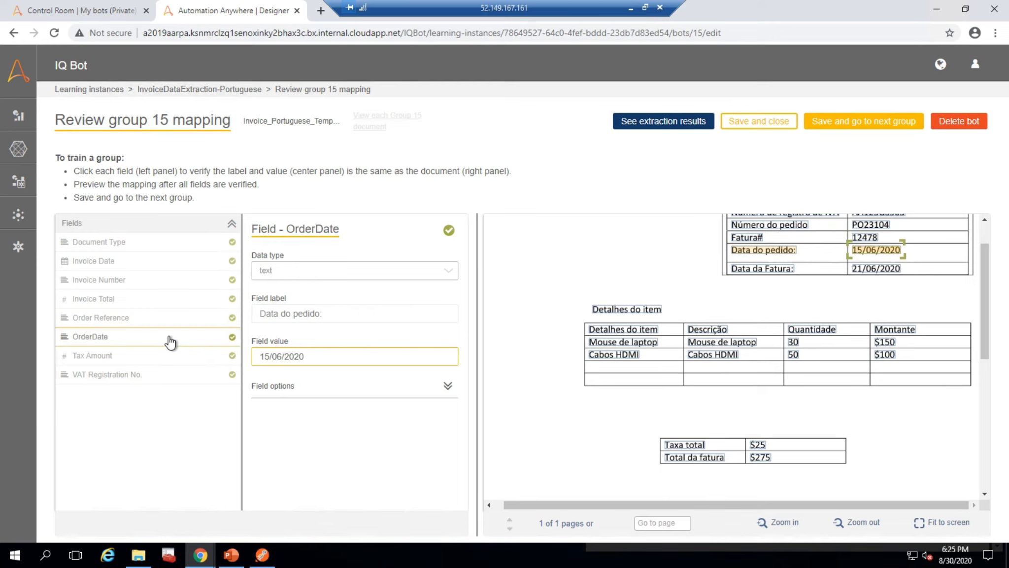
pyautogui.click(150, 363)
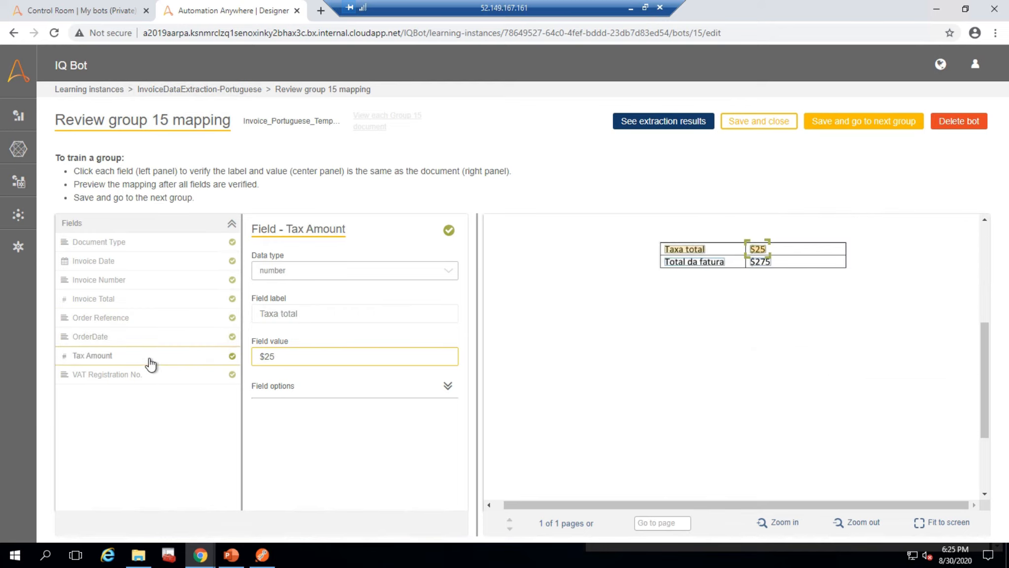
pyautogui.click(137, 378)
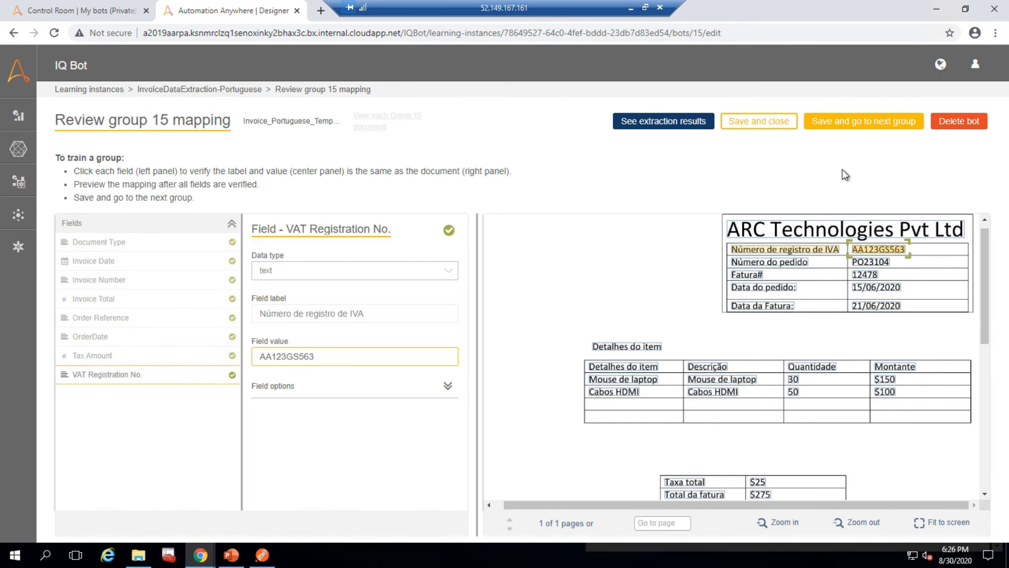
pyautogui.click(778, 126)
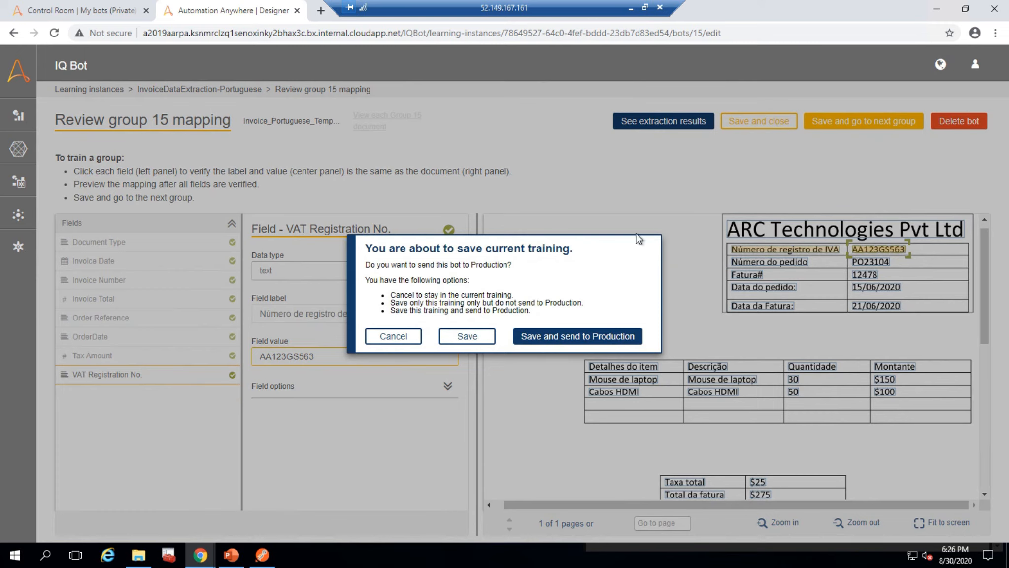
pyautogui.click(474, 335)
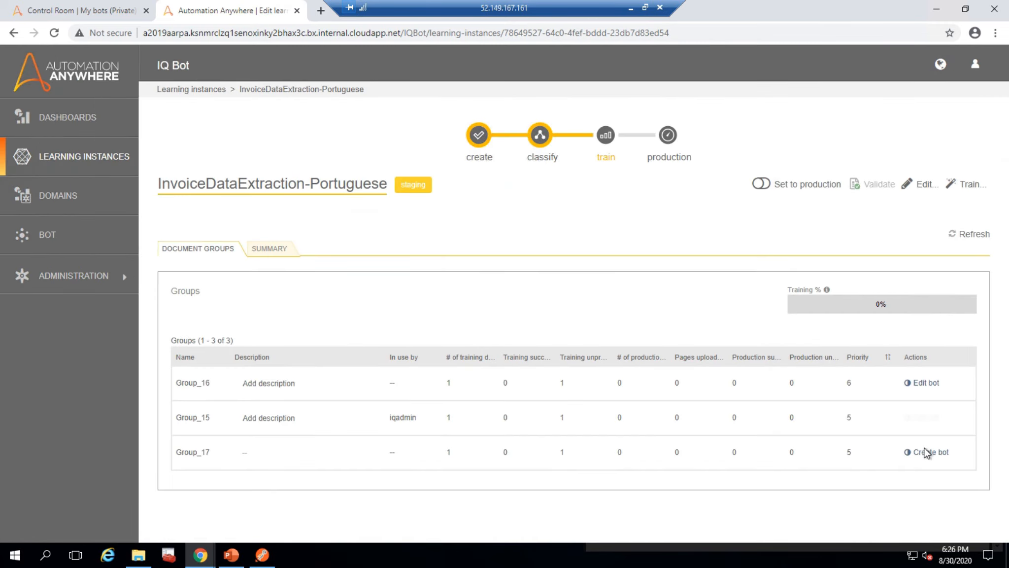
# Create the bot for Group_17 and map its Document Type label and value to the heading ABC Technologies Pvt Ltd
pyautogui.click(923, 455)
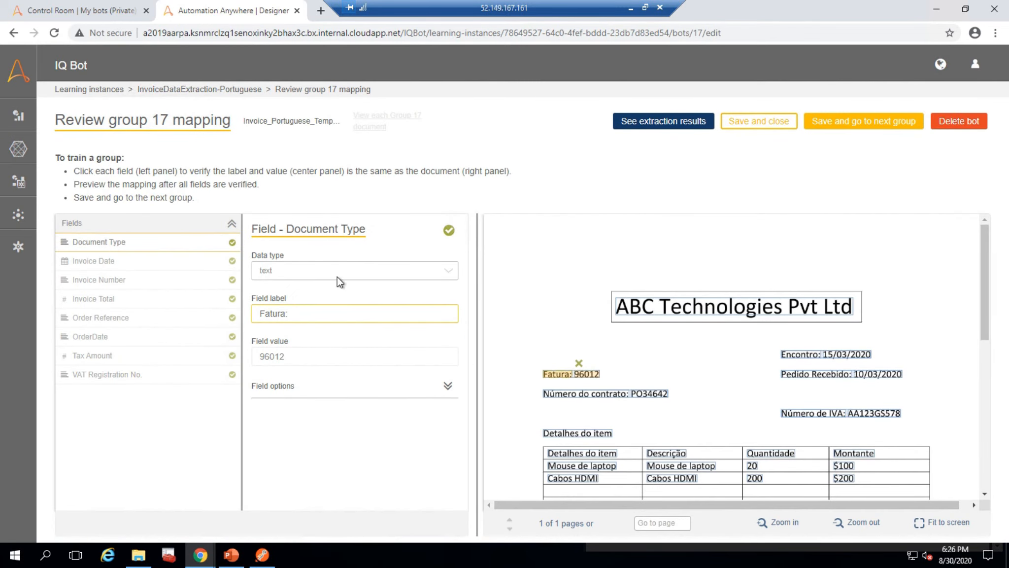
pyautogui.click(310, 310)
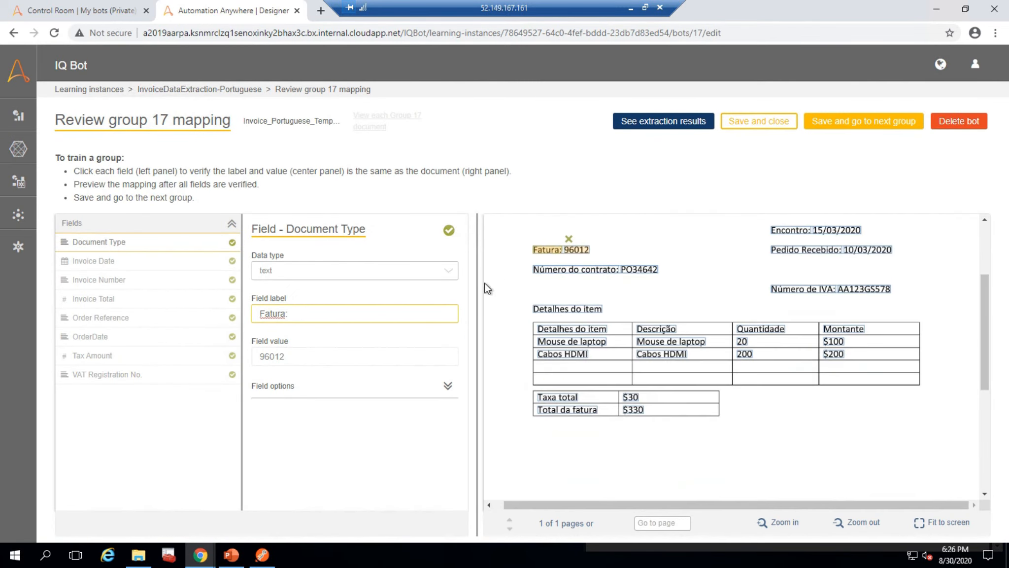
pyautogui.moveTo(984, 295); pyautogui.dragTo(972, 234)
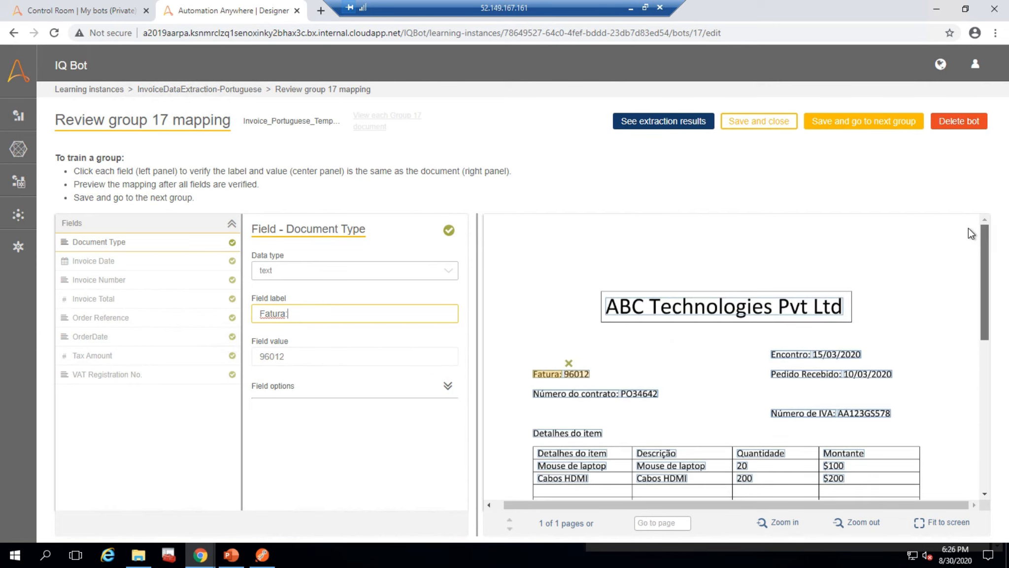
pyautogui.click(707, 313)
pyautogui.click(365, 355)
pyautogui.moveTo(590, 282)
pyautogui.mouseDown()
pyautogui.moveTo(766, 290)
pyautogui.moveTo(860, 330)
pyautogui.mouseUp()
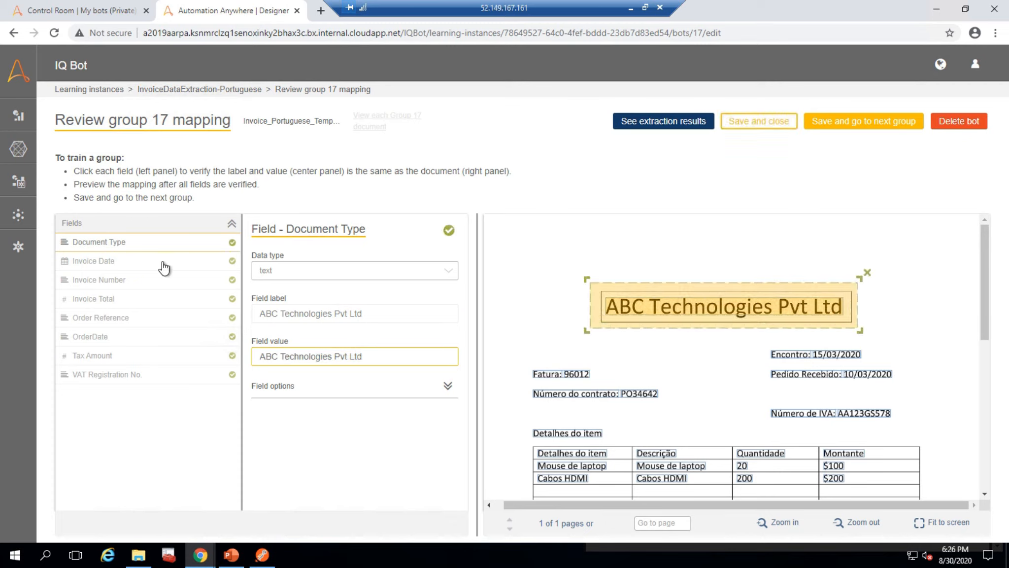
# Check group 17's field mappings from Invoice Date through VAT Registration No., and save the training, sending the bot to Production
pyautogui.click(131, 269)
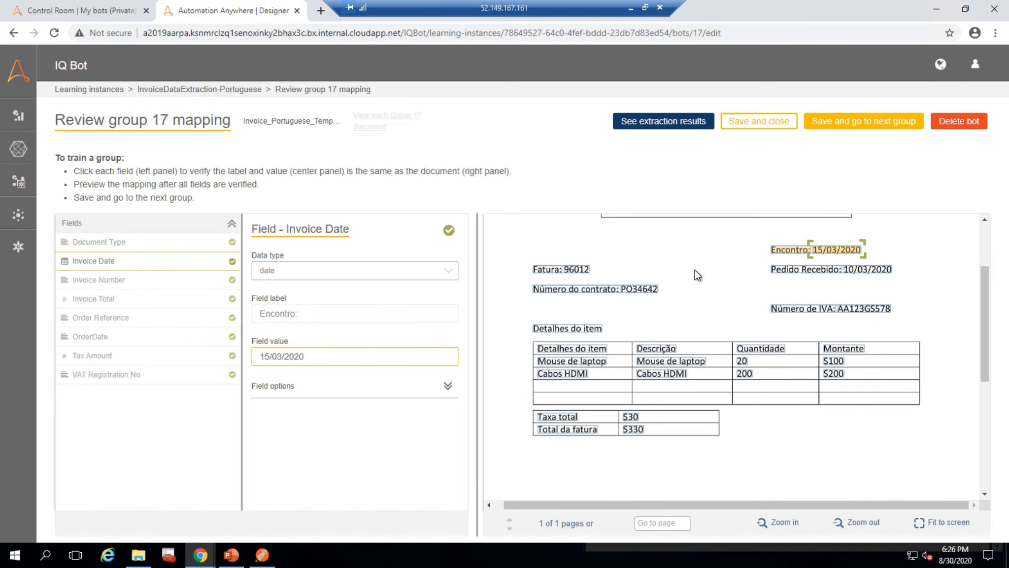
pyautogui.click(201, 279)
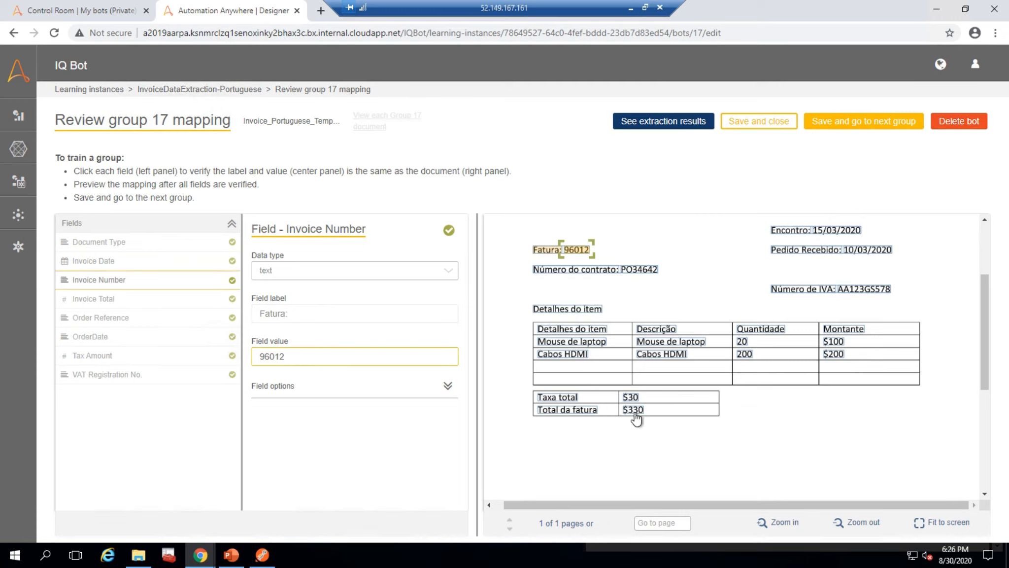
pyautogui.click(172, 301)
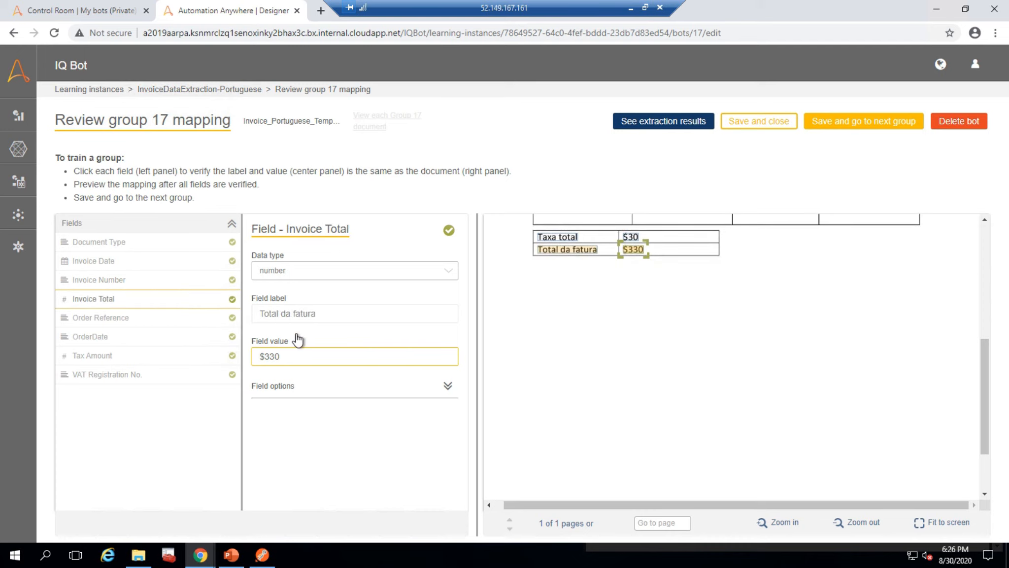
pyautogui.click(82, 321)
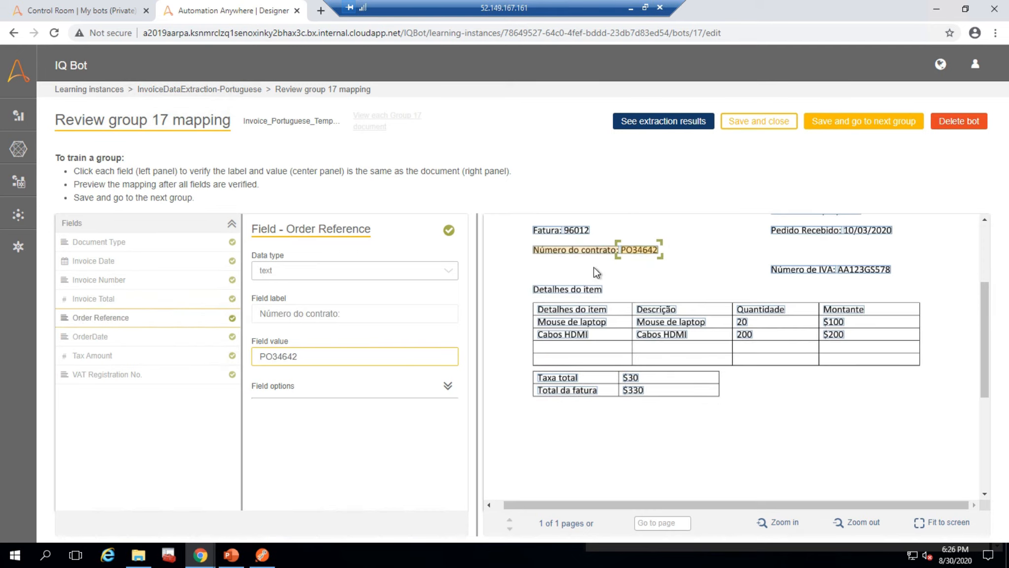
pyautogui.click(148, 348)
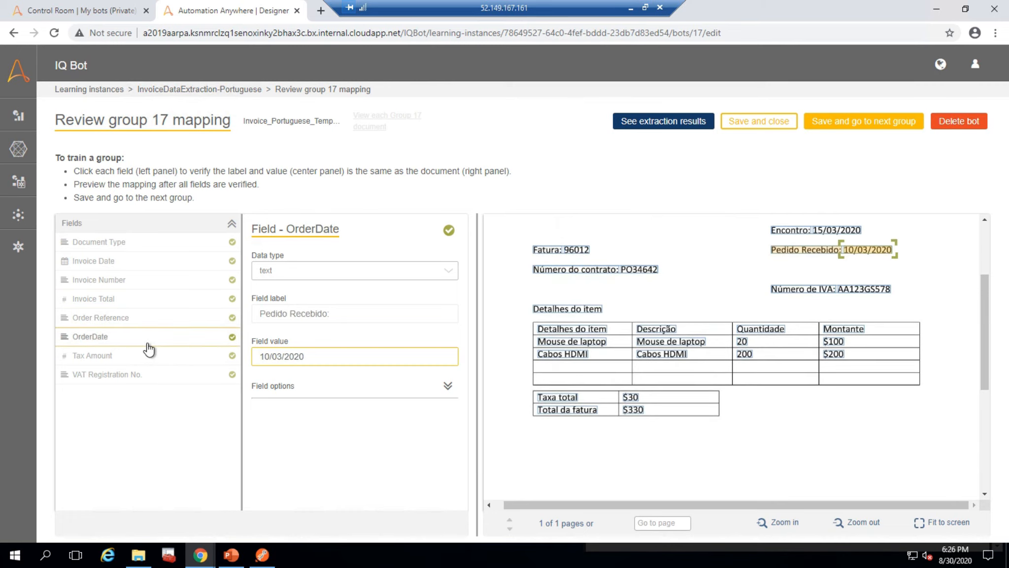
pyautogui.click(138, 362)
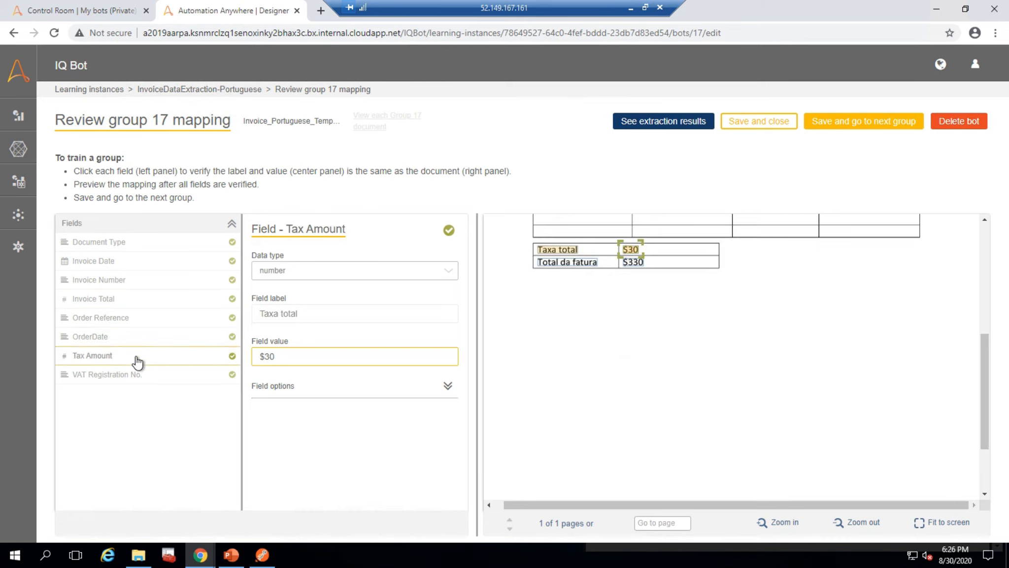
pyautogui.click(139, 380)
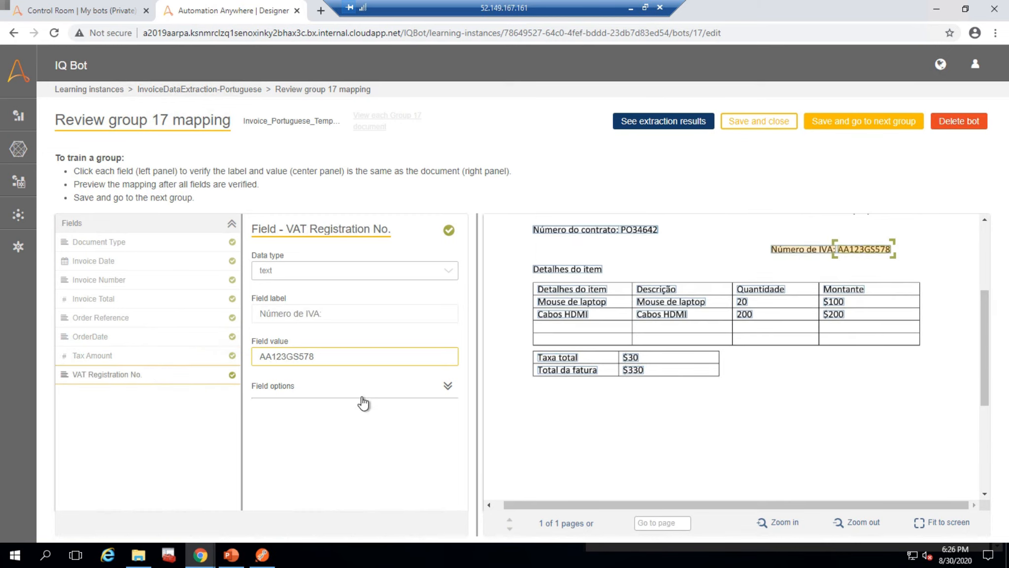
pyautogui.click(752, 119)
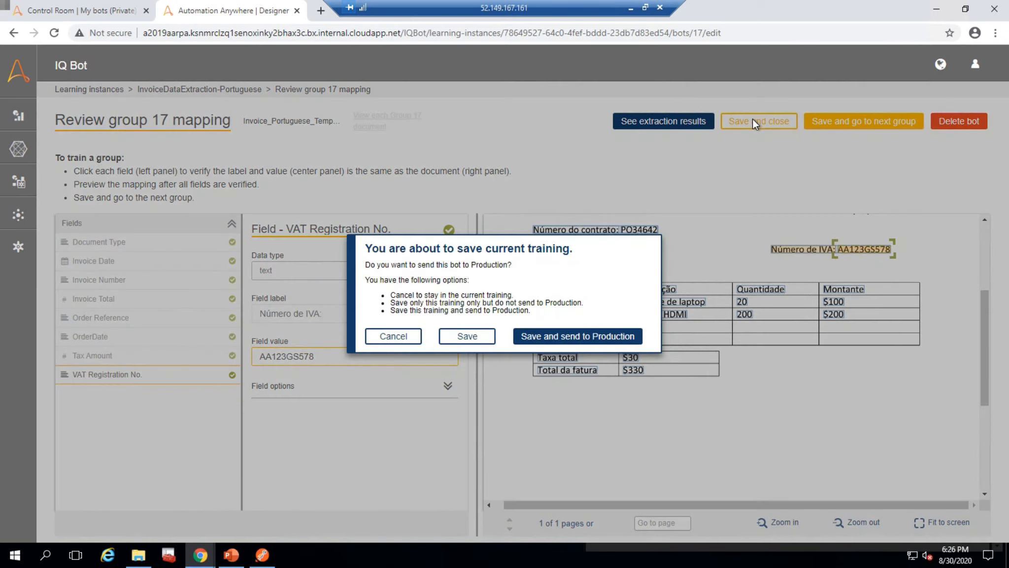
pyautogui.click(551, 340)
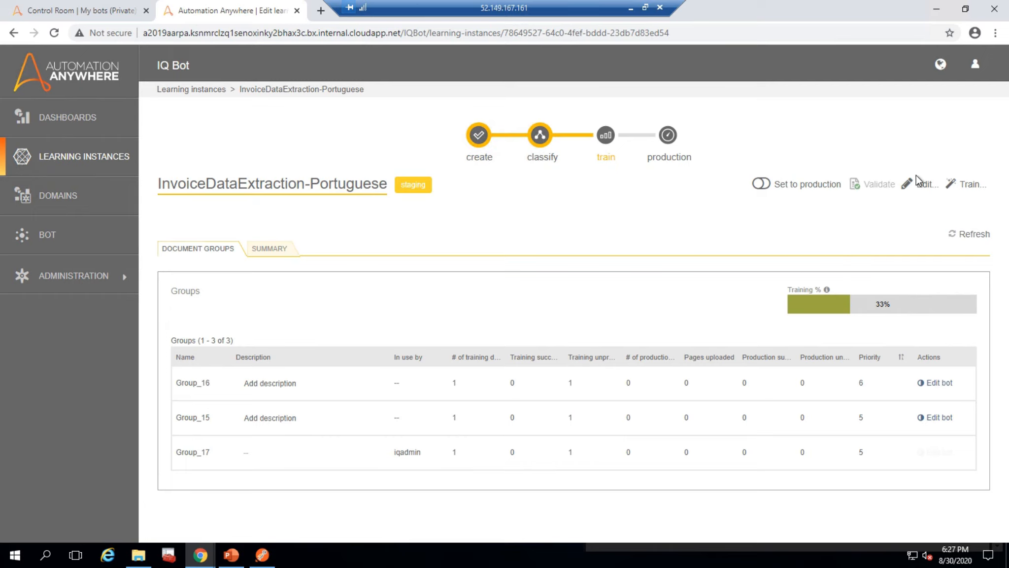
# Resume training the learning instance and preview the extraction results for group 16
pyautogui.click(961, 192)
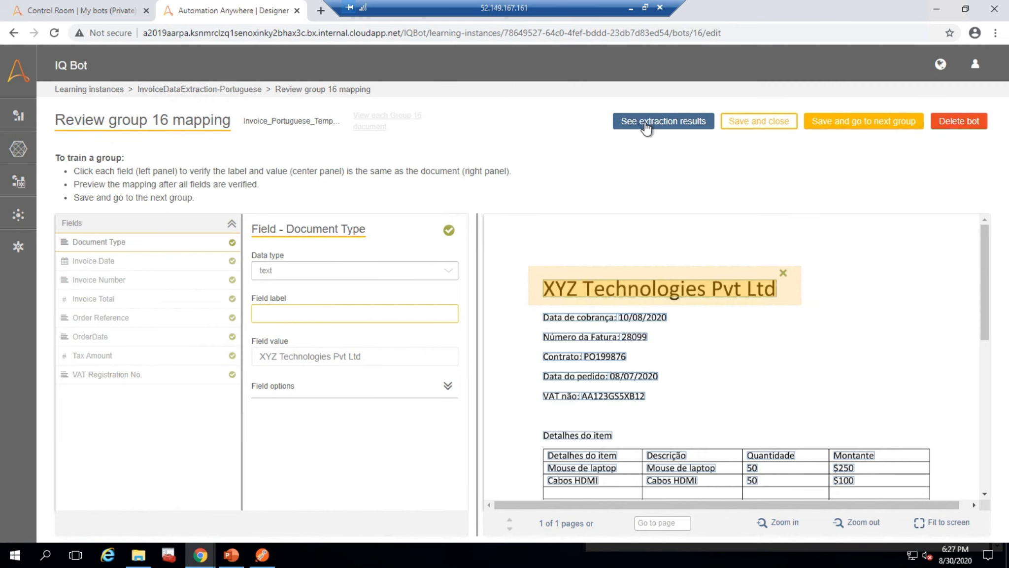
pyautogui.click(646, 126)
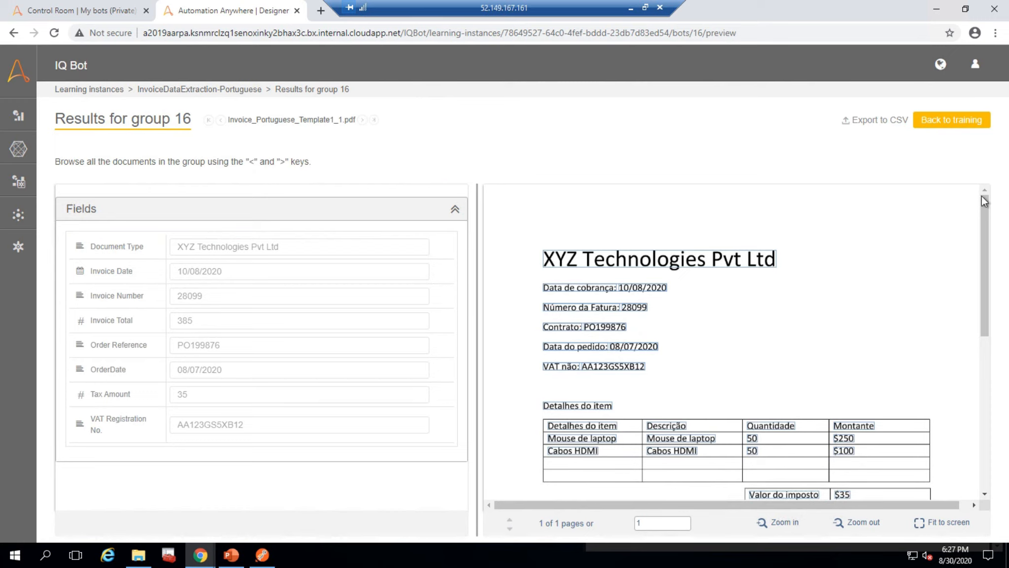
pyautogui.click(955, 120)
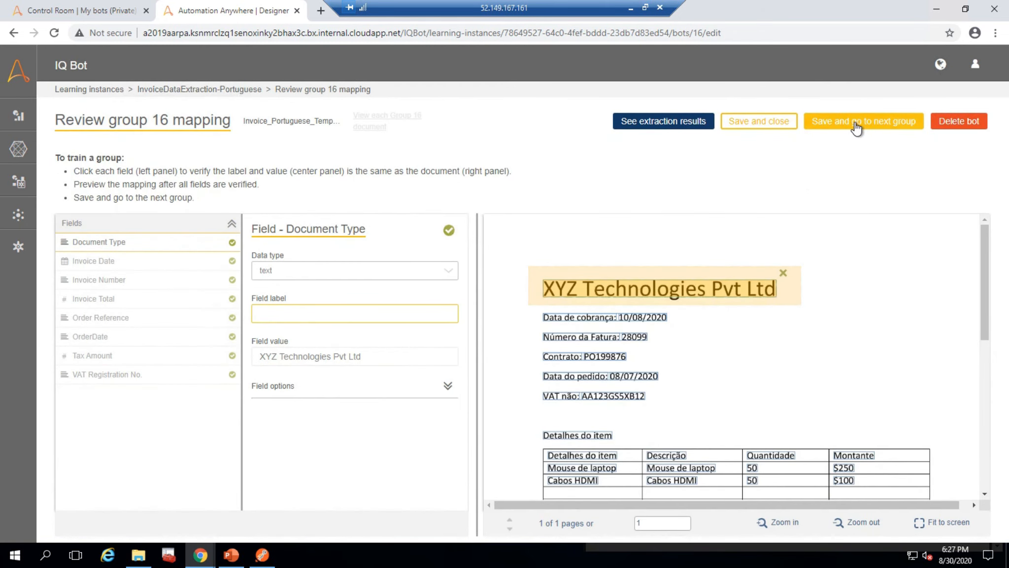
# Save the group 16 and group 15 trainings to Production, and set the InvoiceDataExtraction-Portuguese learning instance to production
pyautogui.click(855, 128)
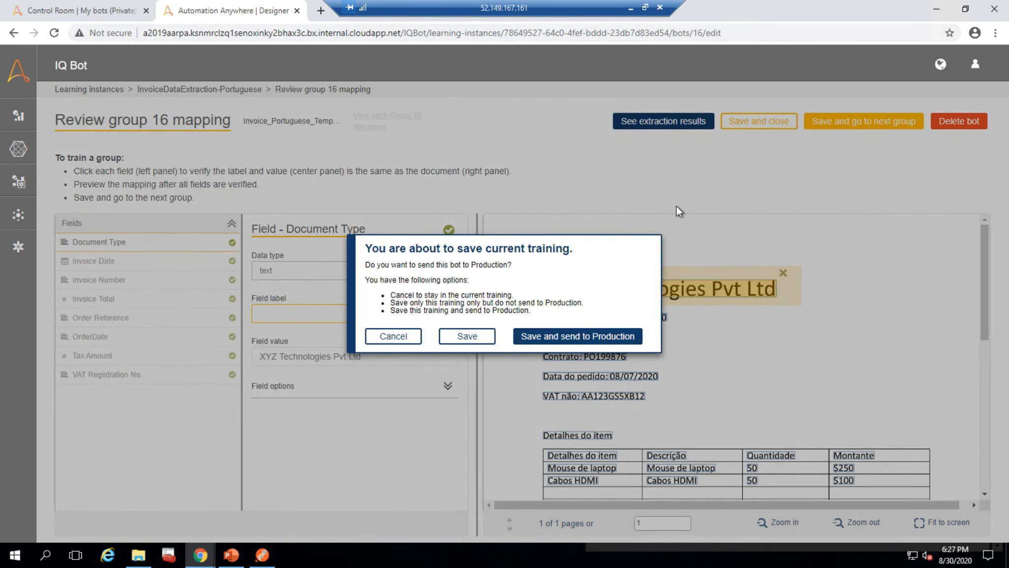
pyautogui.click(559, 340)
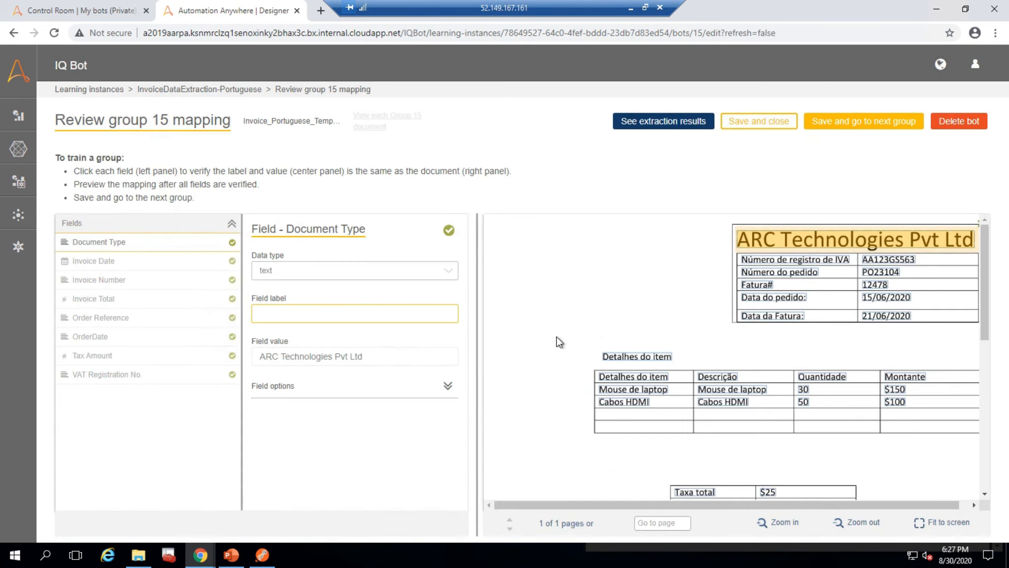
pyautogui.click(761, 126)
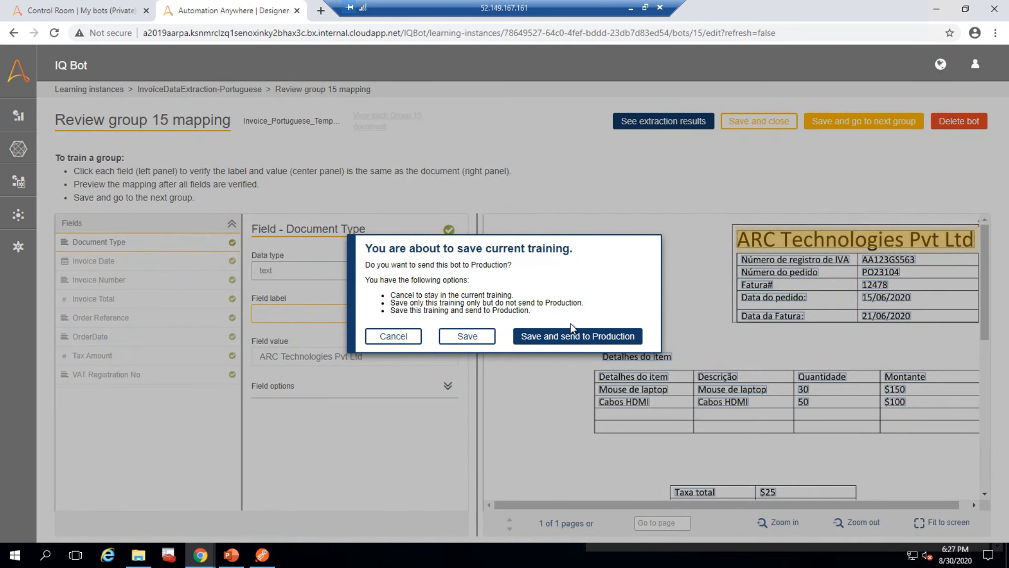
pyautogui.click(547, 338)
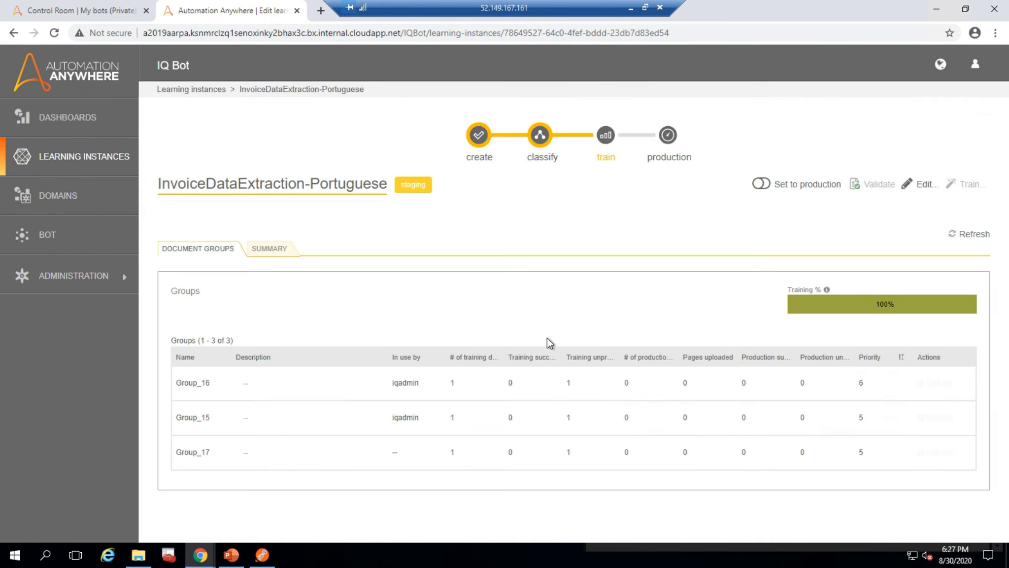
pyautogui.click(761, 184)
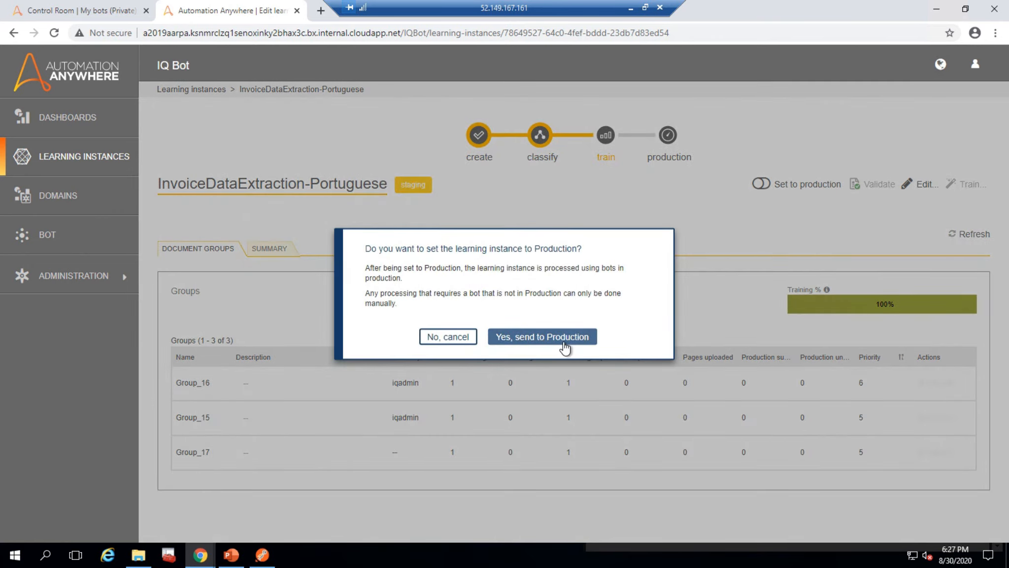
pyautogui.click(563, 342)
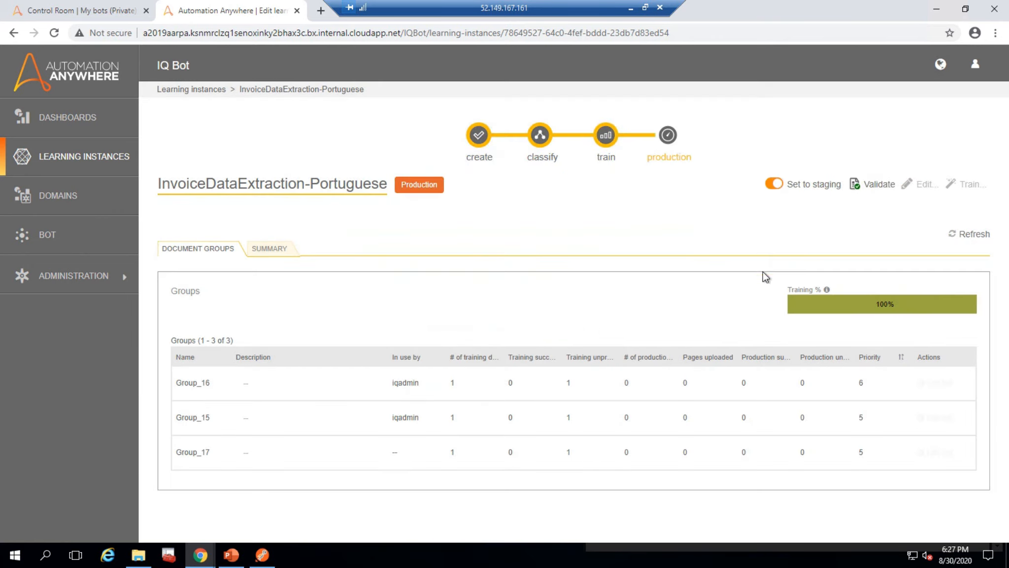
# Review the lists of bots, domains and learning instances, and inspect the document groups of InvoiceDataExtraction-Portuguese
pyautogui.click(50, 234)
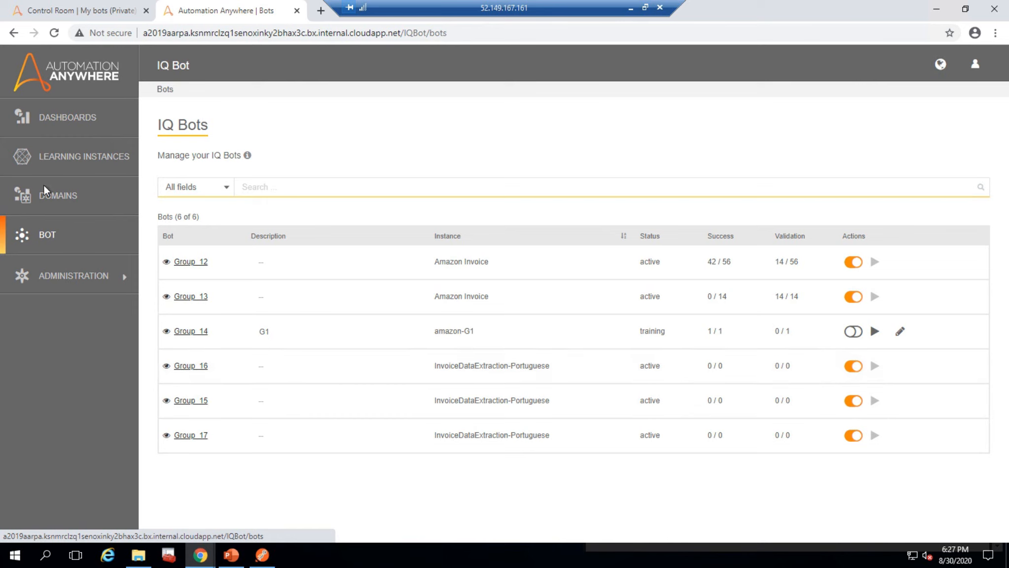
pyautogui.click(47, 197)
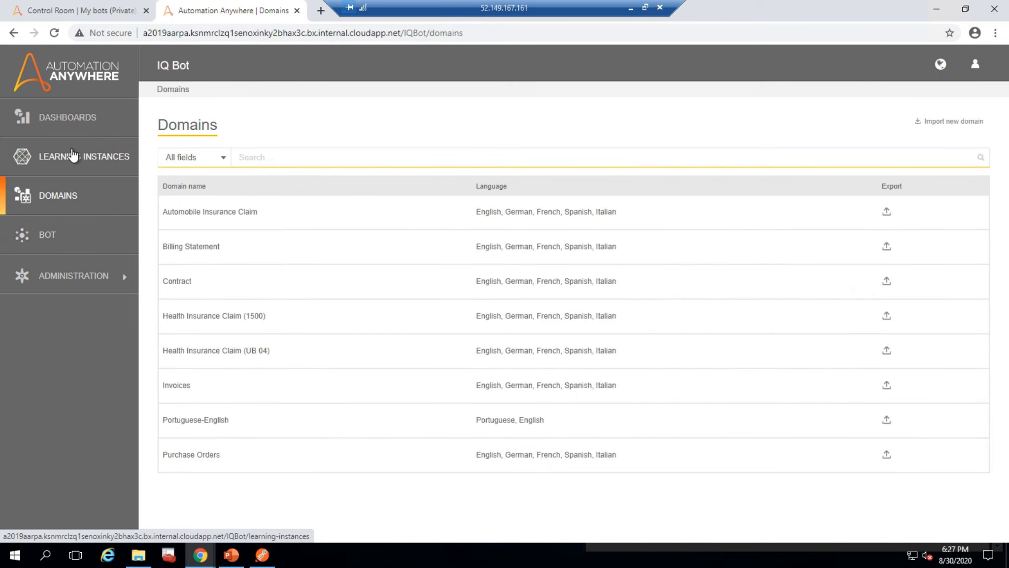
pyautogui.click(83, 162)
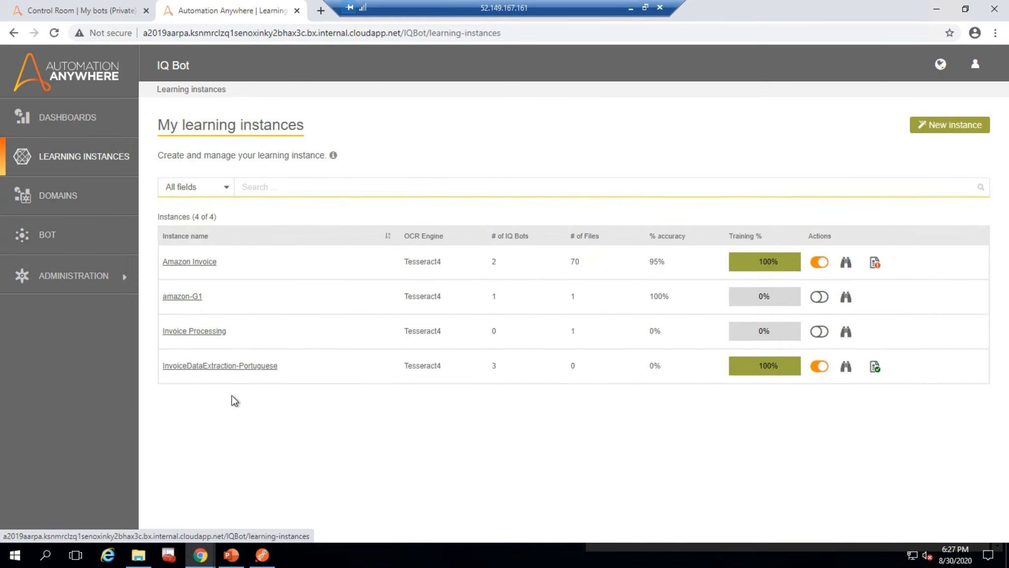
pyautogui.click(237, 368)
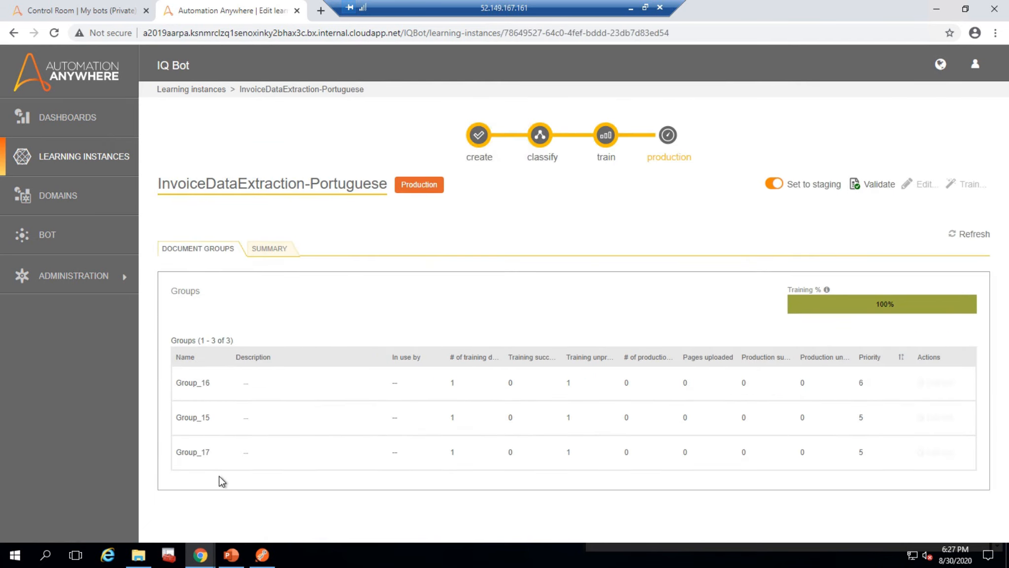
# Set the Group_16 bot to staging, open its mapping for editing, and save it back to Production
pyautogui.click(57, 232)
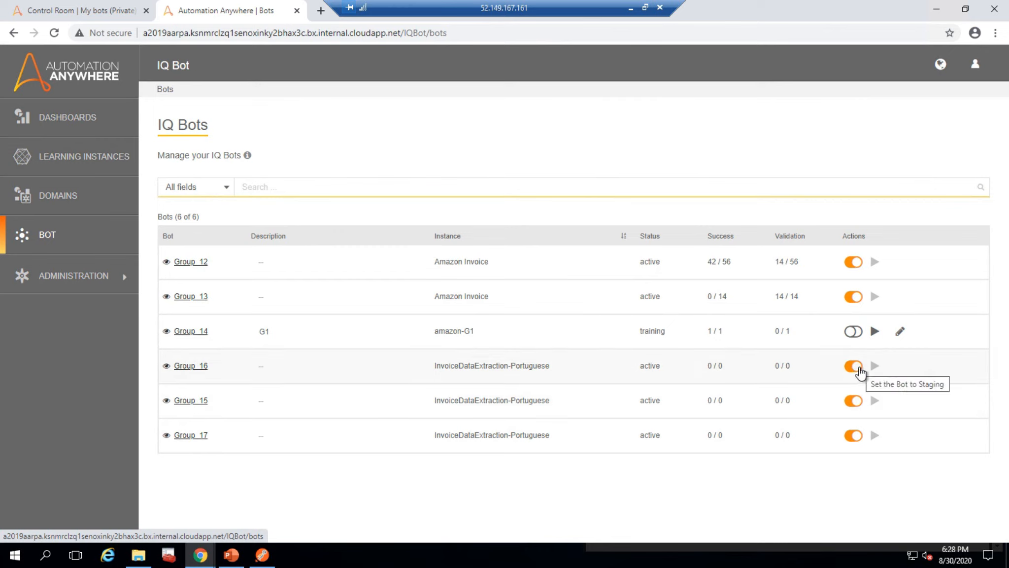
pyautogui.click(859, 370)
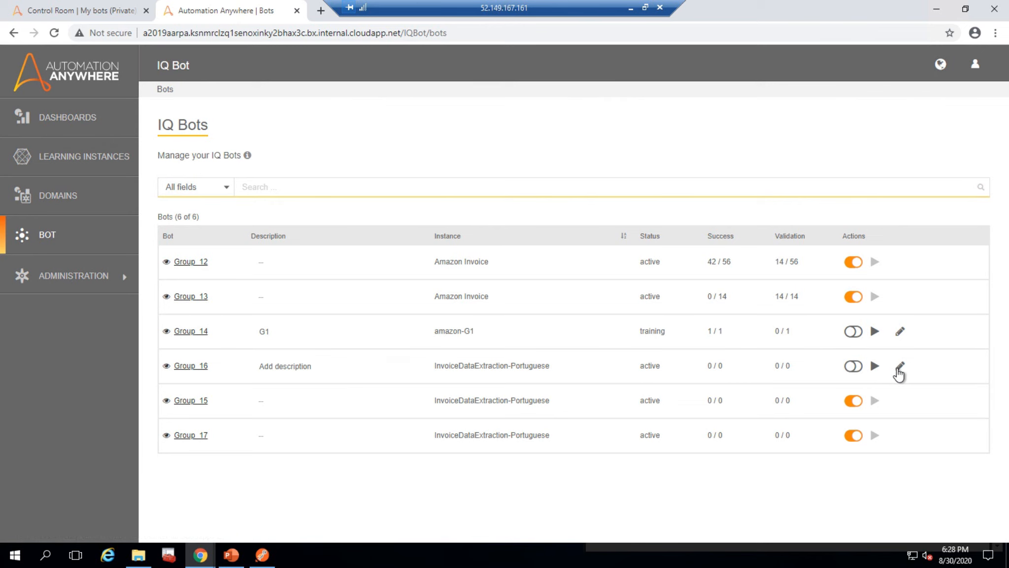
pyautogui.click(899, 369)
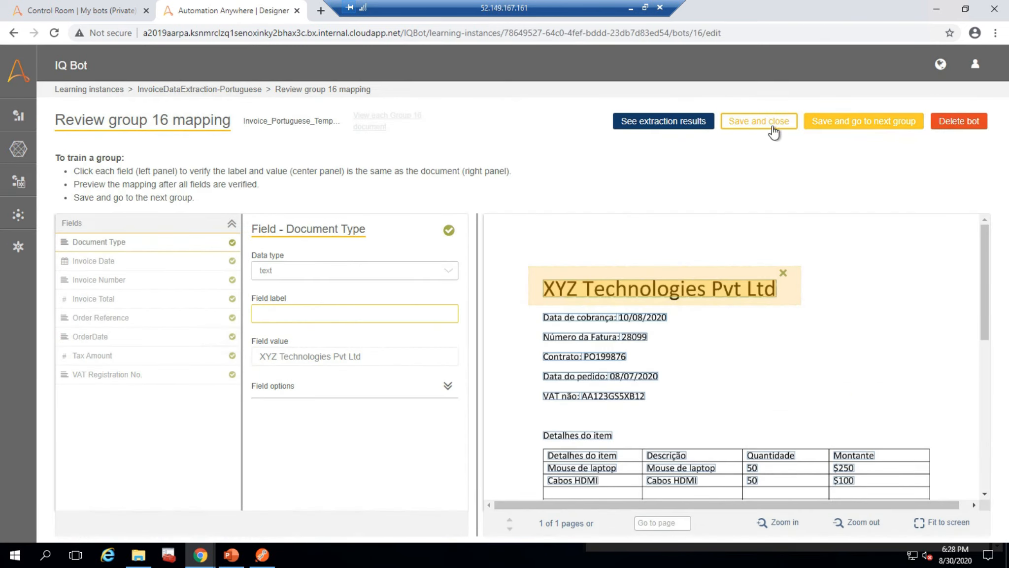
pyautogui.click(773, 128)
pyautogui.click(582, 335)
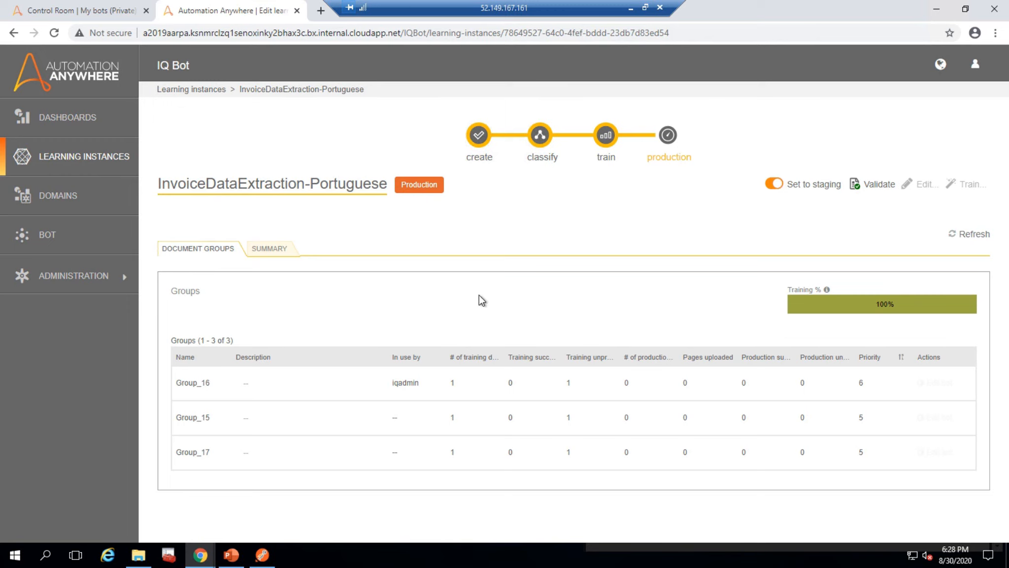
# Check the status of the Portuguese invoice bots and view the list of available domains
pyautogui.click(54, 236)
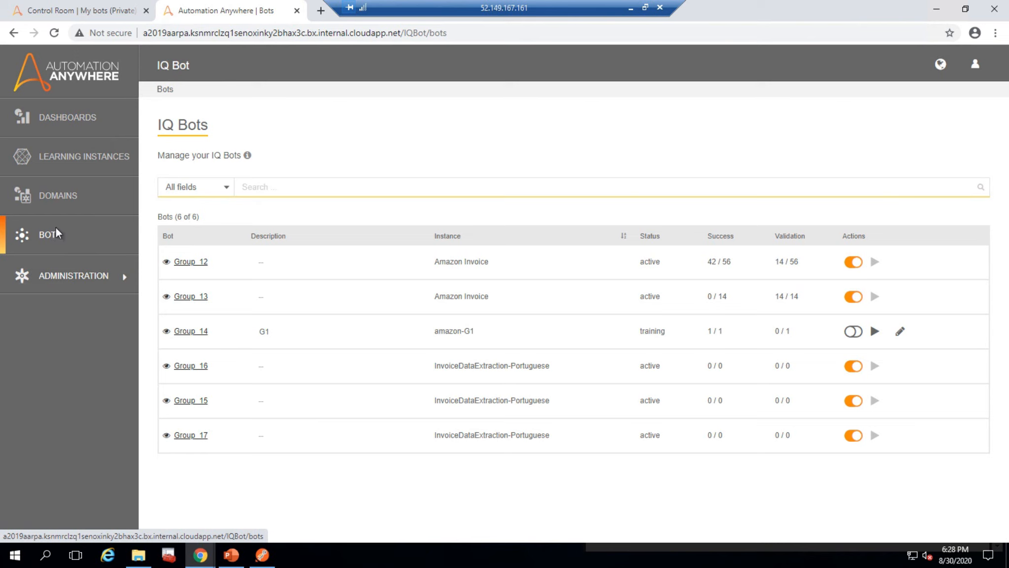
pyautogui.click(74, 196)
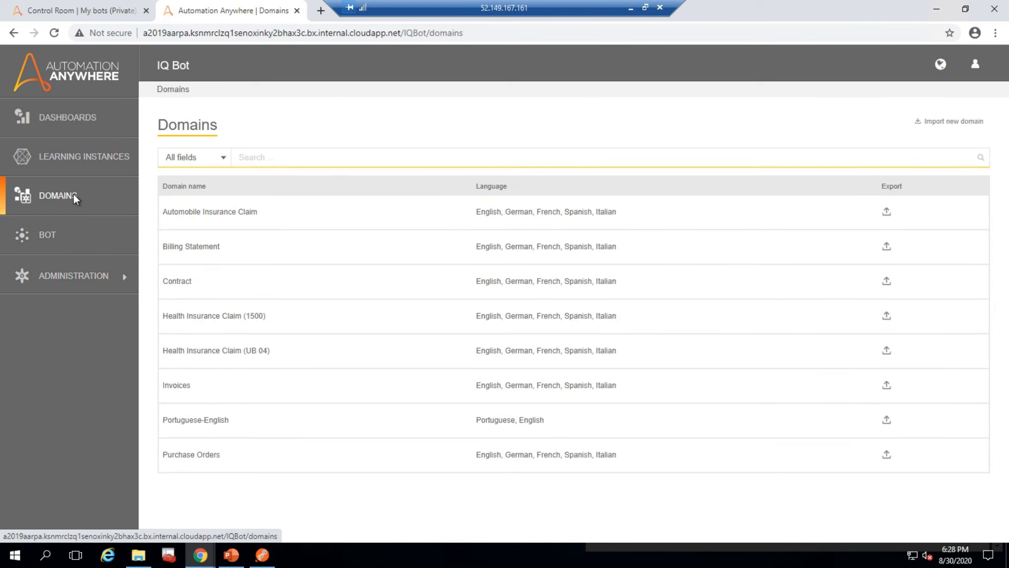